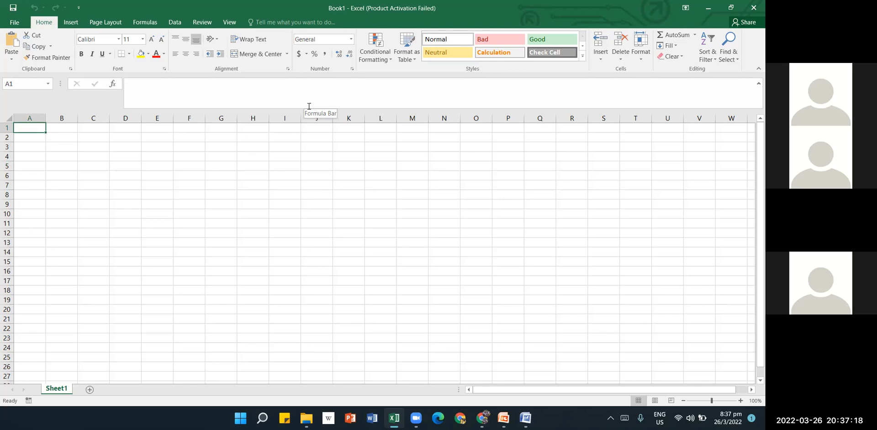
Step: Examine the empty sheet's layout by selecting row 1, columns A through E one by one, and a few individual cells
left_click(249, 183)
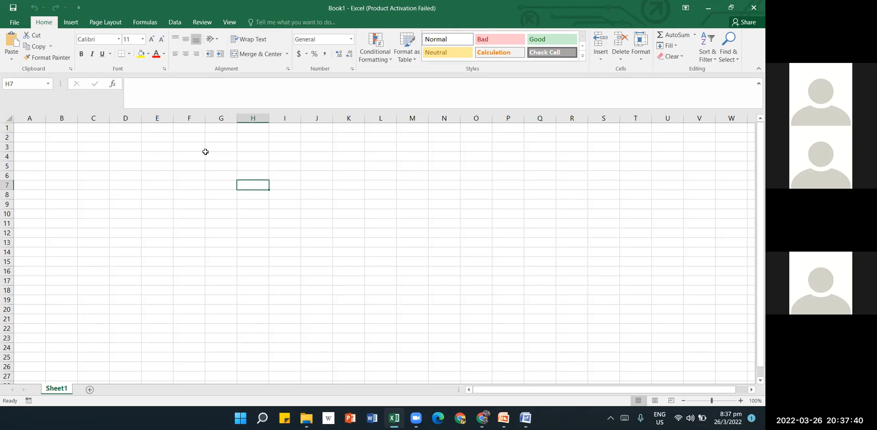
left_click(6, 127)
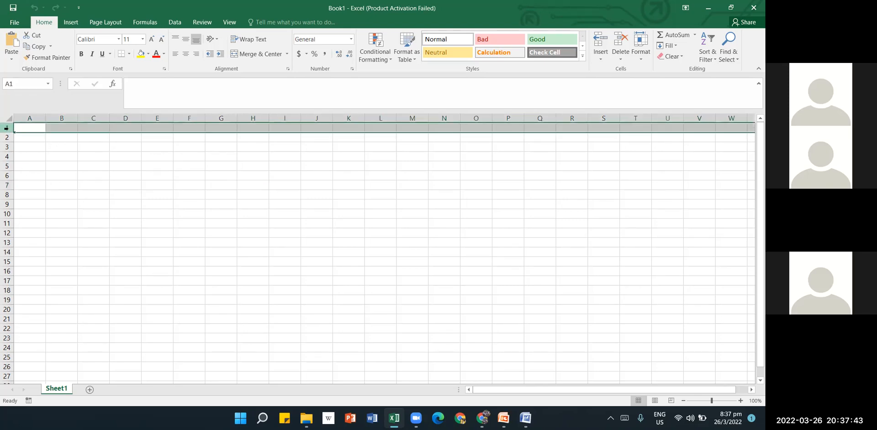
left_click(29, 117)
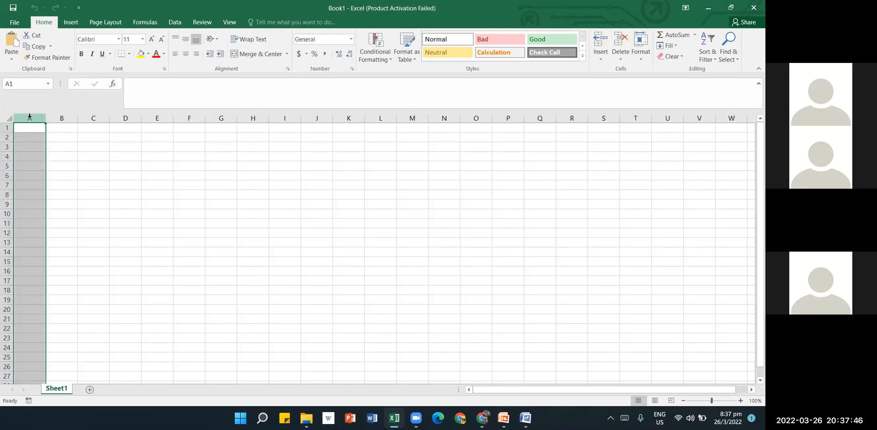
left_click(6, 128)
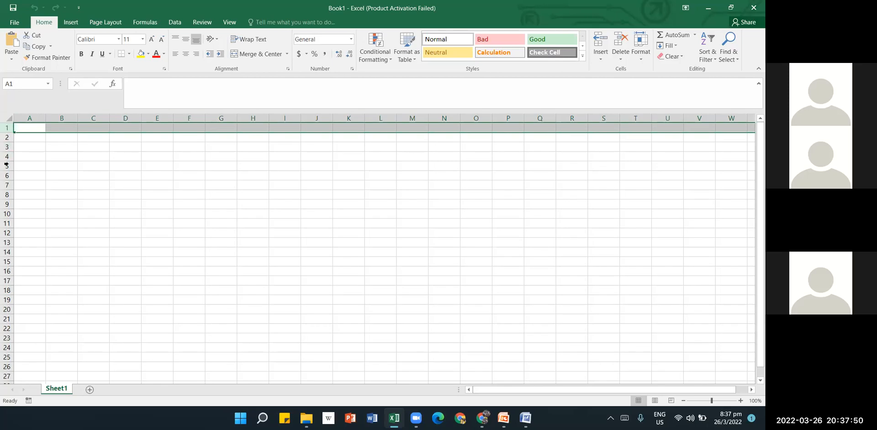
left_click(28, 114)
left_click(61, 117)
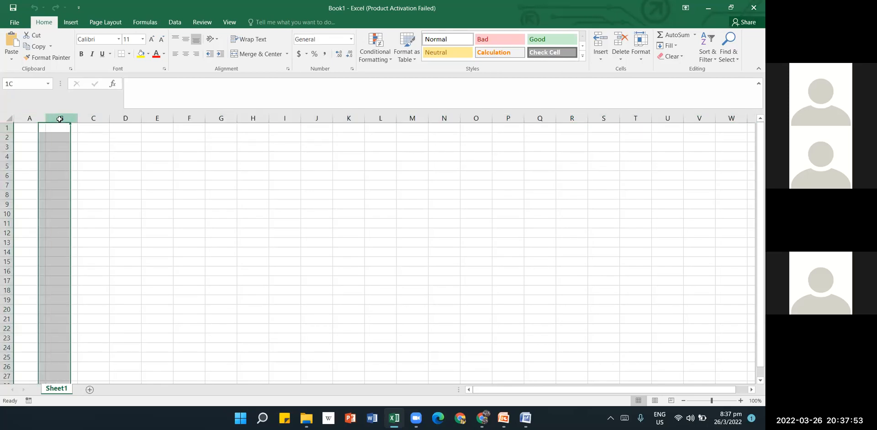
left_click(97, 117)
left_click(126, 118)
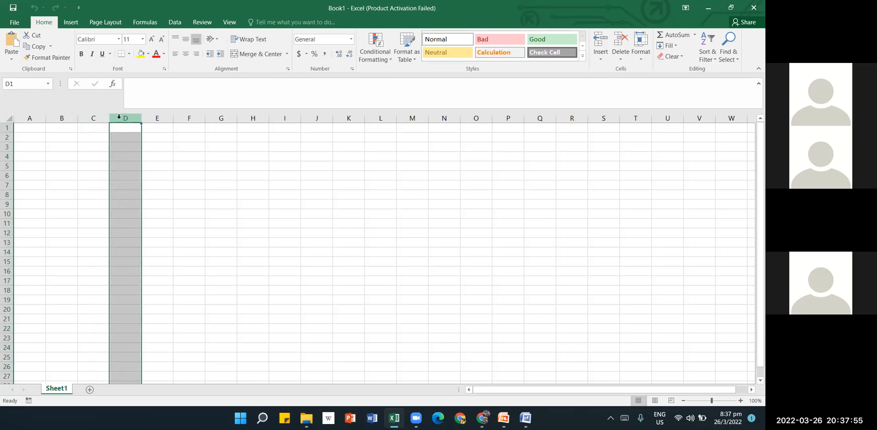
left_click(154, 118)
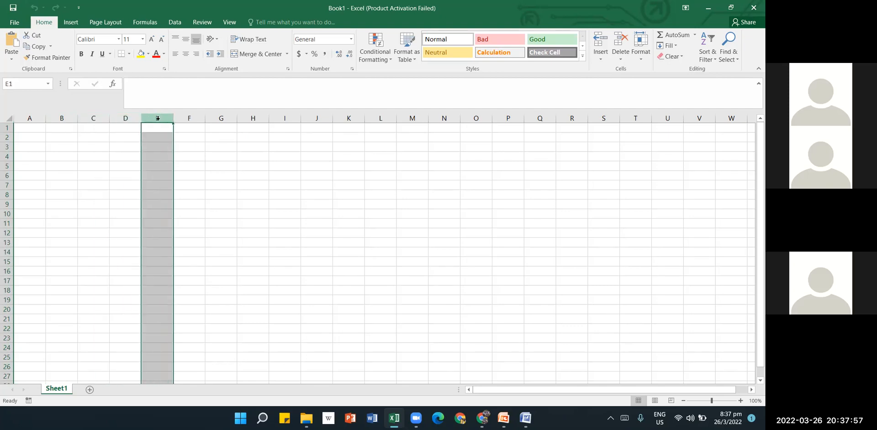
left_click(118, 139)
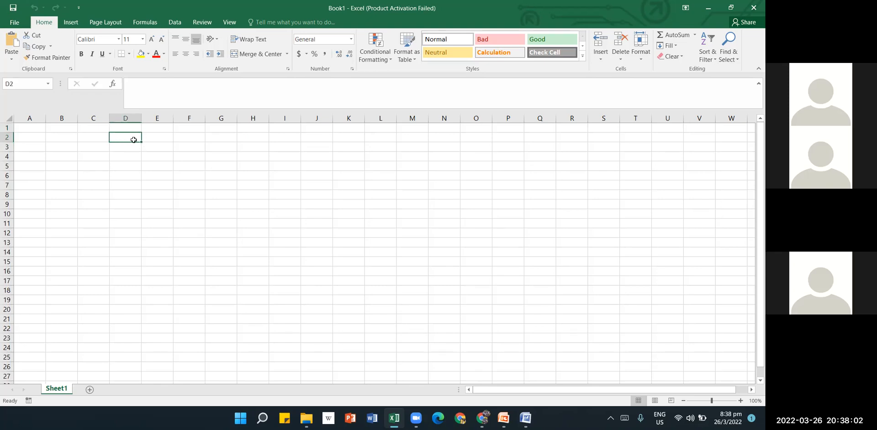
left_click(136, 157)
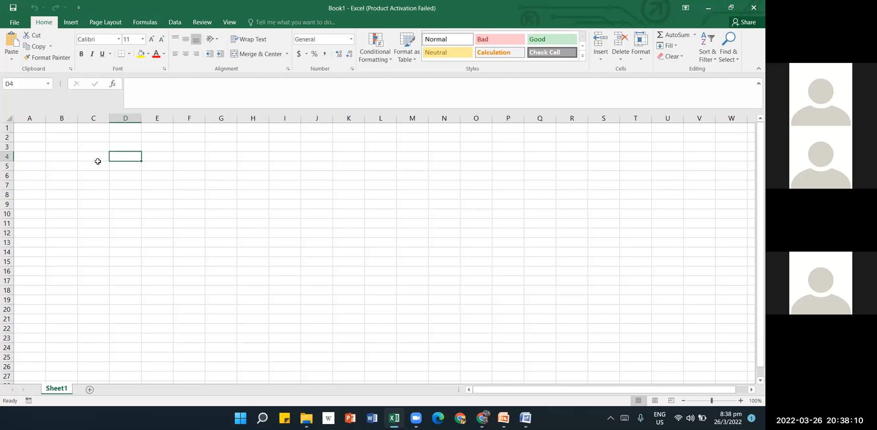
Step: Enter the heading "Name" in cell A1 and reselect that cell
left_click(20, 129)
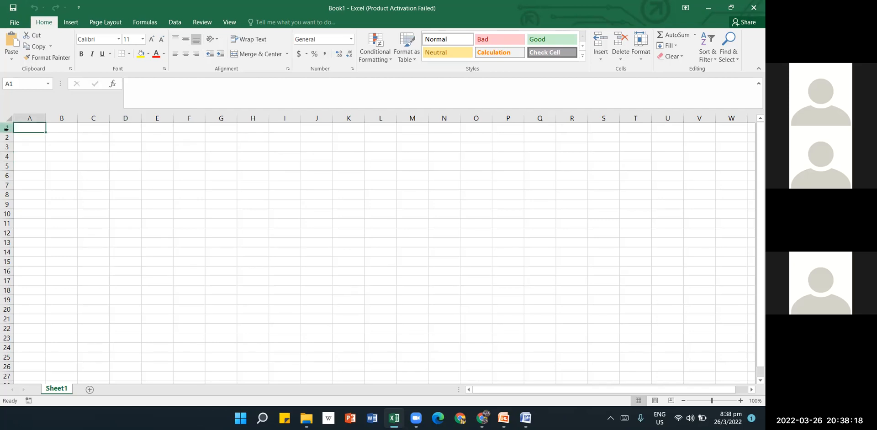
left_click(6, 129)
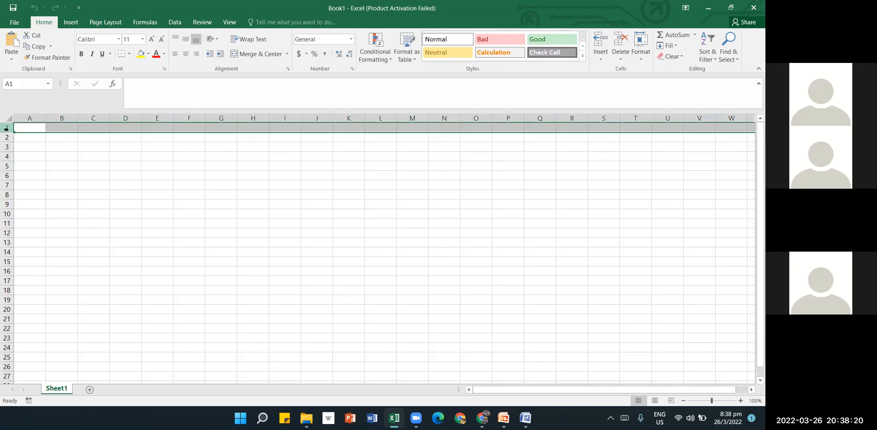
left_click(24, 130)
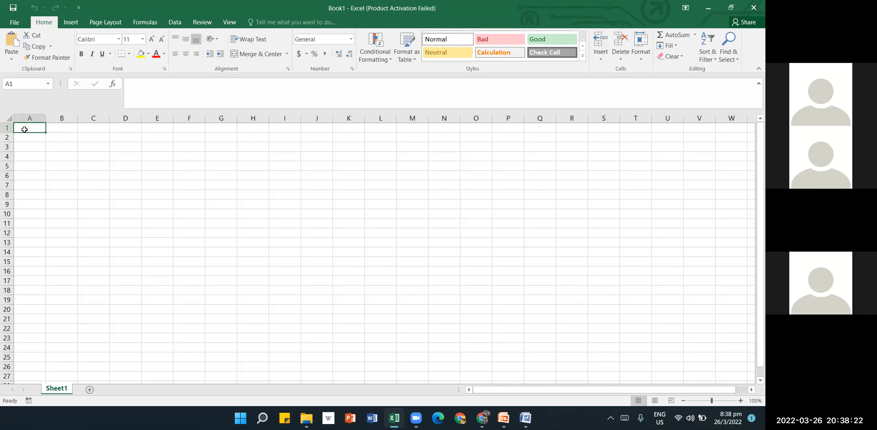
type("Name")
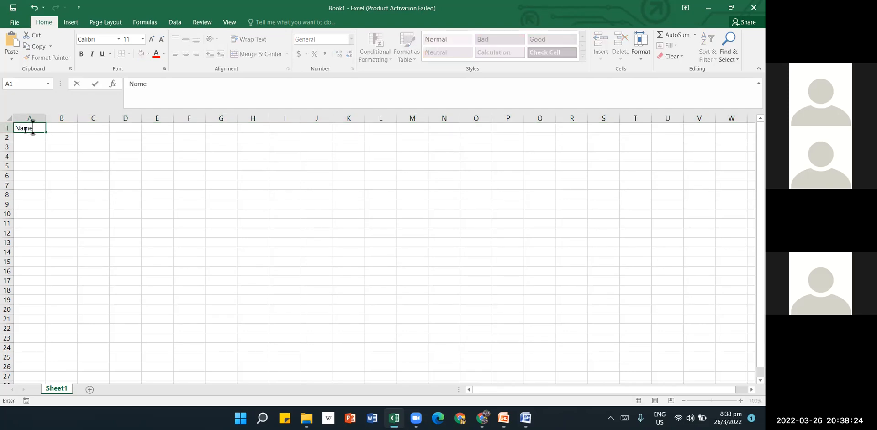
left_click(52, 160)
left_click(40, 127)
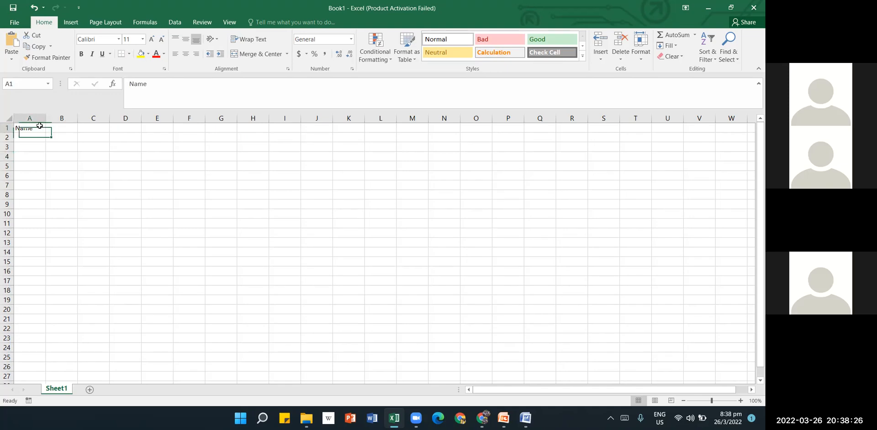
left_click(142, 39)
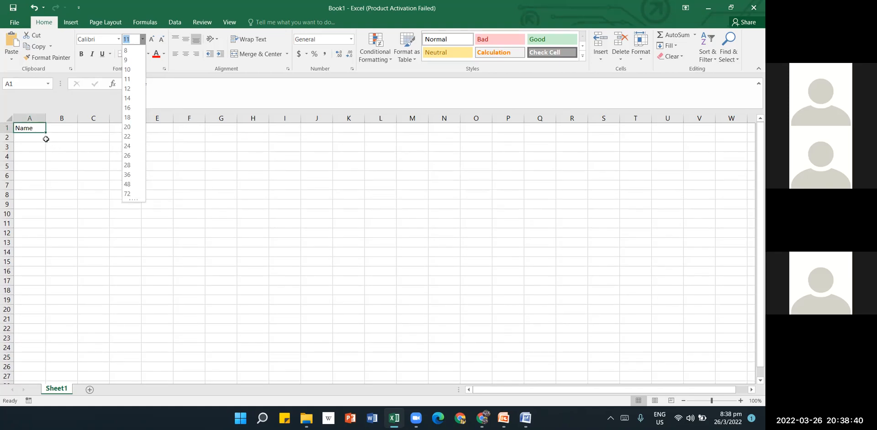
left_click(46, 139)
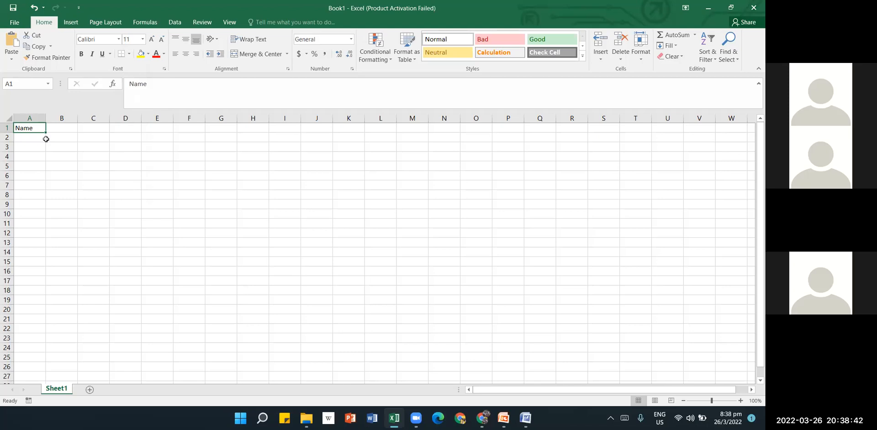
left_click(47, 138)
left_click(127, 164)
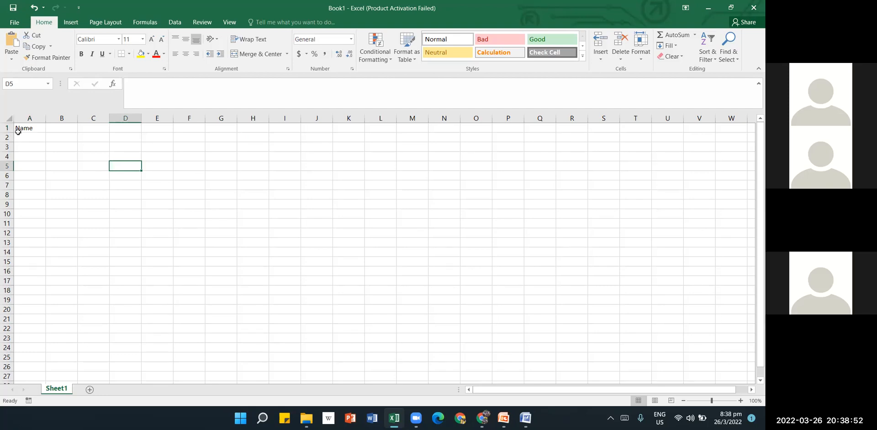
Step: Manually enlarge row 1 to about two and a half times the default row height, then select cell A1
left_click_drag(13, 132, 12, 145)
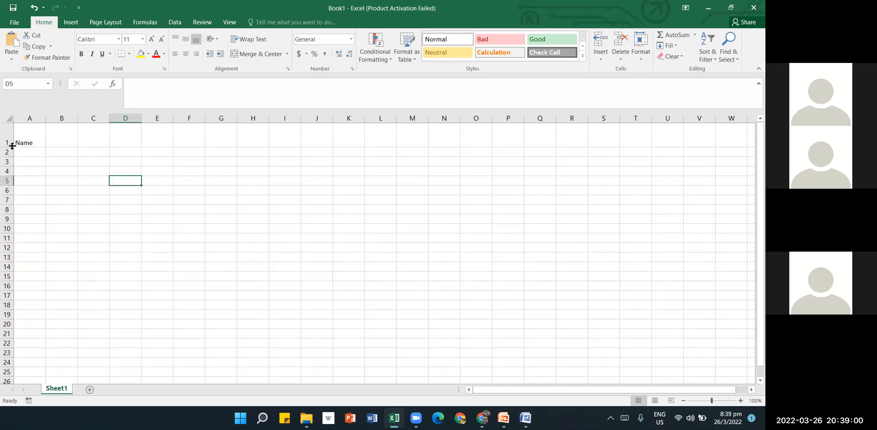
left_click(47, 162)
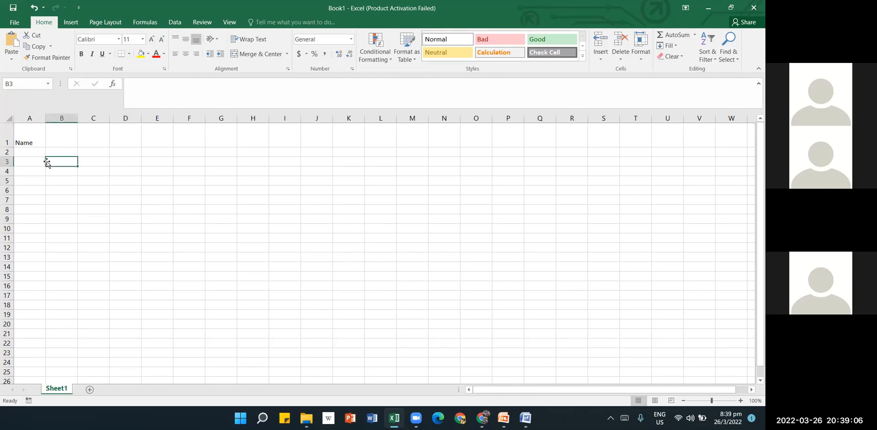
left_click(34, 136)
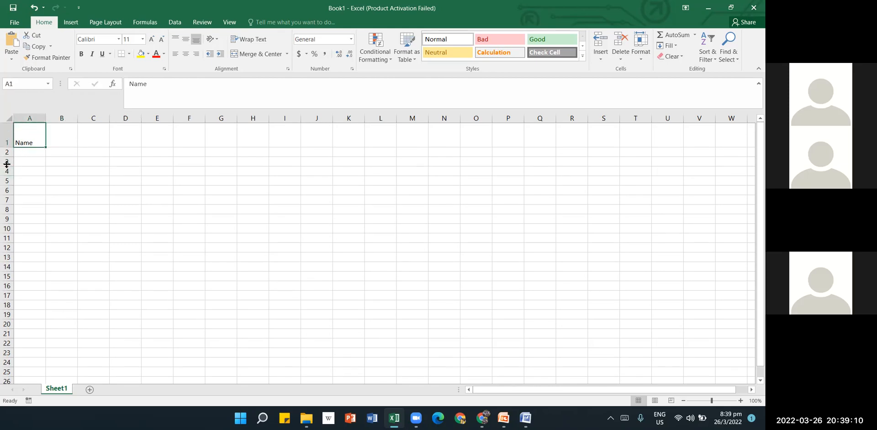
Step: Select row 3 and manually enlarge it to more than three times the default row height
left_click(29, 161)
left_click(6, 162)
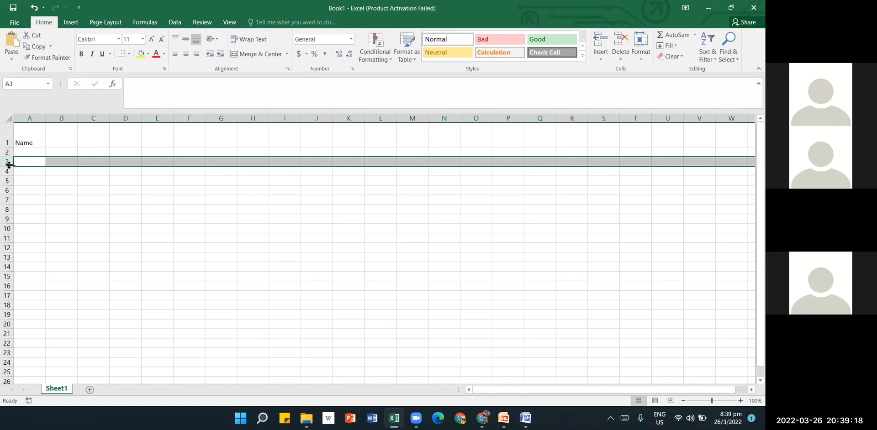
left_click_drag(8, 165, 8, 188)
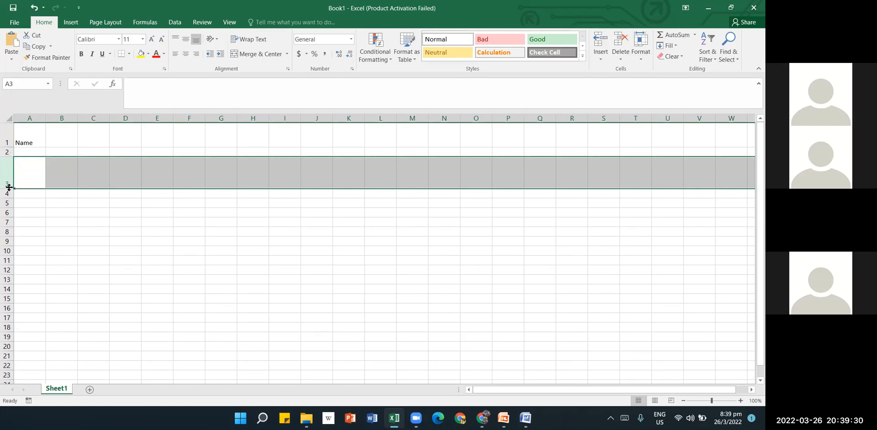
left_click(105, 206)
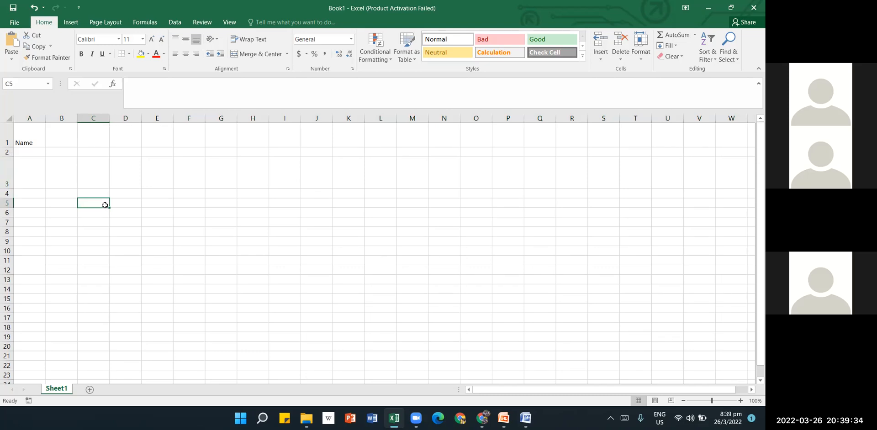
left_click(152, 220)
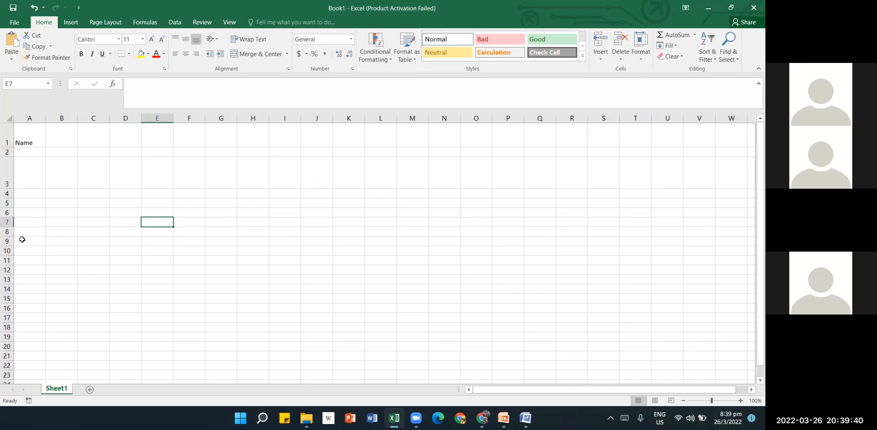
left_click(33, 181)
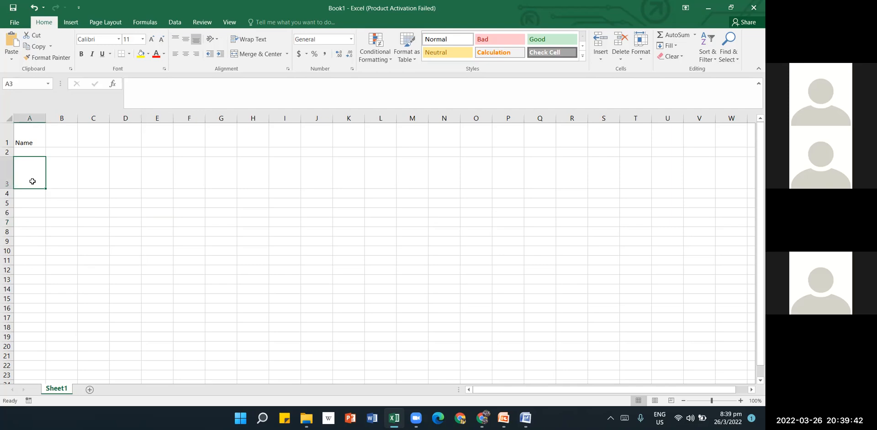
left_click_drag(22, 137, 27, 161)
left_click(28, 165)
left_click(33, 129)
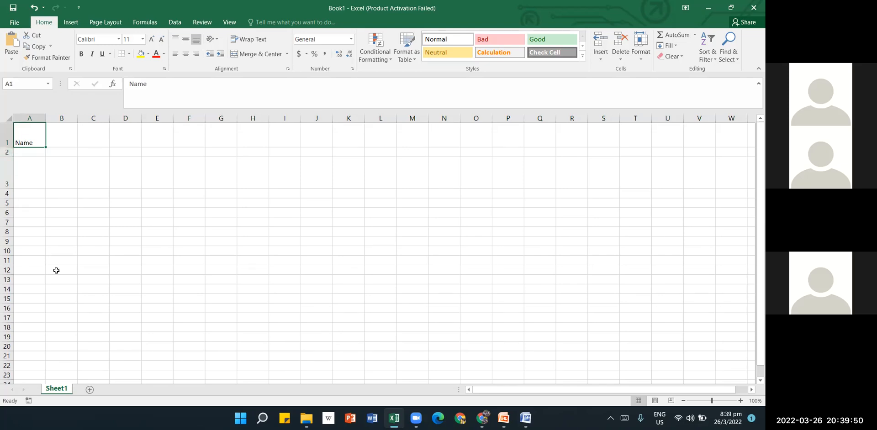
left_click(114, 259)
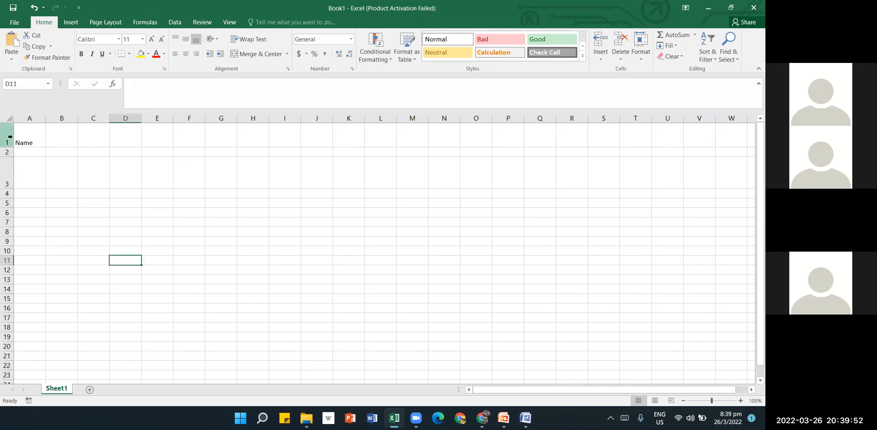
Step: Select rows 1 through 16 and set a uniform row height of 20
left_click_drag(12, 137, 7, 309)
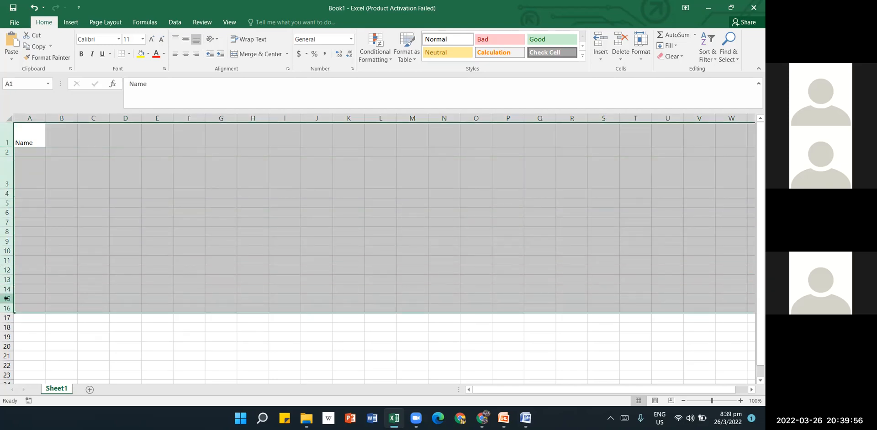
right_click(7, 300)
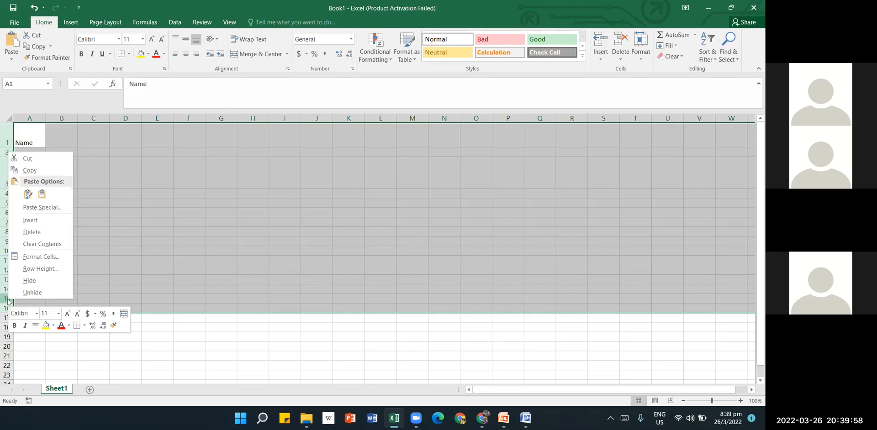
left_click(40, 269)
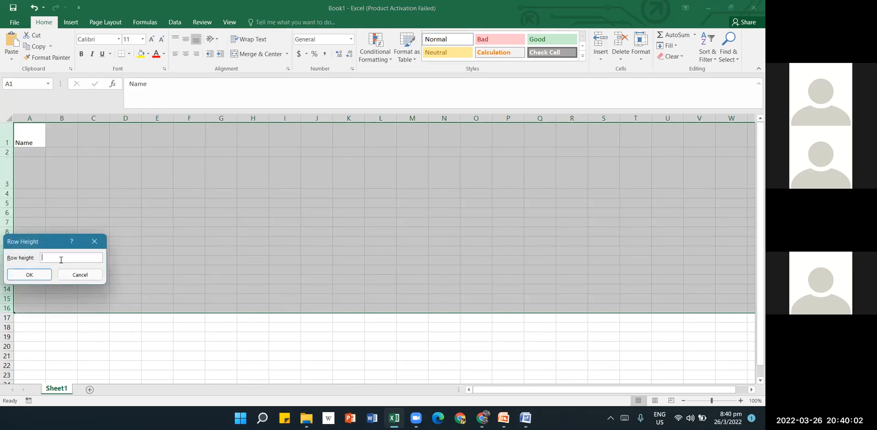
type("20")
key("Return")
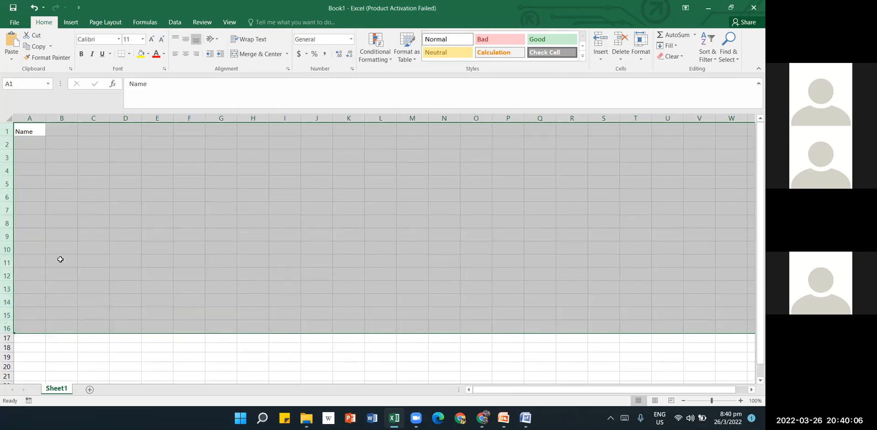
Step: Set the height of the selected rows 1 through 16 to 30 and deselect them
right_click(4, 256)
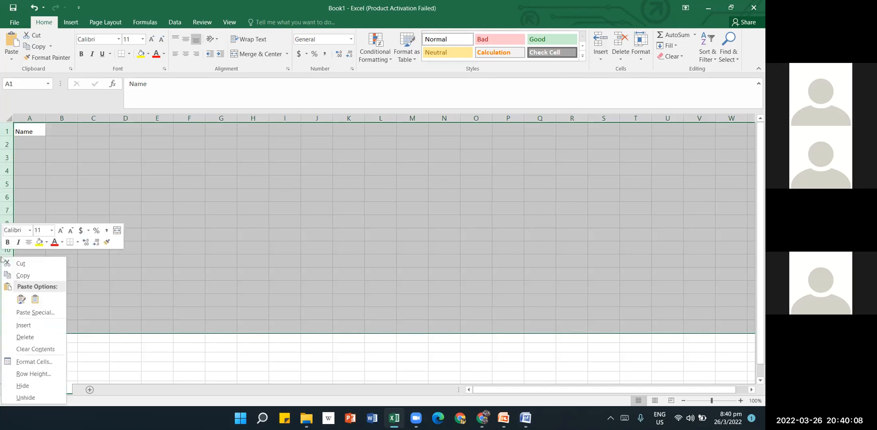
left_click(49, 374)
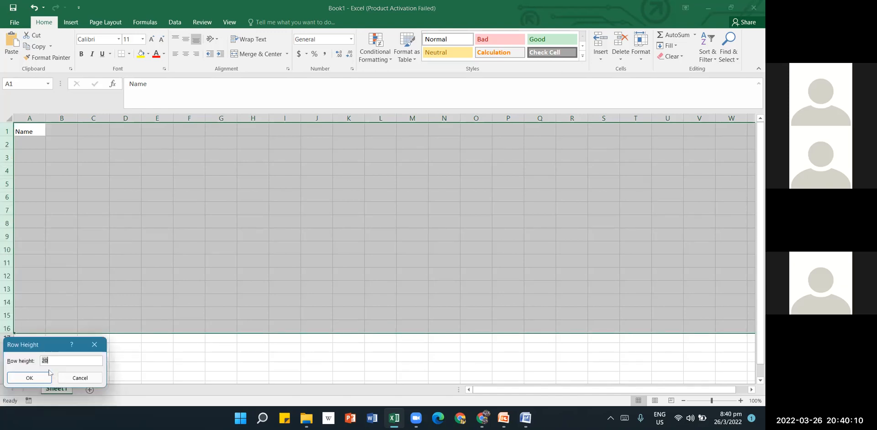
type("30")
left_click(49, 373)
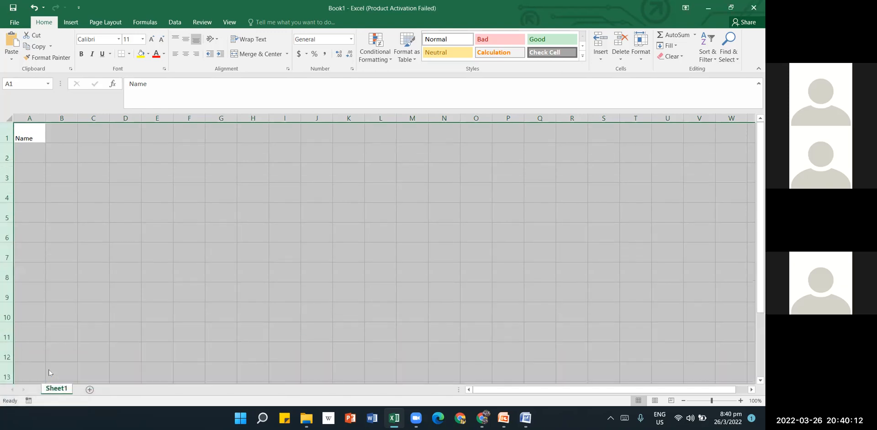
left_click(78, 279)
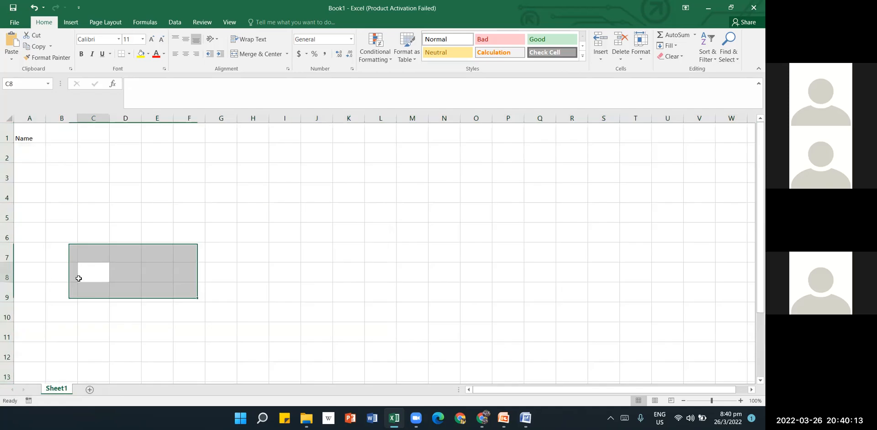
Step: Auto-fit the height of row 1 to its contents
left_click(29, 171)
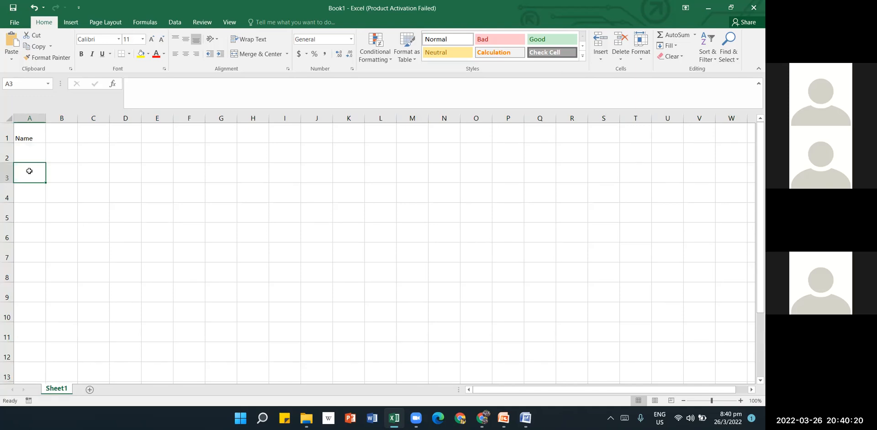
double_click(9, 142)
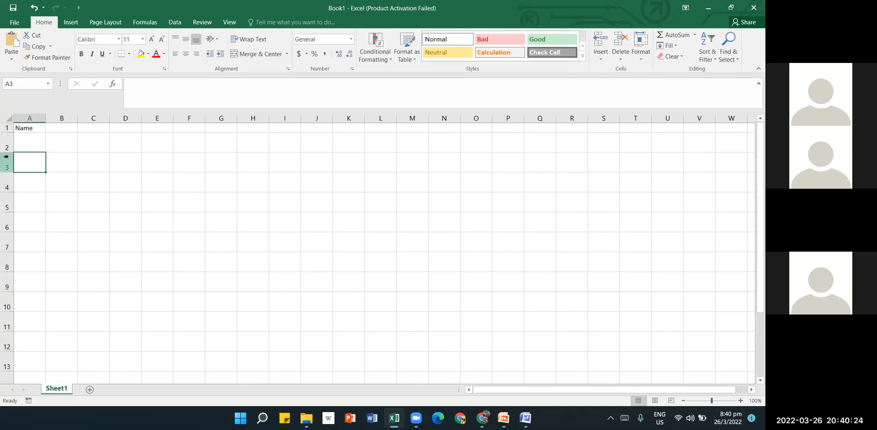
left_click(114, 204)
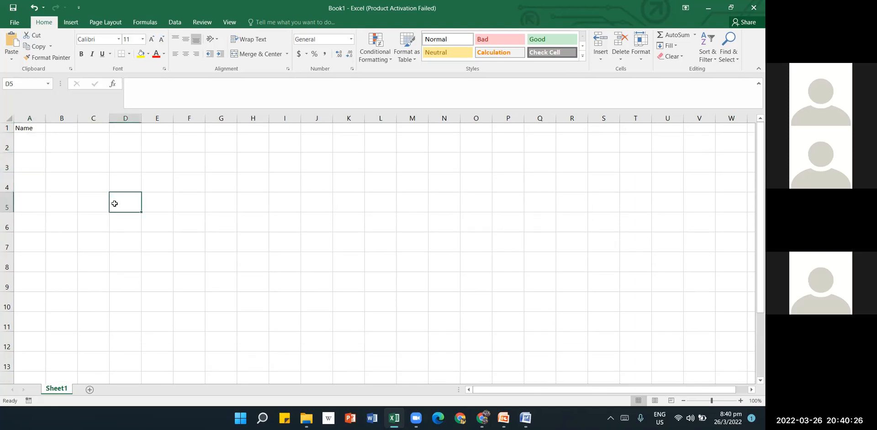
Step: Undo the row 1 auto-fit, both uniform height changes on rows 1 through 16, and the manual enlargement of row 3
left_click(35, 7)
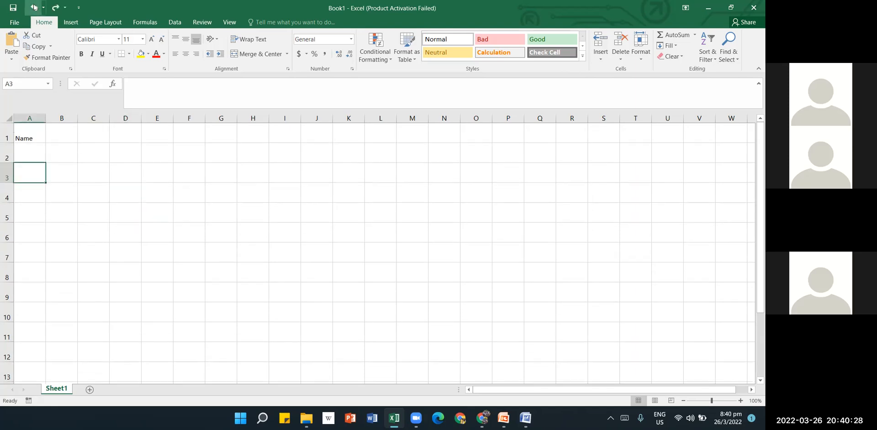
left_click(34, 7)
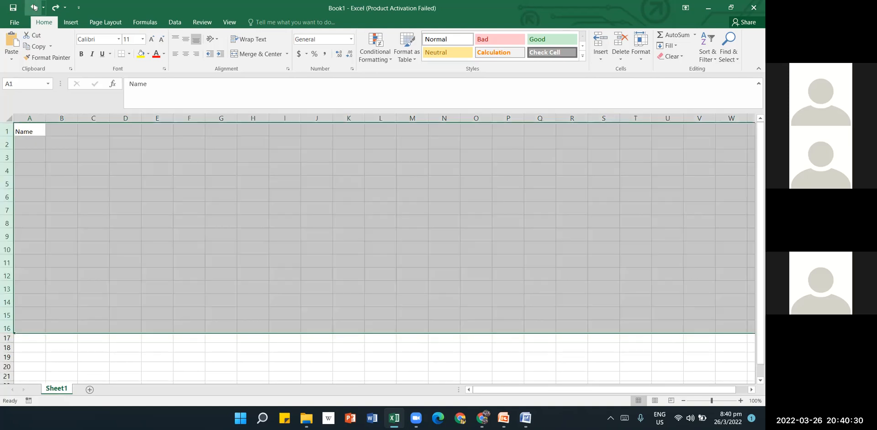
left_click(35, 8)
left_click(34, 7)
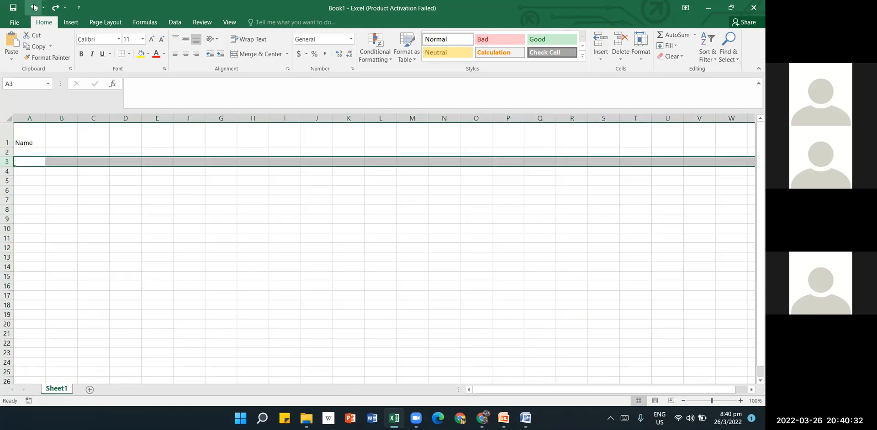
Step: Select rows 1 through 20, set their row height to 30, and deselect them
left_click(82, 160)
left_click_drag(7, 132, 5, 323)
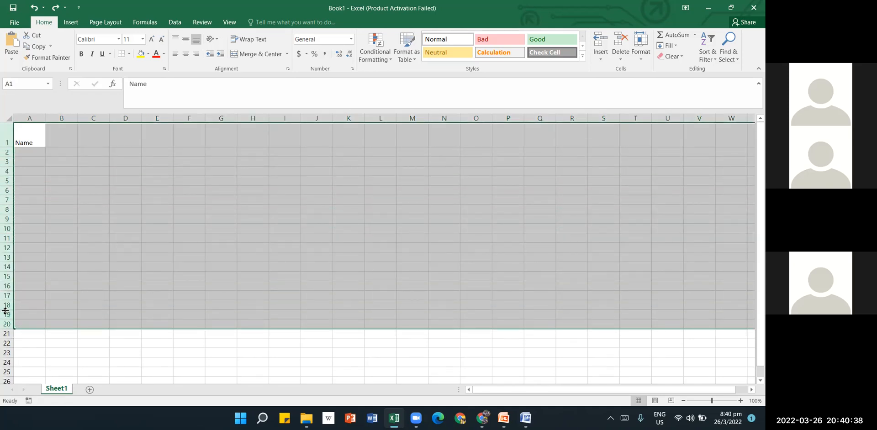
right_click(5, 312)
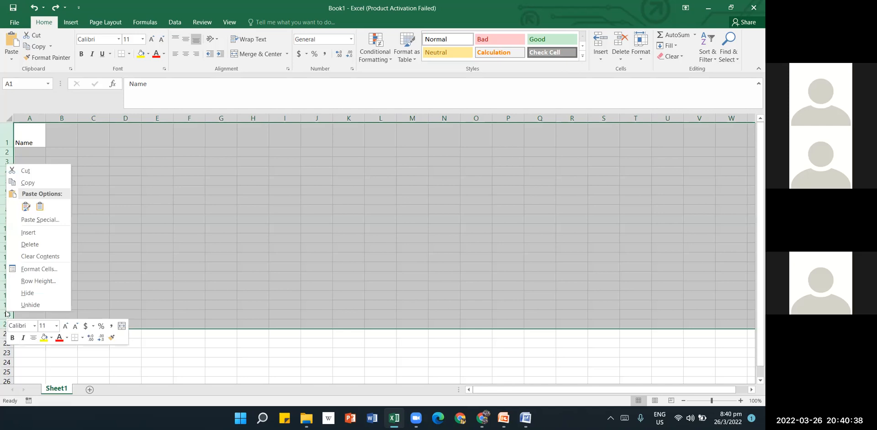
left_click(54, 281)
type("30")
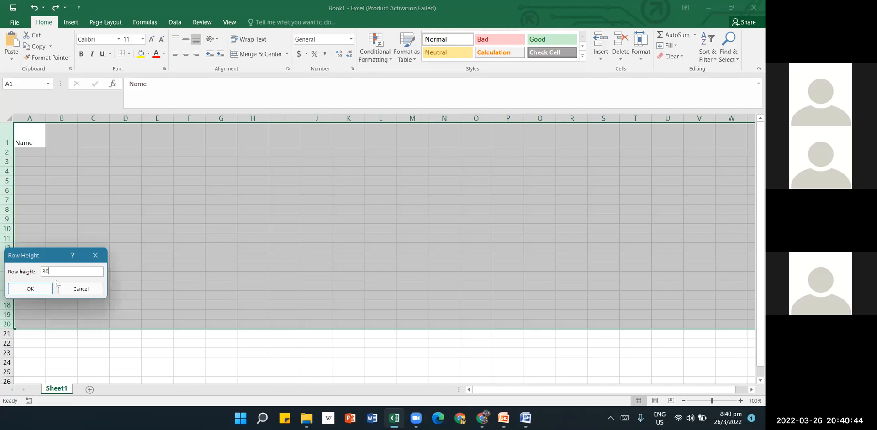
key("Return")
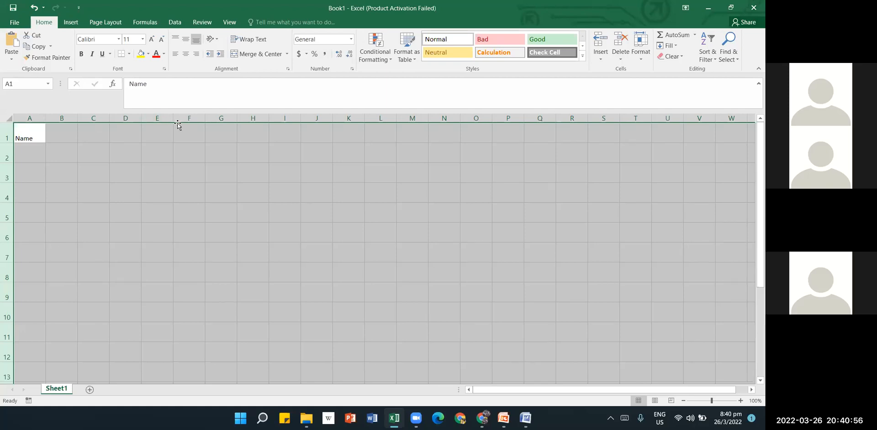
left_click(158, 189)
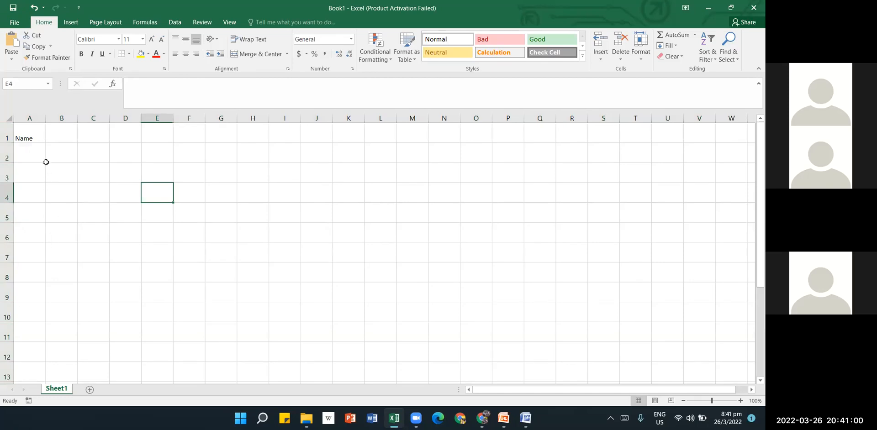
Step: Manually widen column A to nearly three times the default column width
left_click(30, 119)
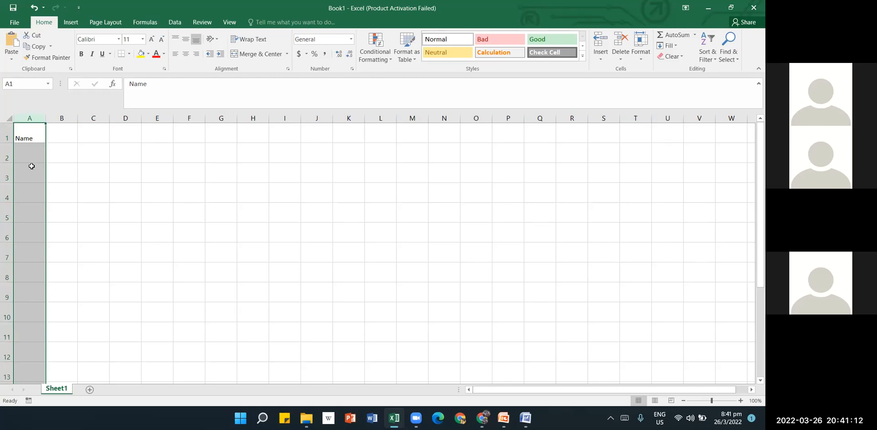
left_click(126, 169)
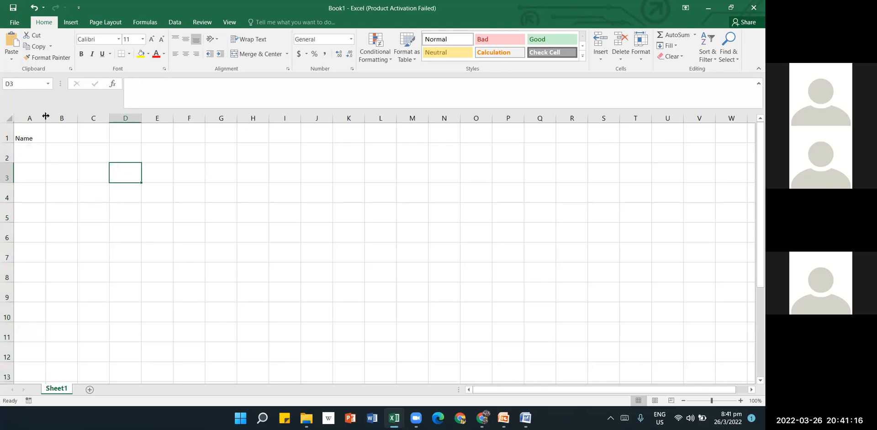
left_click_drag(46, 117, 104, 116)
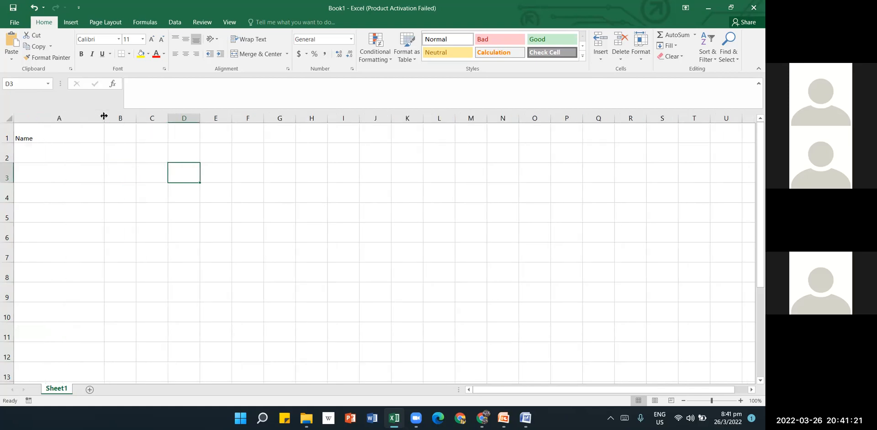
left_click(147, 218)
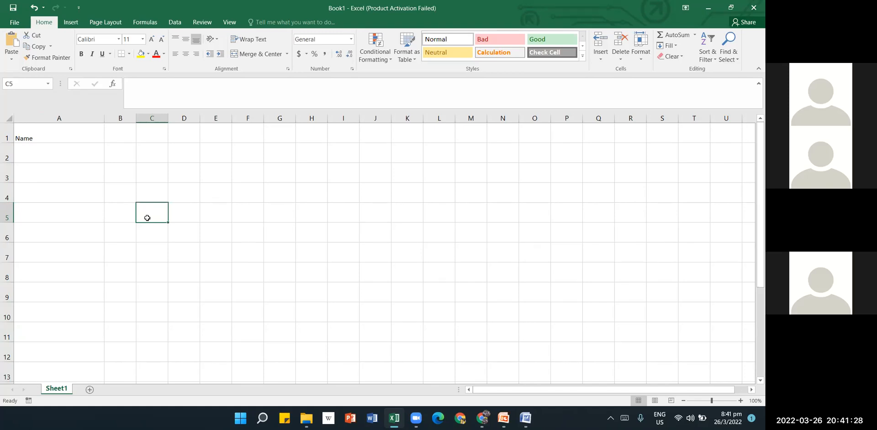
left_click(93, 137)
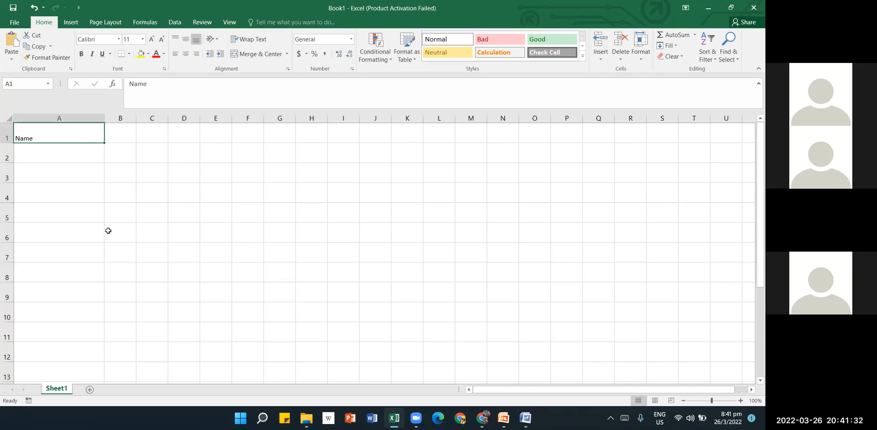
left_click(73, 216)
Step: Select columns A through J and set a uniform column width about eight and a half times the default
left_click_drag(68, 115, 364, 111)
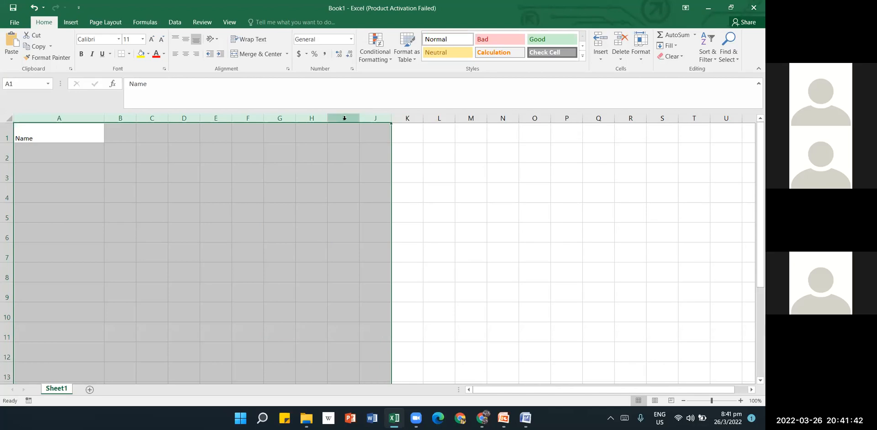
right_click(344, 118)
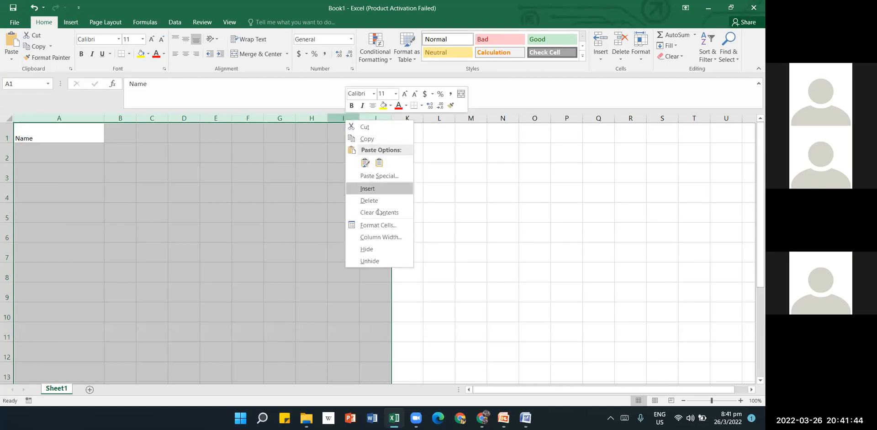
left_click(382, 238)
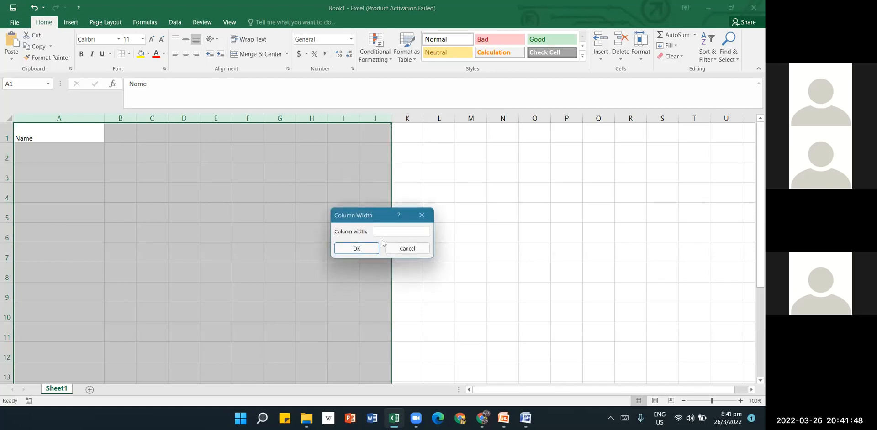
type("77")
key("Return")
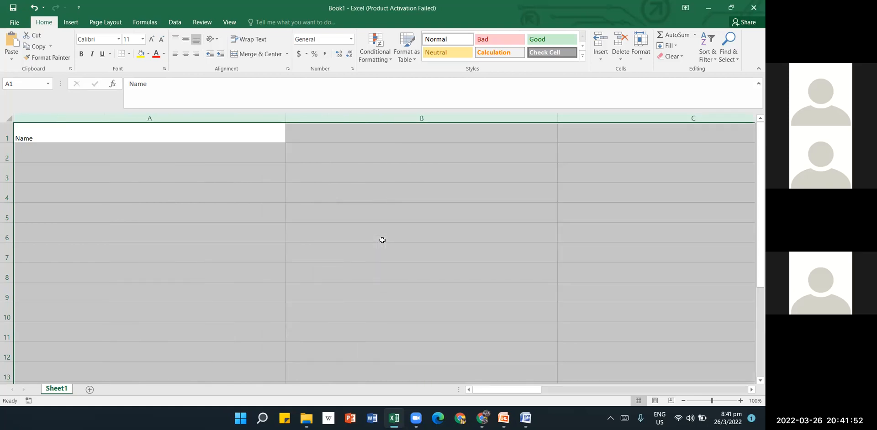
Step: Select columns A through Q, set their column width to 30, and deselect them
left_click(251, 119)
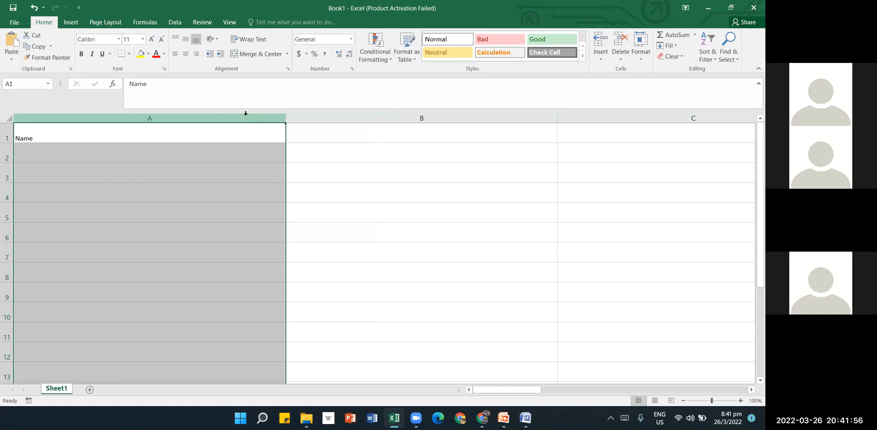
mouse_move(246, 114)
left_mouse_down()
mouse_move(632, 113)
mouse_move(341, 116)
mouse_move(631, 122)
mouse_move(505, 121)
left_mouse_up()
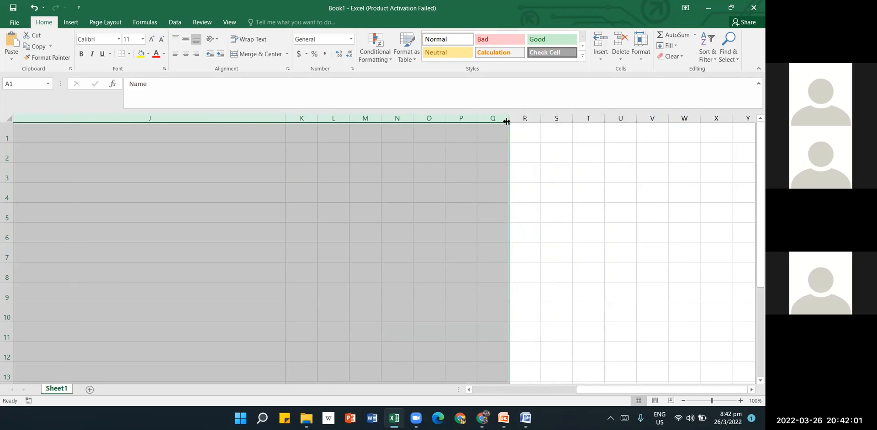
right_click(476, 118)
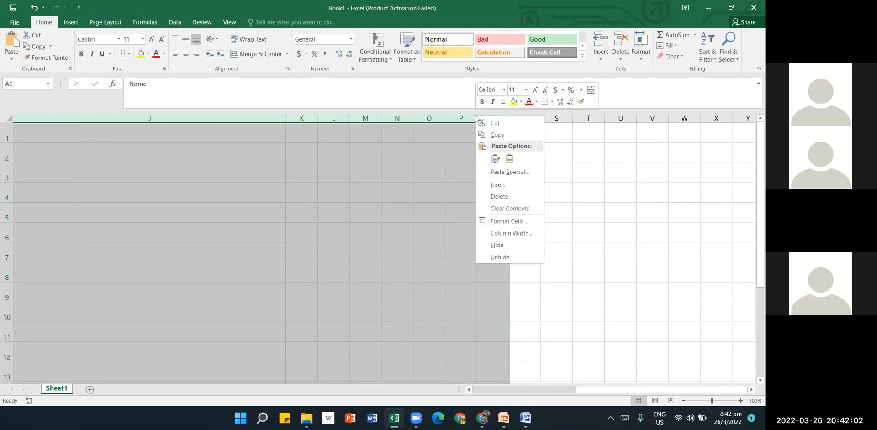
left_click(502, 233)
type("15")
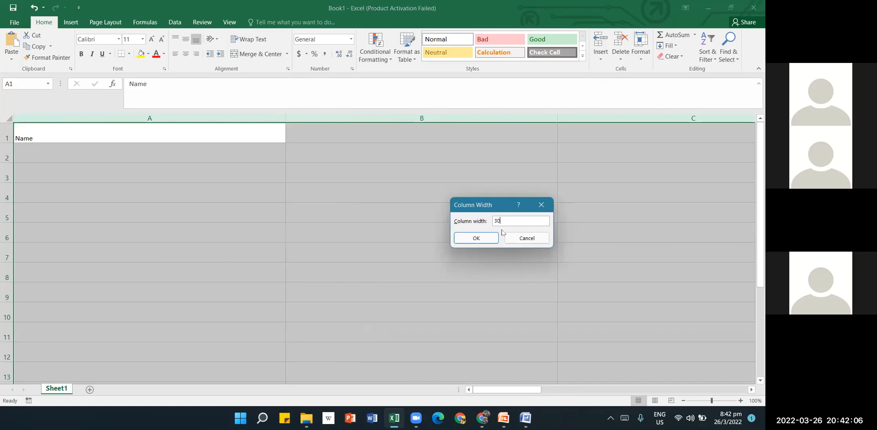
key("Return")
left_click(394, 229)
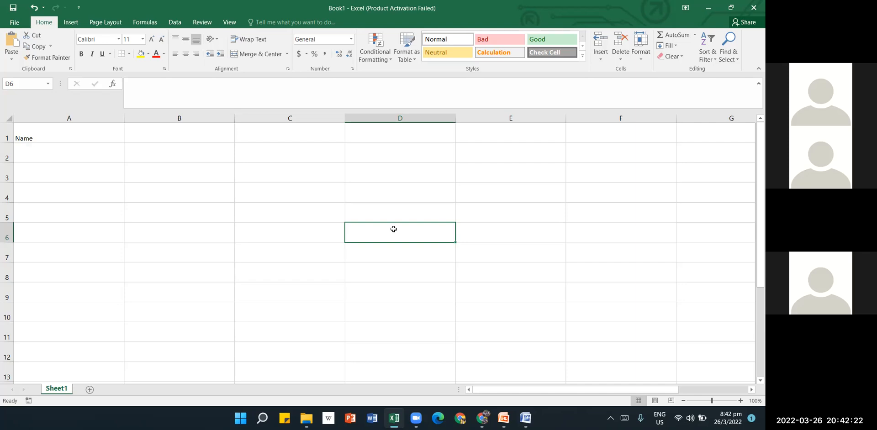
Step: Enter the headings Age in cell B1 and Nationality in cell C1
left_click(6, 211)
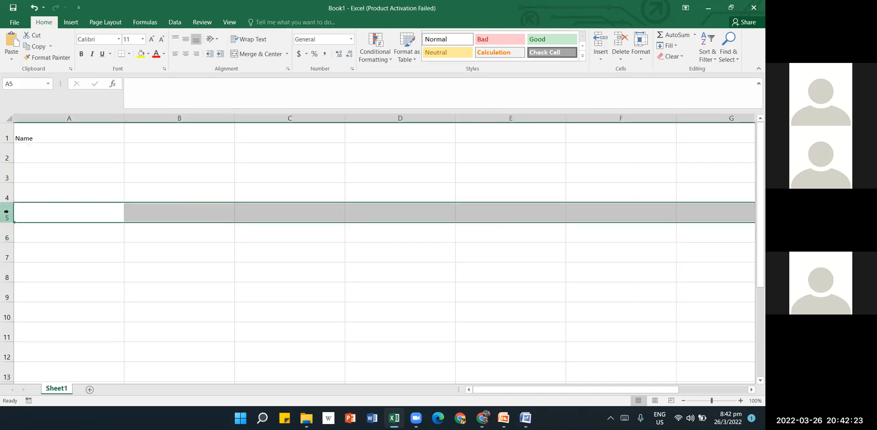
left_click(35, 159)
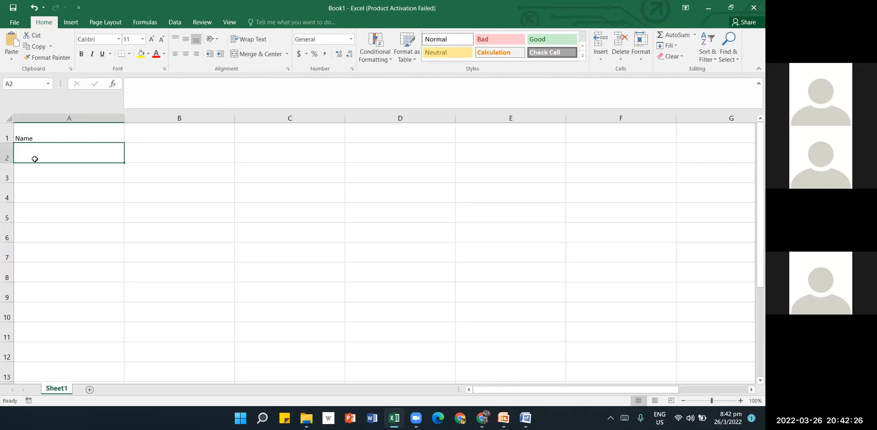
left_click(149, 130)
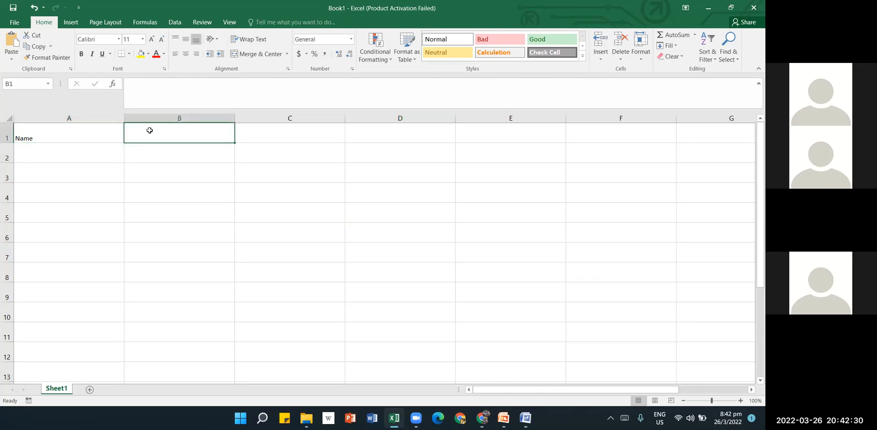
type("Age")
key("Tab")
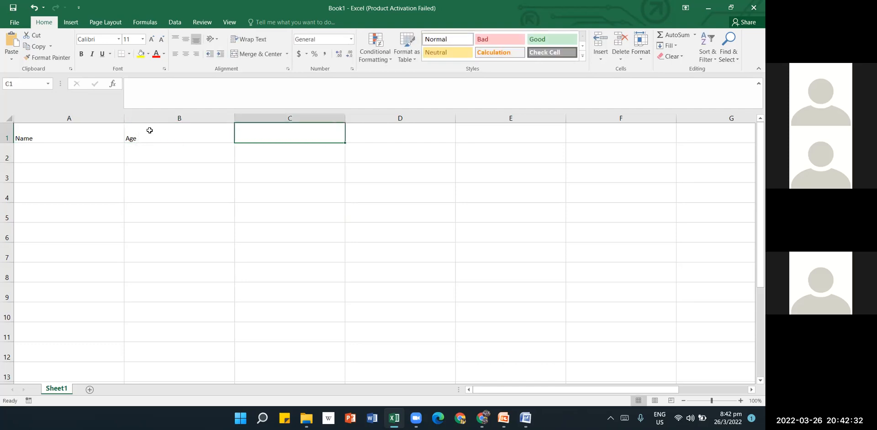
type("Nationality")
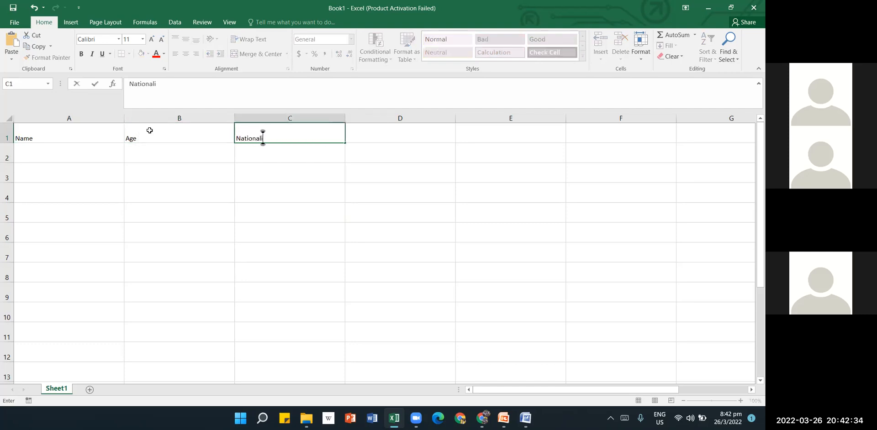
key("Tab")
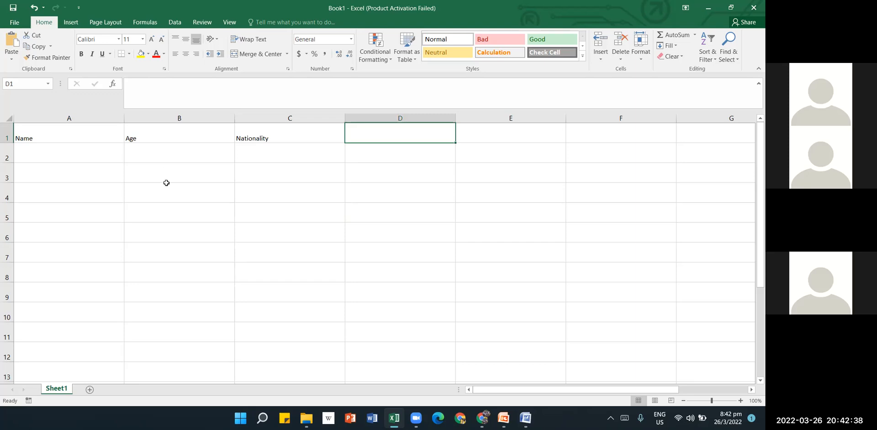
Step: Enter two people's first names in cells A2 and A3 under the Name heading
left_click(166, 208)
left_click(61, 156)
type("Rahul")
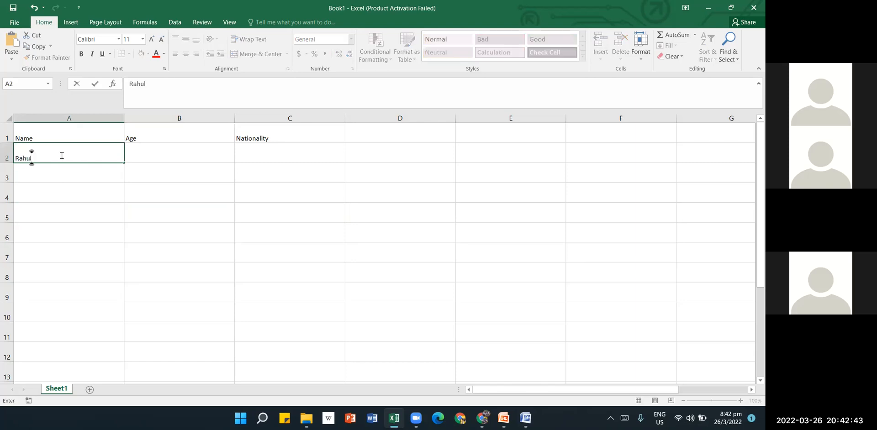
key("Return")
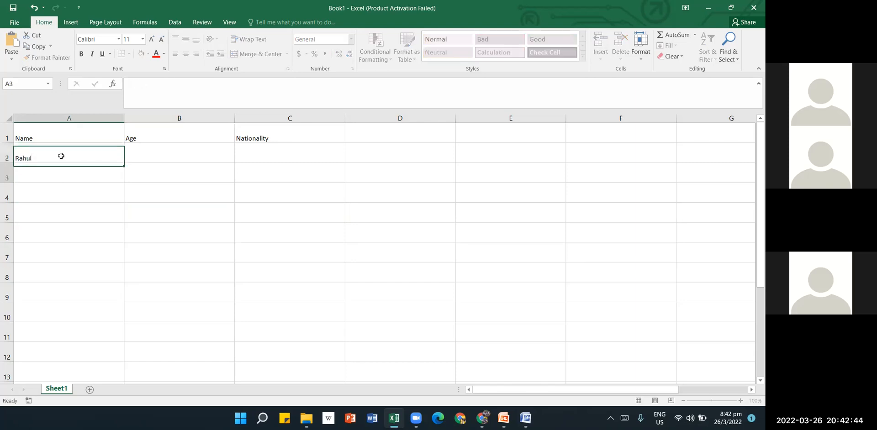
type("Ahm")
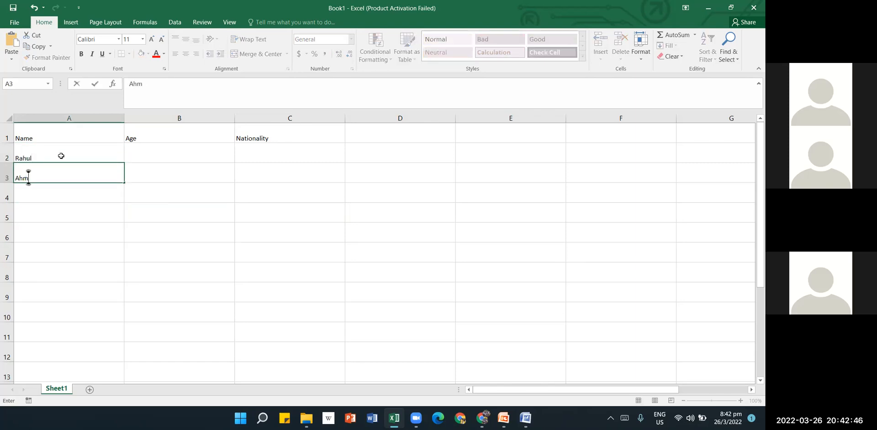
type("es")
key("BackSpace")
key("BackSpace")
type("af")
key("BackSpace")
type("d")
key("Return")
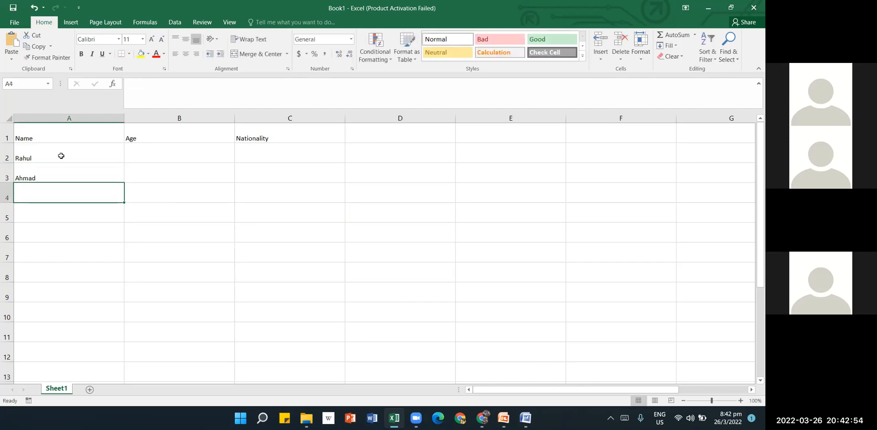
Step: Enter two more people's first names in cells A4 and A5 under the Name heading
type("N")
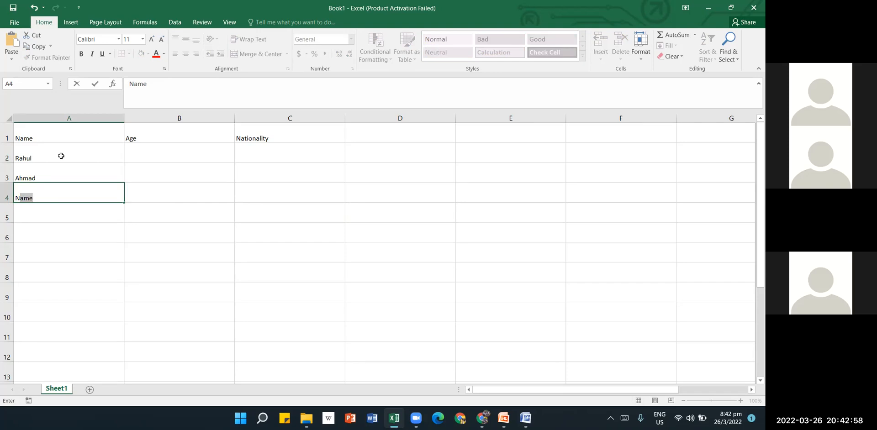
key("BackSpace")
key("BackSpace")
type("Chiah")
key("Return")
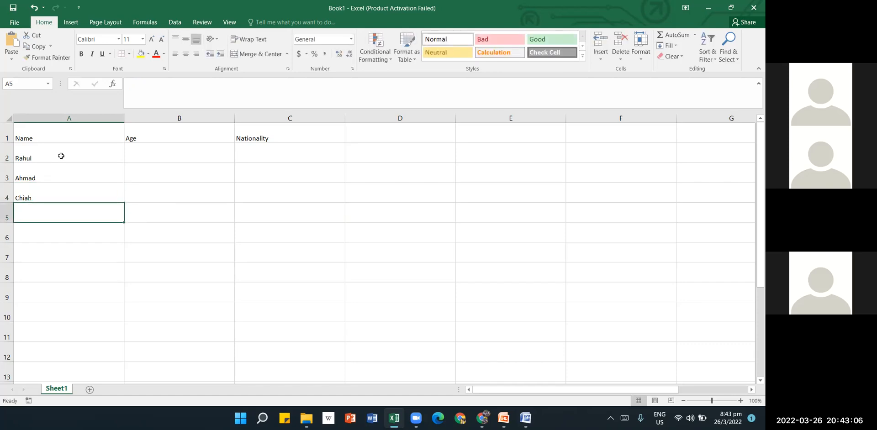
type("Emerito")
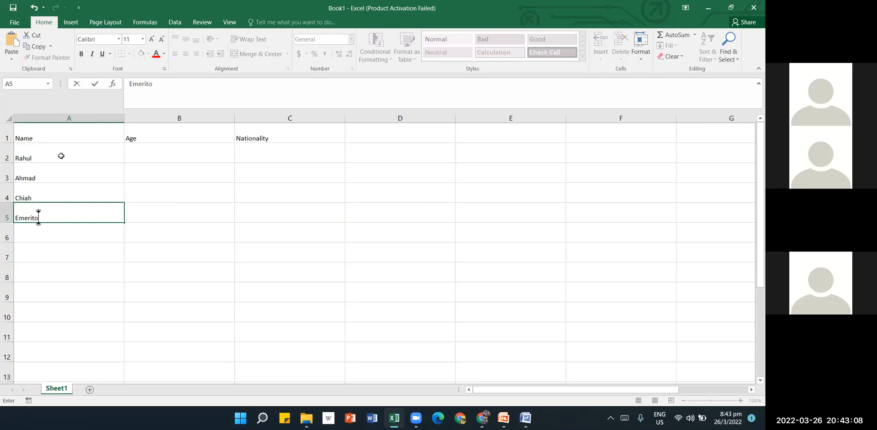
left_click(110, 257)
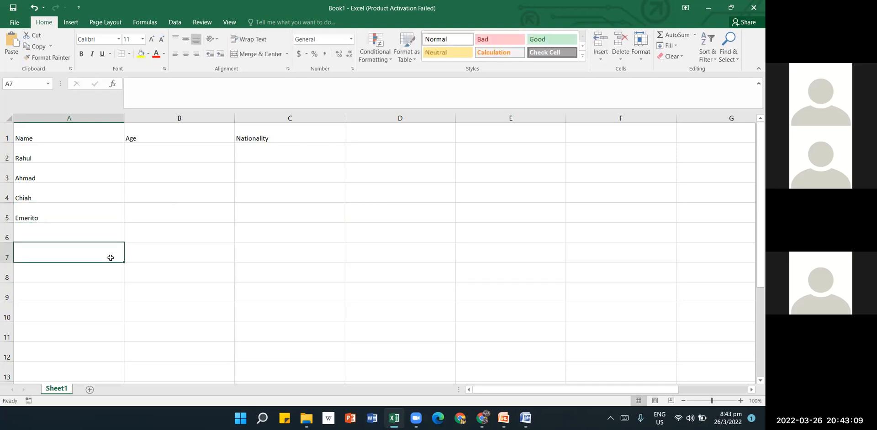
left_click(171, 165)
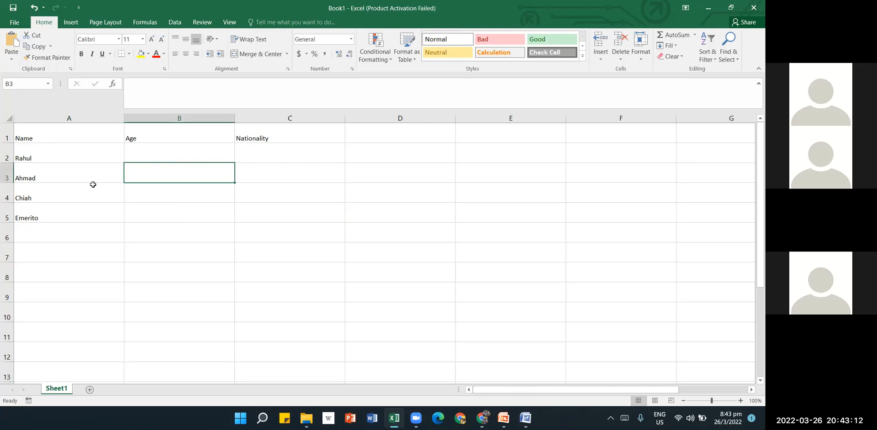
Step: Insert a blank row above row 4, between the second and third names, and deselect it
left_click(7, 198)
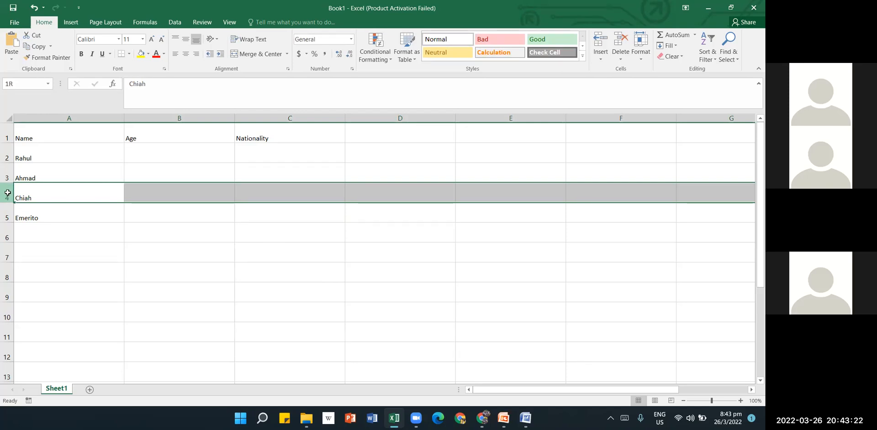
right_click(7, 194)
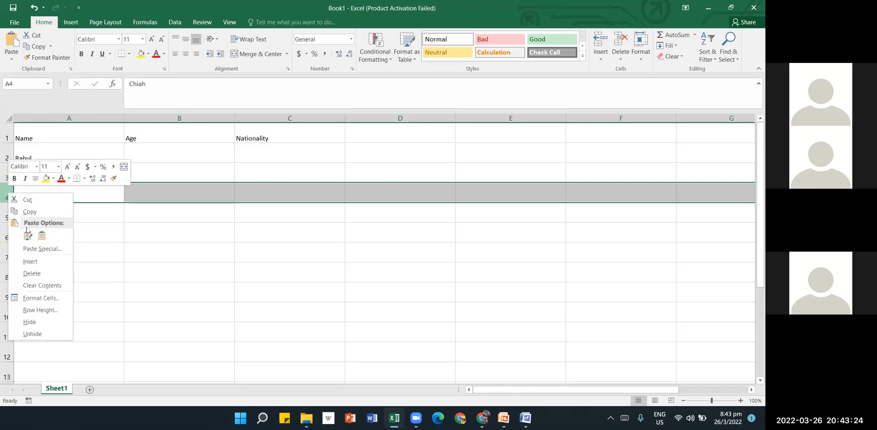
left_click(50, 263)
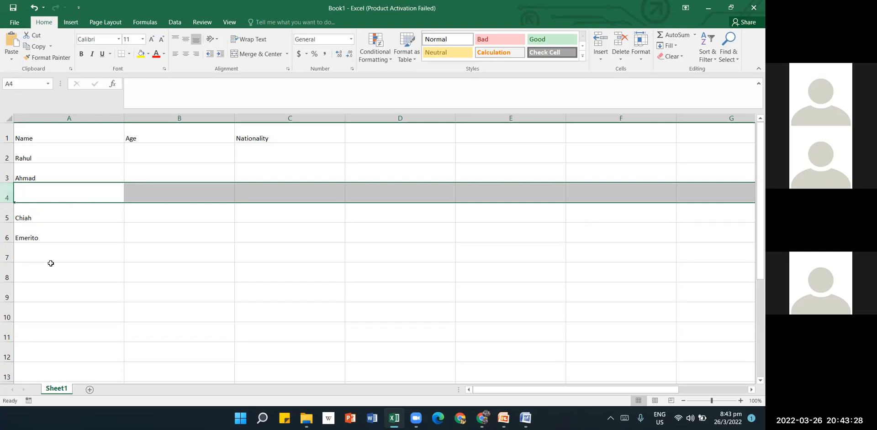
left_click(58, 192)
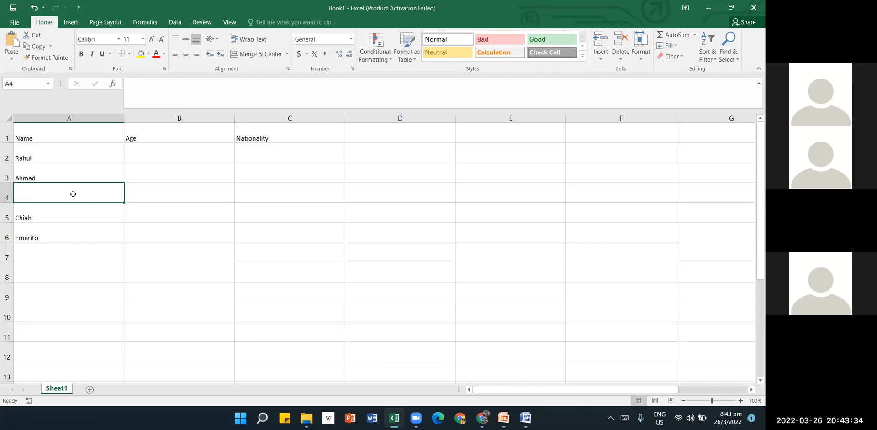
left_click(93, 276)
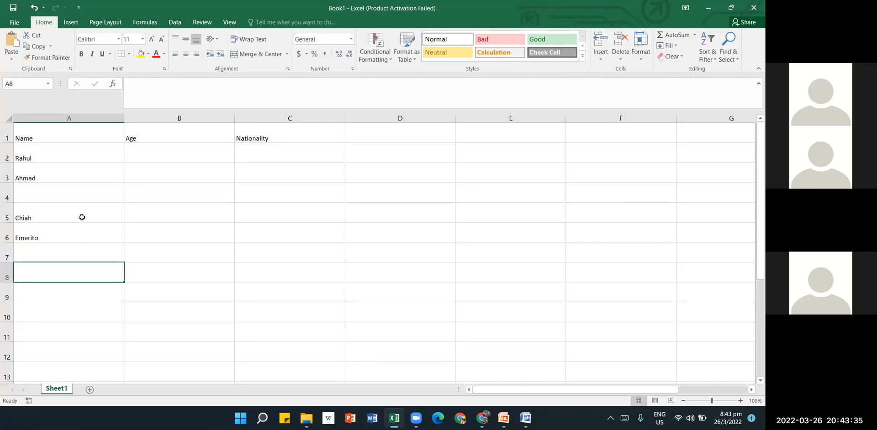
Step: Enter another person's first name in the blank cell A4
left_click(85, 192)
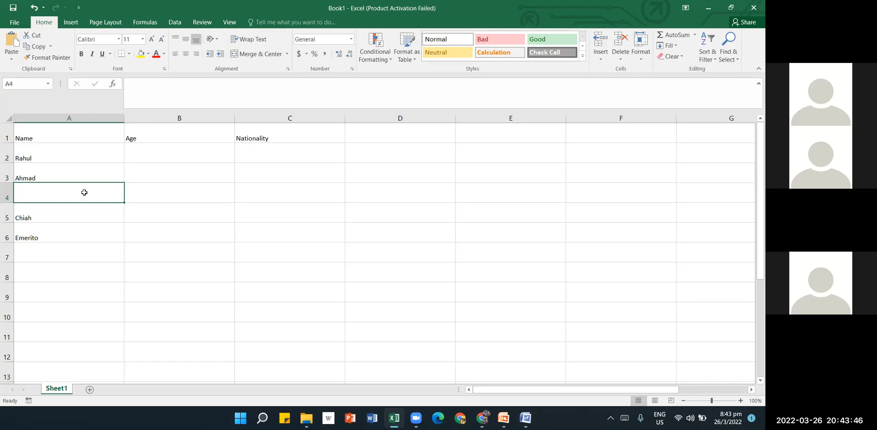
double_click(84, 192)
type("Farrah")
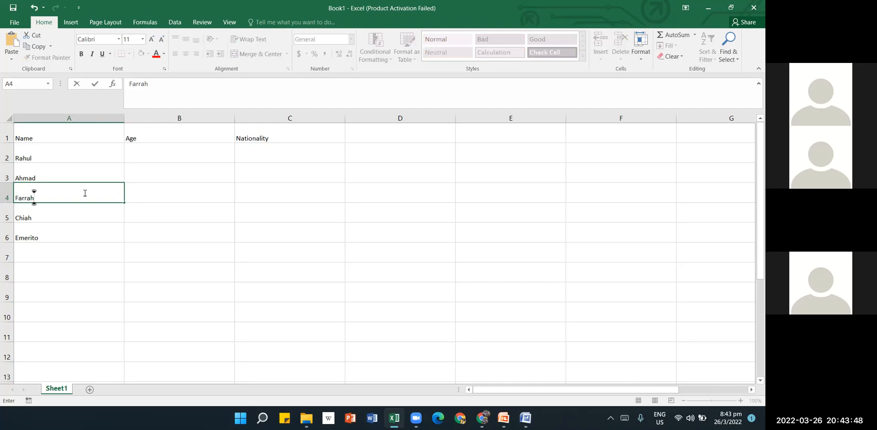
left_click(127, 336)
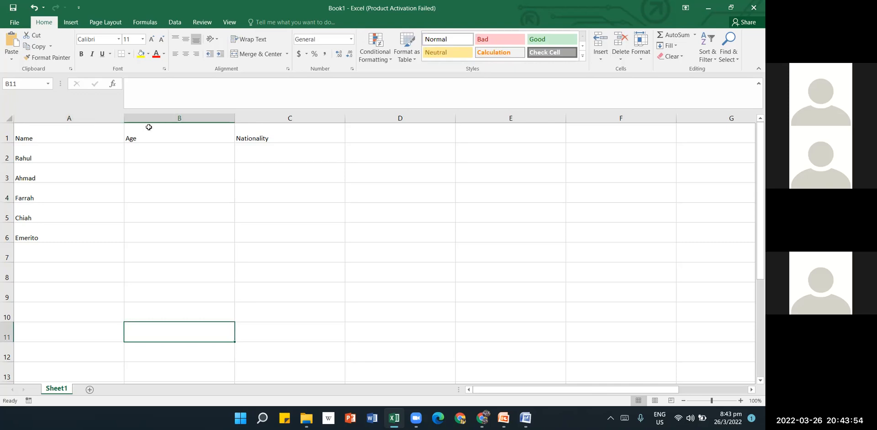
Step: Select columns A through E, set their column width to 25, and deselect them
left_click(80, 138)
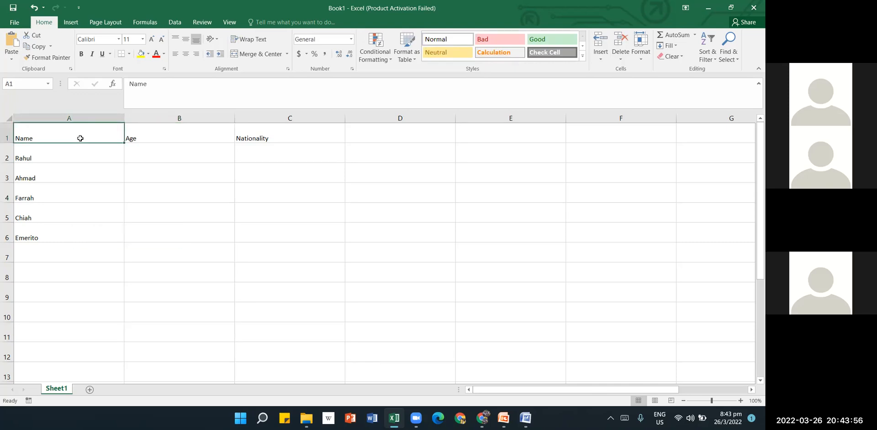
left_click_drag(80, 118, 527, 123)
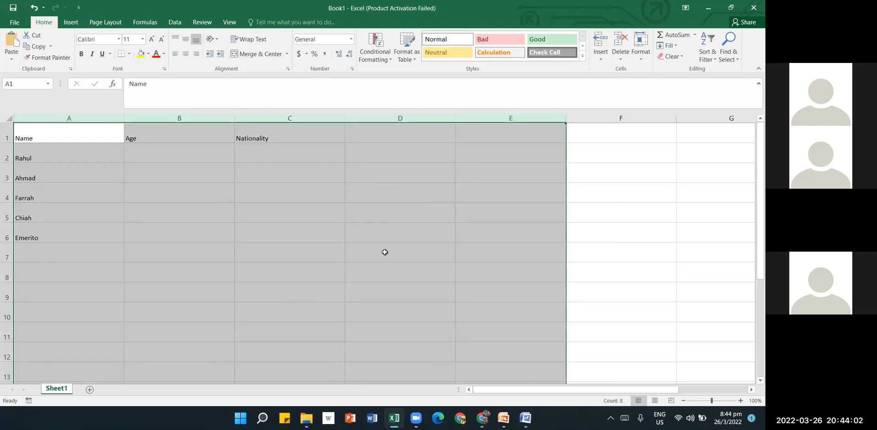
left_click(385, 252)
left_click_drag(72, 119, 516, 111)
right_click(481, 116)
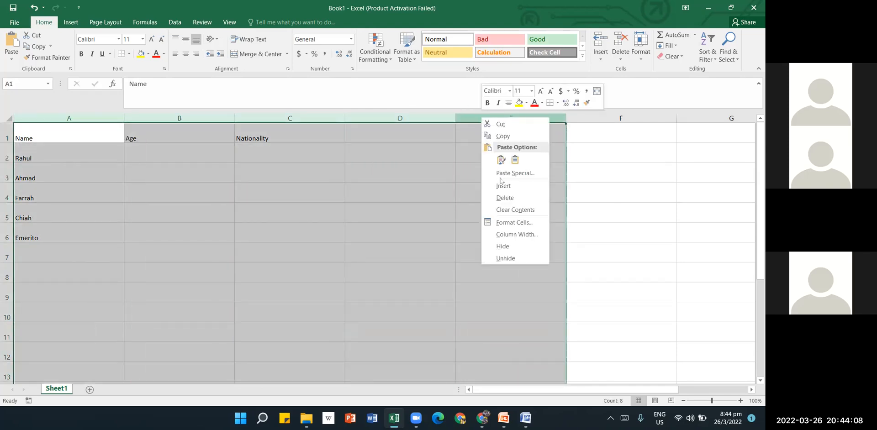
left_click(512, 235)
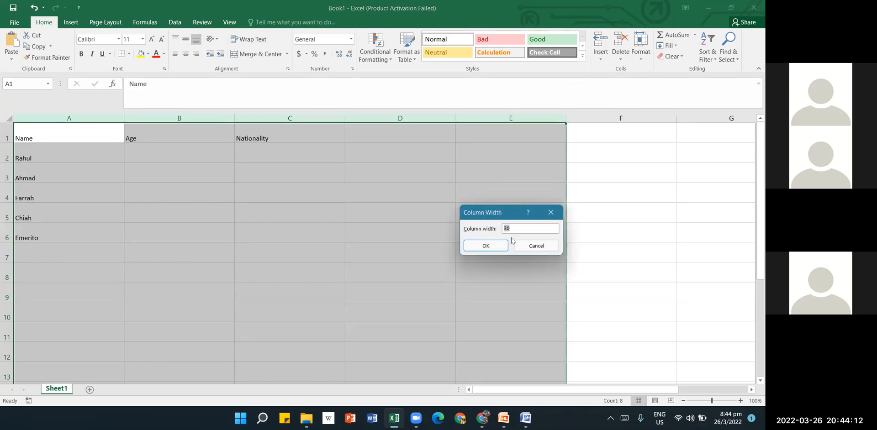
type("25")
key("Return")
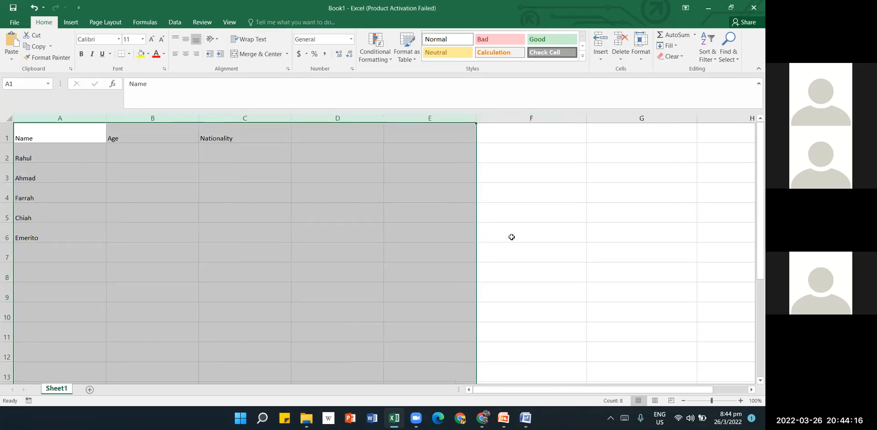
left_click(393, 243)
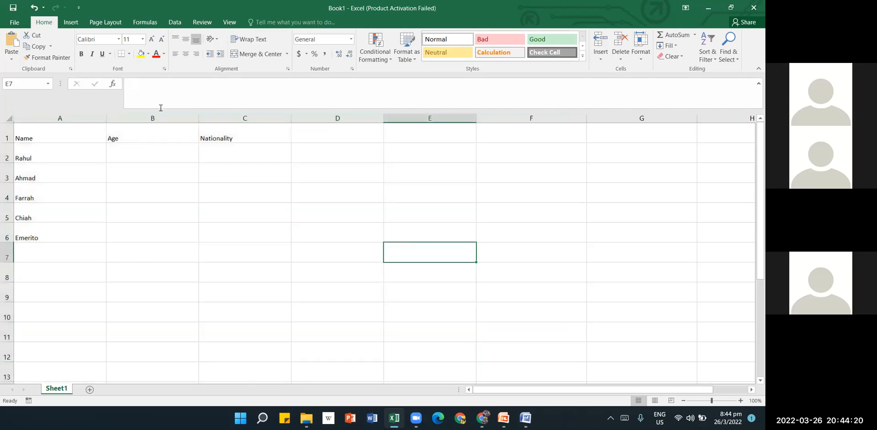
Step: Widen only column A to about twice its width by moving its border with column B
left_click(84, 153)
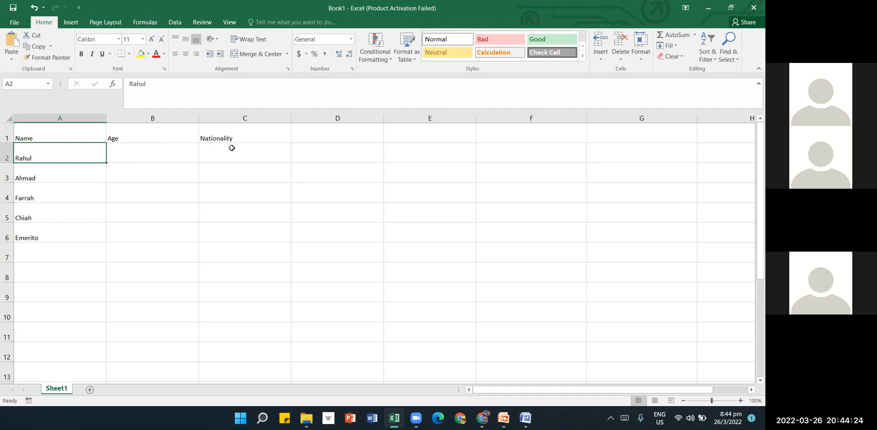
scroll(140, 148, "down", 1)
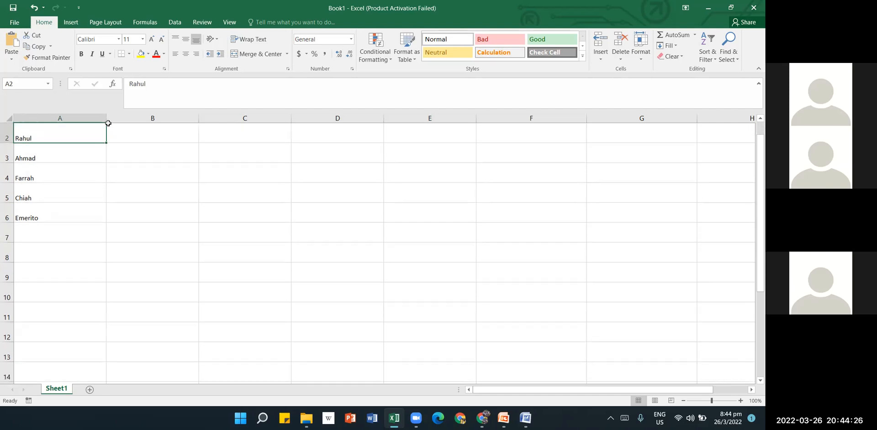
left_click_drag(106, 118, 202, 118)
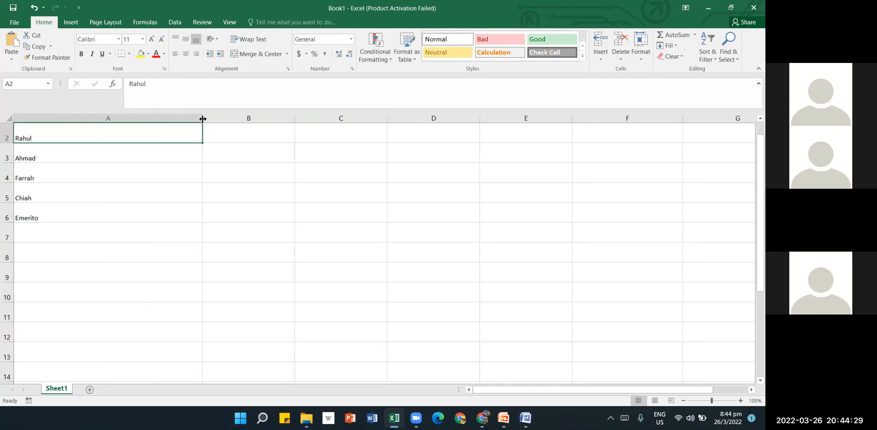
left_click(228, 209)
left_click(452, 280)
key("Up")
key("Up")
key("Up")
key("Up")
key("Up")
key("Up")
key("Up")
key("Up")
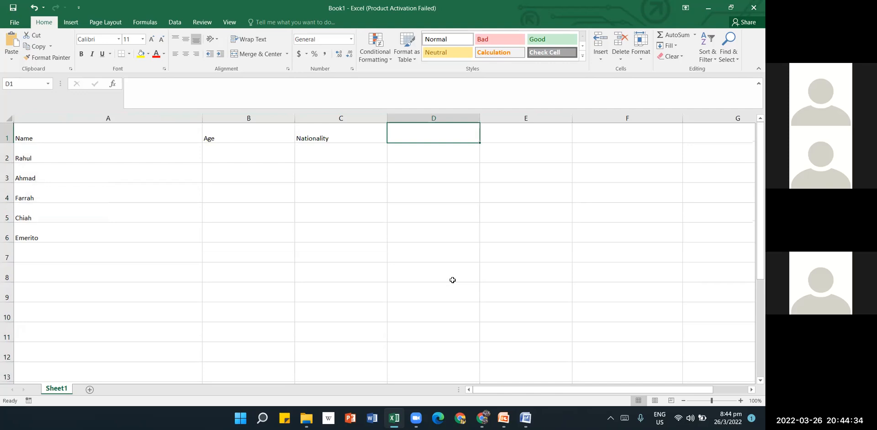
left_click(177, 165)
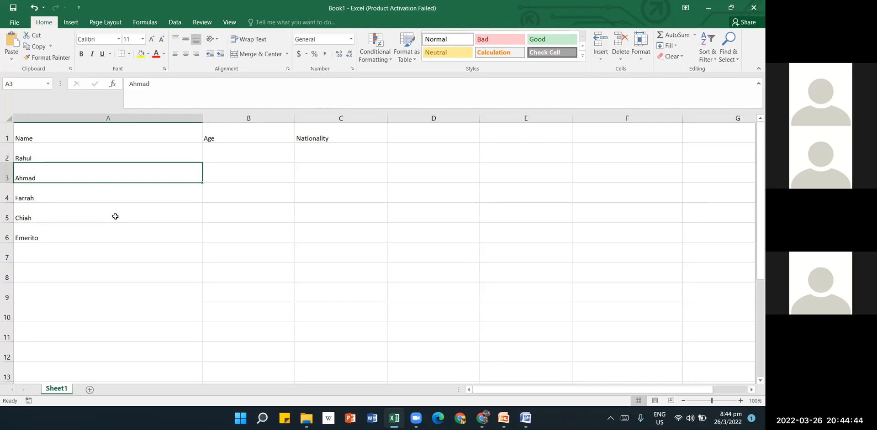
left_click(128, 208)
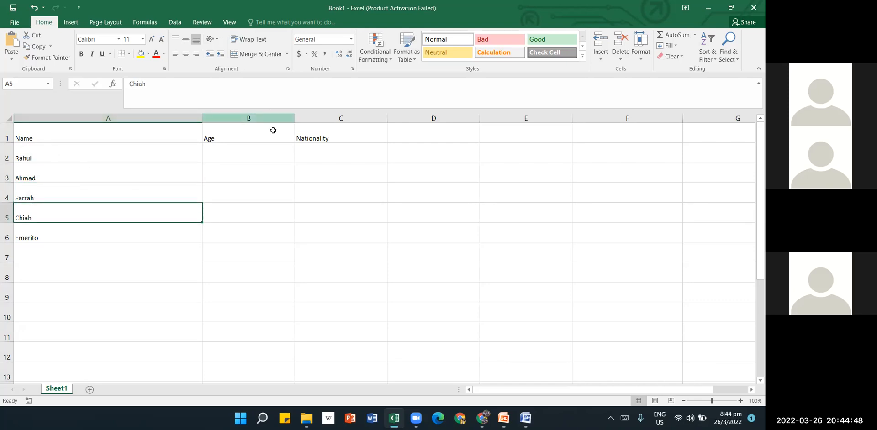
Step: Insert a column before the Age column and enter the heading Work Permit Number in cell B1
left_click(220, 117)
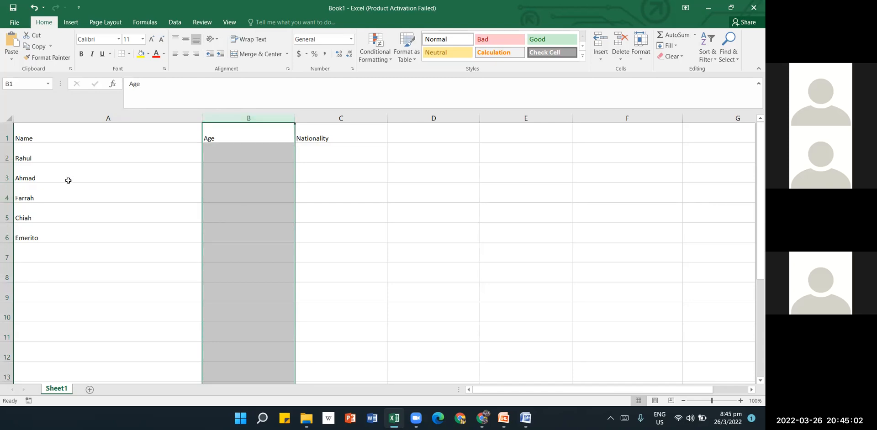
right_click(212, 120)
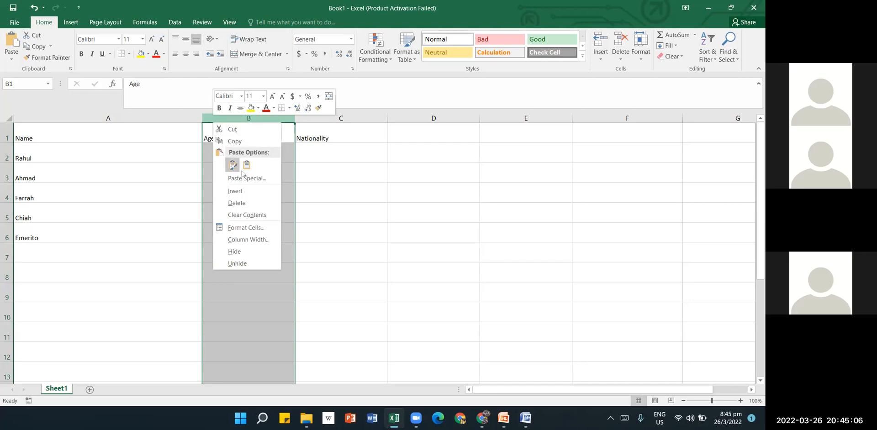
left_click(246, 193)
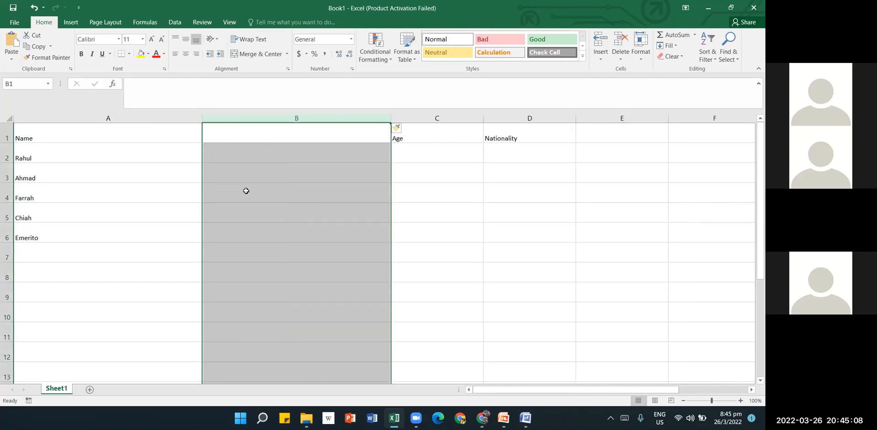
left_click(286, 133)
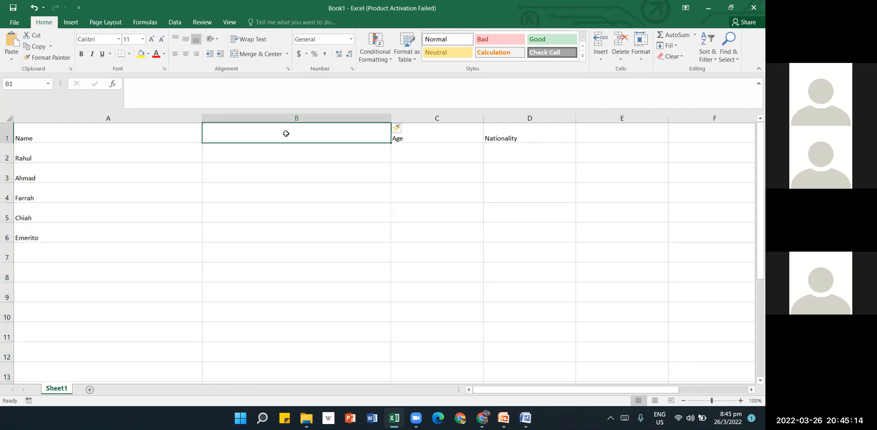
type("W")
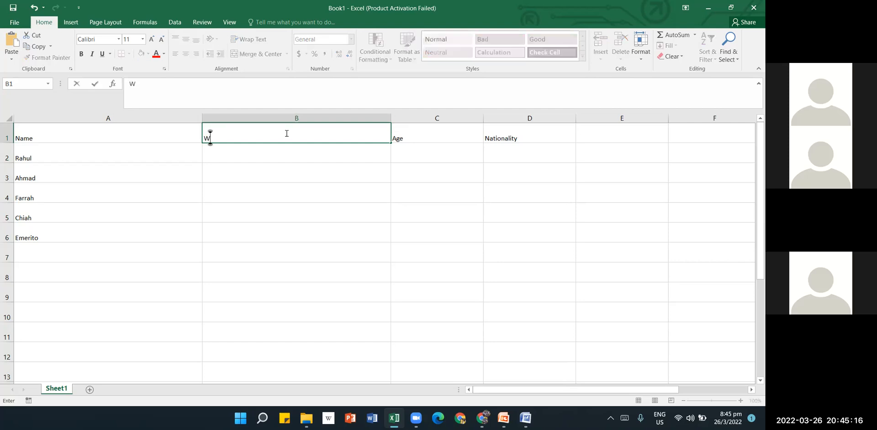
type("ork Permit Number")
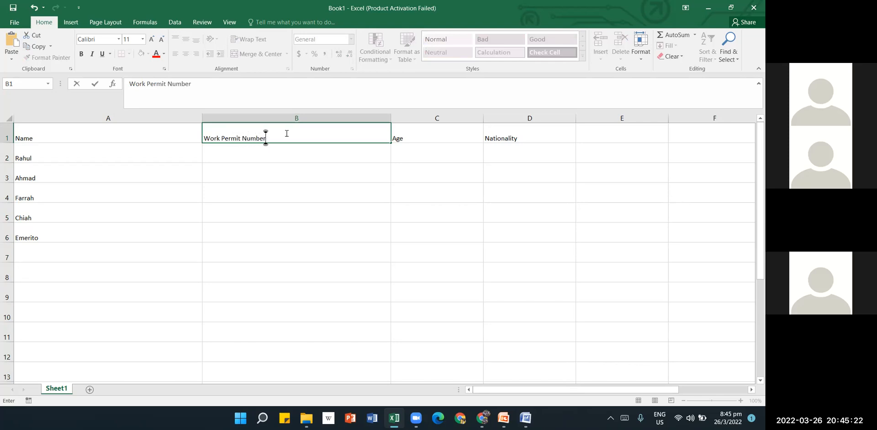
left_click(308, 165)
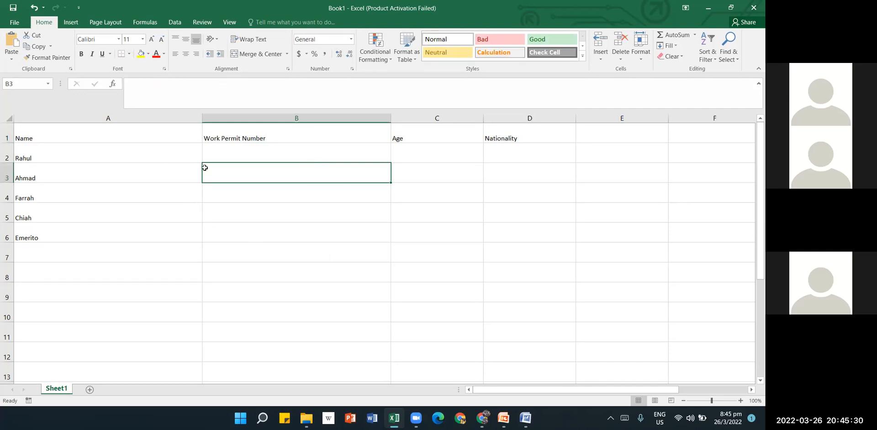
Step: Autofit column A to its contents and undo that width change
double_click(202, 115)
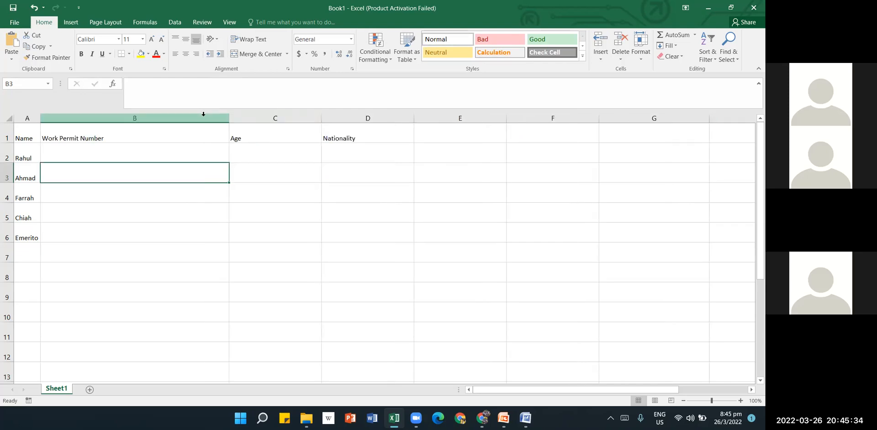
left_click(33, 9)
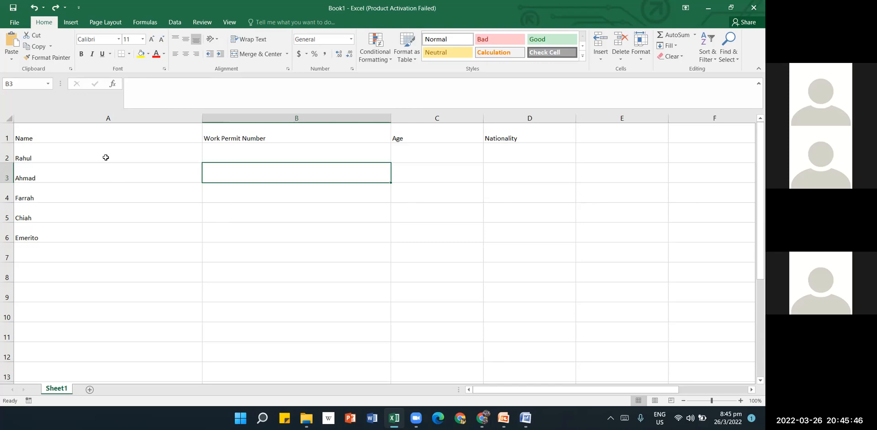
Step: Extend the first name in cell A3 to a full name and autofit column A to its contents
double_click(76, 175)
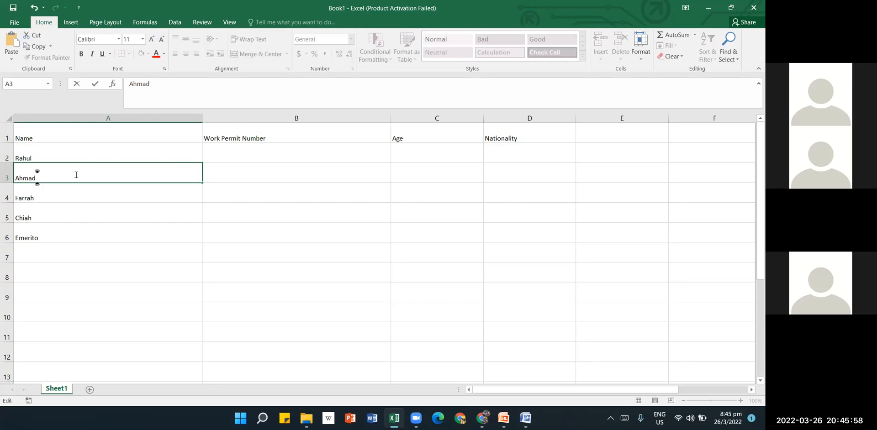
type("Abdul Muhammad")
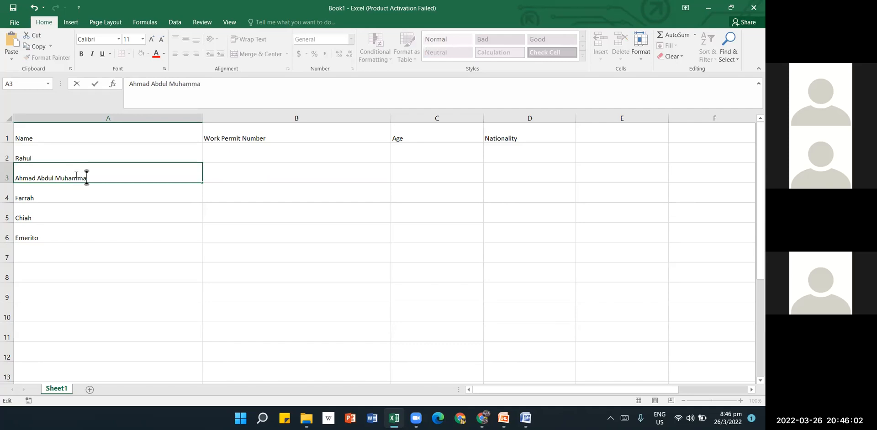
left_click(177, 258)
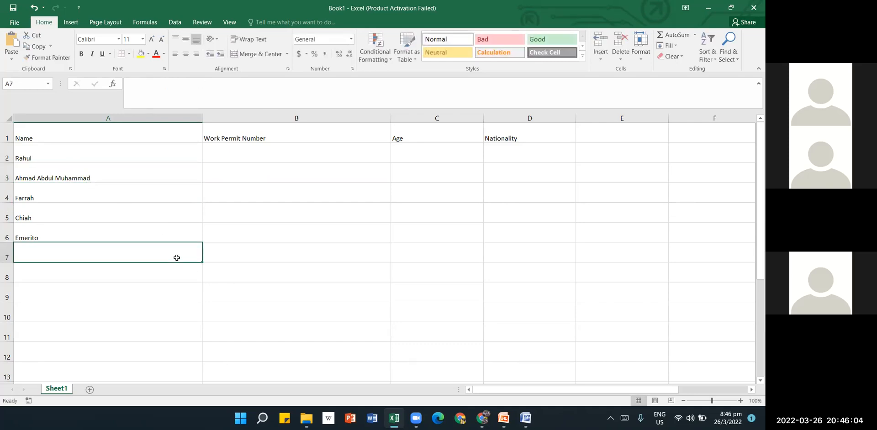
double_click(202, 119)
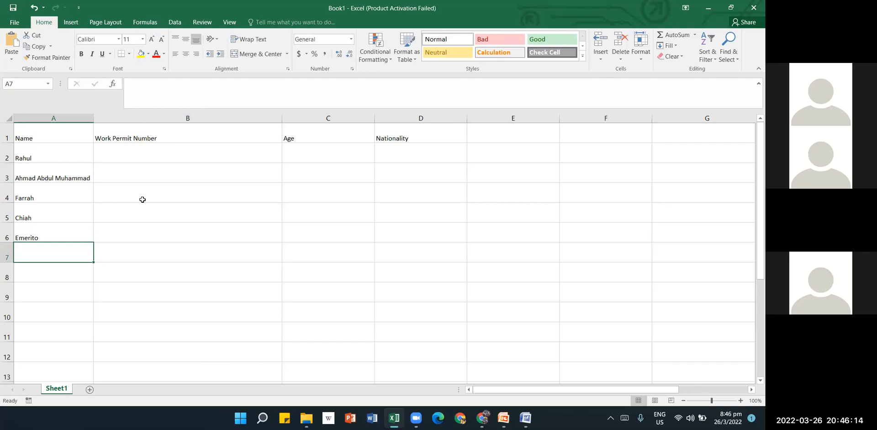
left_click(172, 250)
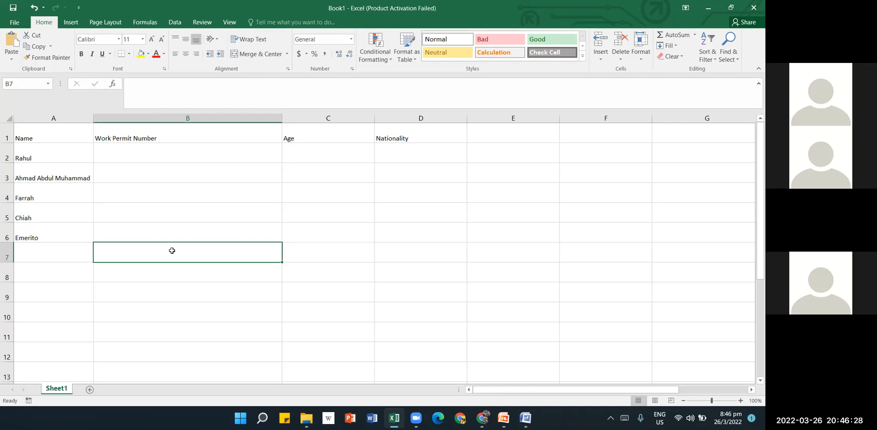
Step: Insert three blank rows directly below the header row and undo the insertion
scroll(4, 263, "up", 3, "ctrl")
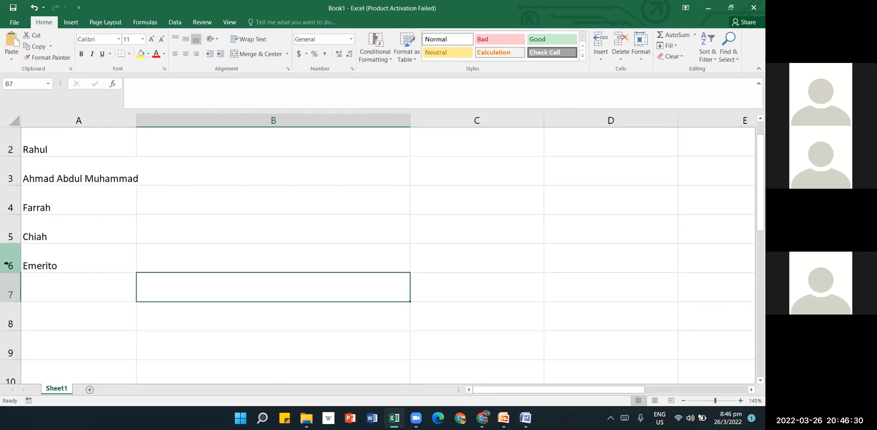
left_click(324, 313)
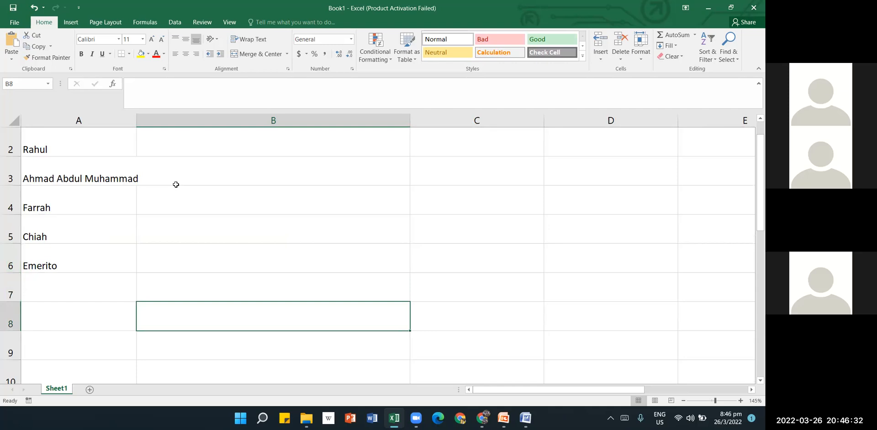
left_click(683, 401)
left_click(683, 400)
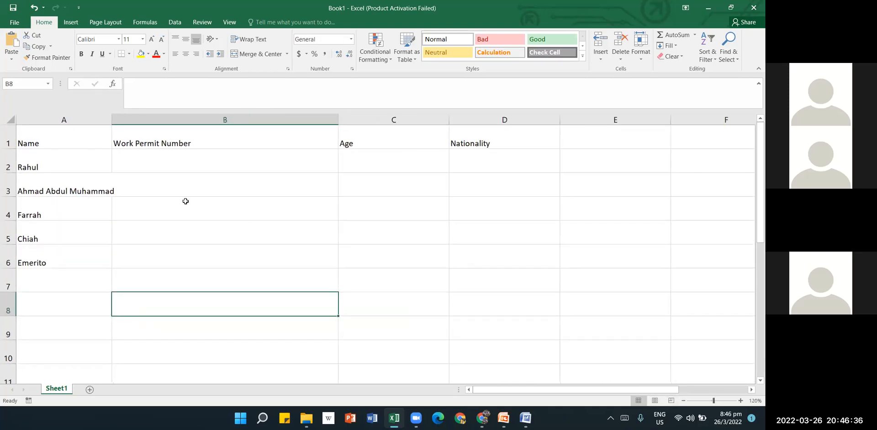
left_click_drag(4, 163, 7, 215)
right_click(7, 215)
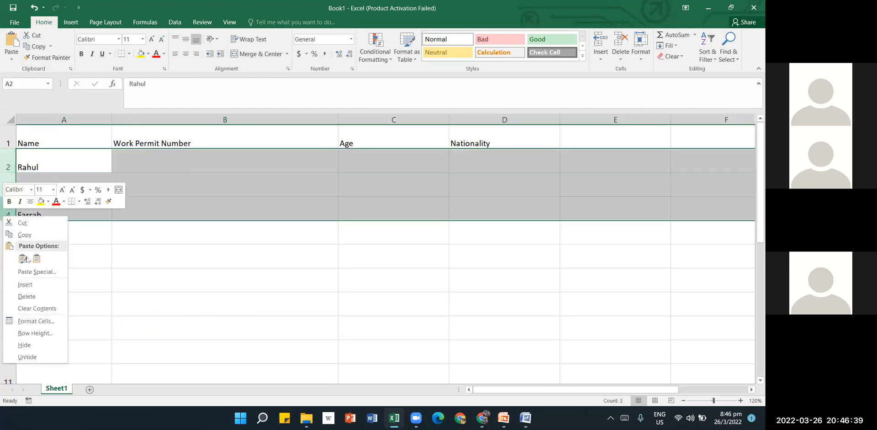
left_click(41, 286)
left_click(126, 245)
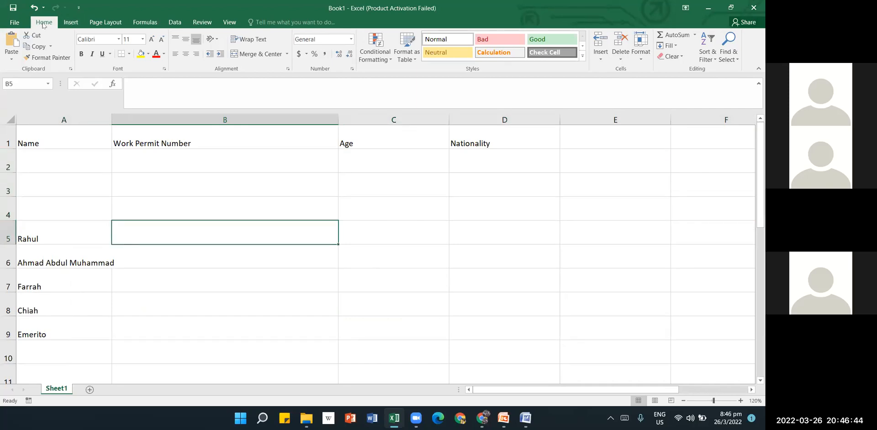
left_click(36, 10)
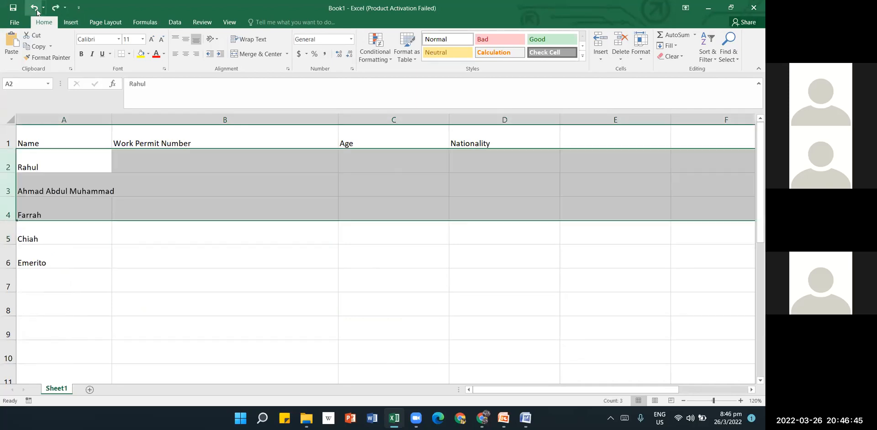
left_click(98, 176)
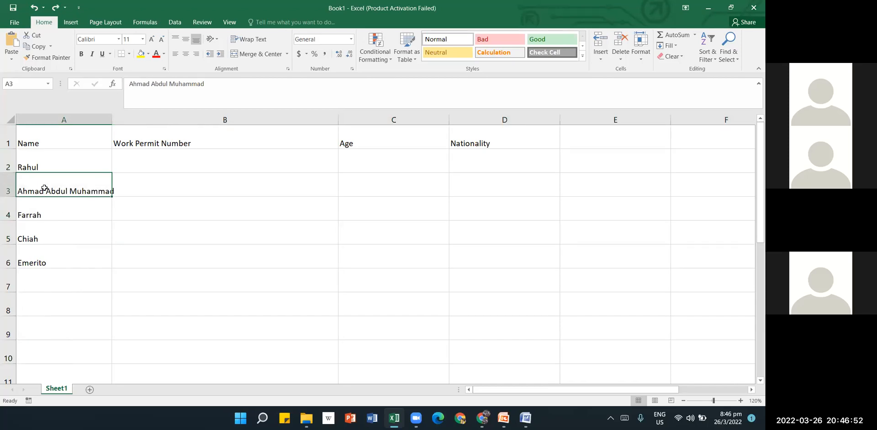
Step: Insert three blank rows above row 3, between the first and second names in the list
left_click(7, 184)
left_click_drag(6, 185, 8, 240)
right_click(8, 222)
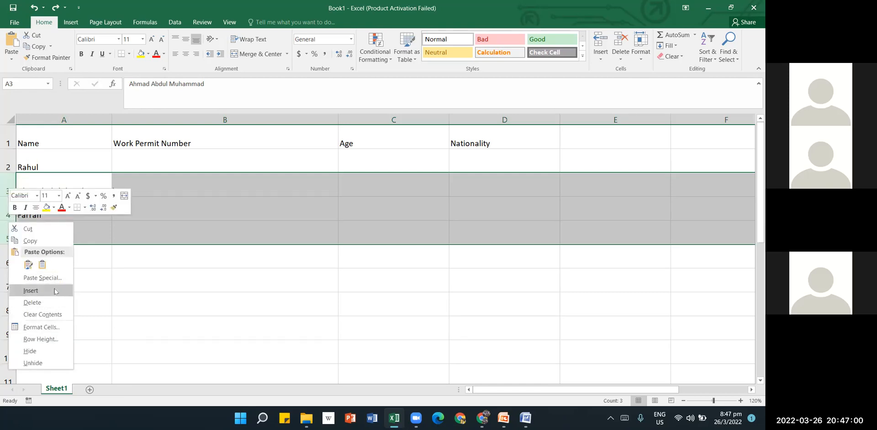
left_click(54, 292)
left_click(61, 212)
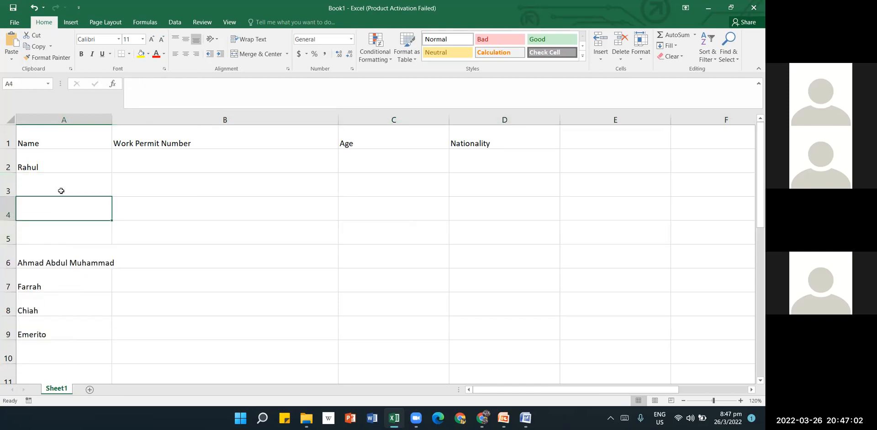
left_click_drag(61, 190, 68, 308)
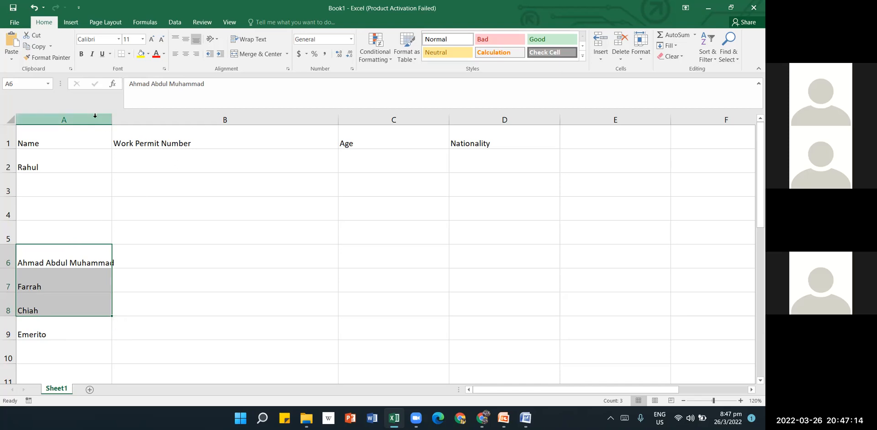
Step: Insert two blank columns before the Name column
left_click_drag(97, 117, 169, 117)
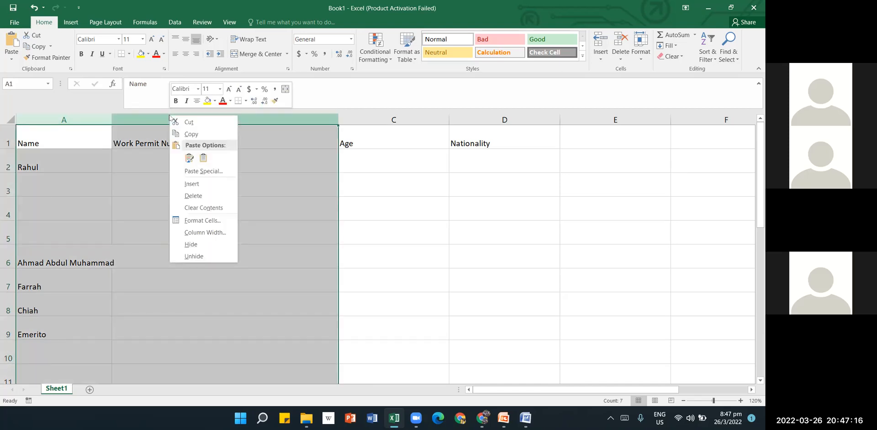
left_click(192, 184)
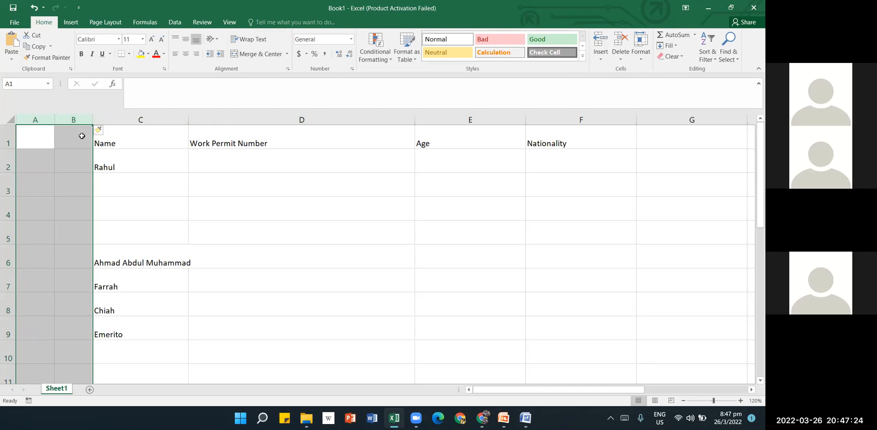
left_click(186, 243)
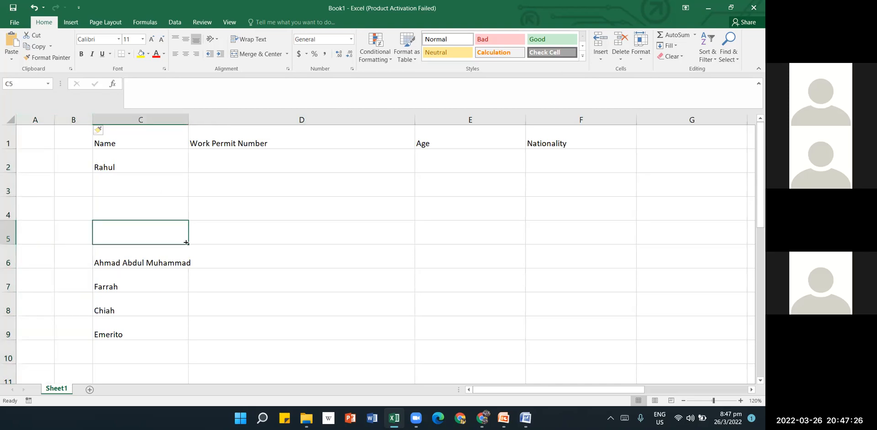
Step: Delete the two blank columns A and B before the Name column
left_click(42, 123)
left_click_drag(43, 124, 69, 121)
right_click(68, 120)
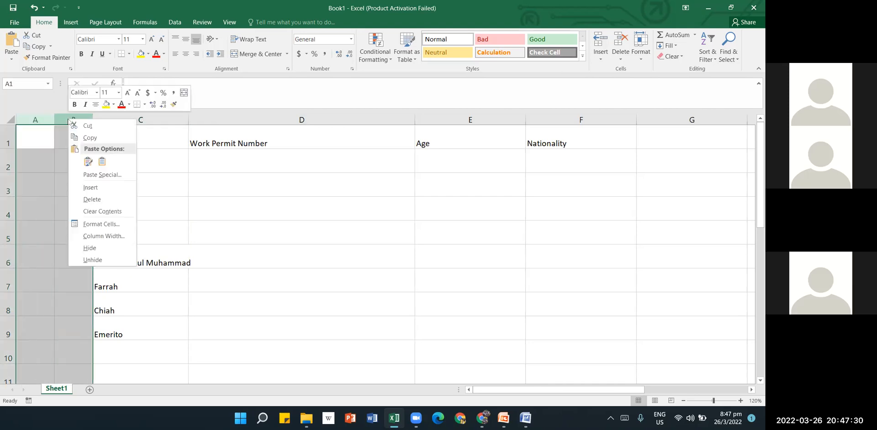
left_click(101, 201)
left_click(101, 201)
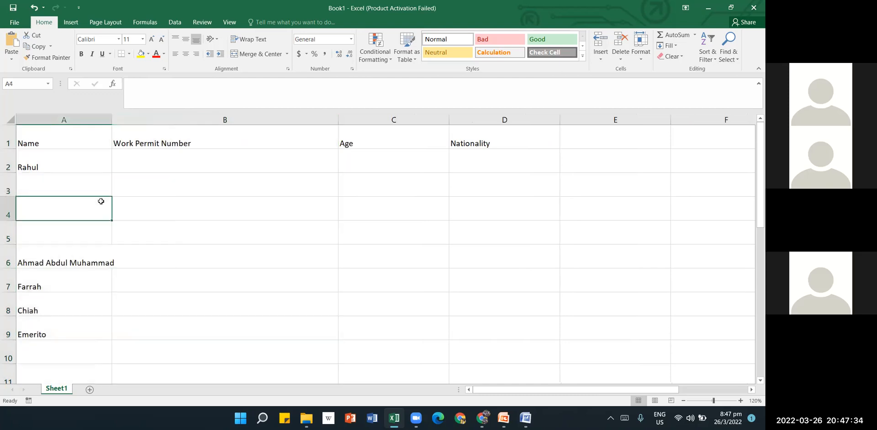
Step: Delete the three blank rows 3 to 5 between the names
left_click_drag(6, 188, 4, 237)
right_click(6, 215)
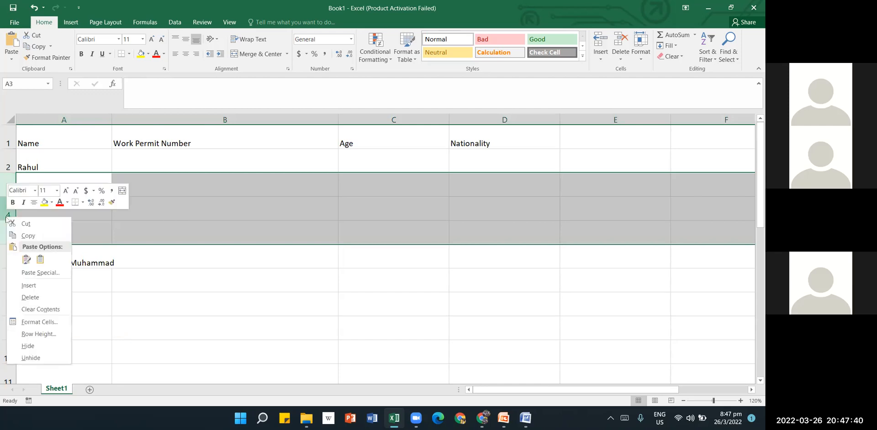
left_click(57, 297)
left_click(58, 297)
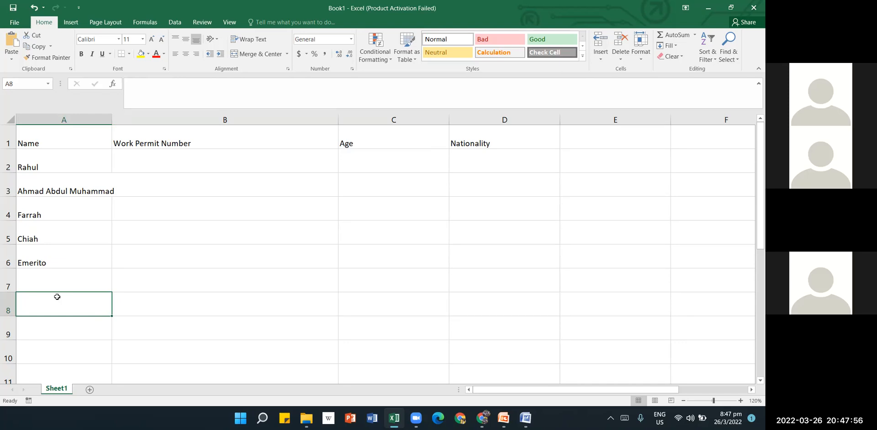
Step: Widen column A slightly by moving its border with column B so the longest name fits
left_click_drag(112, 120, 132, 120)
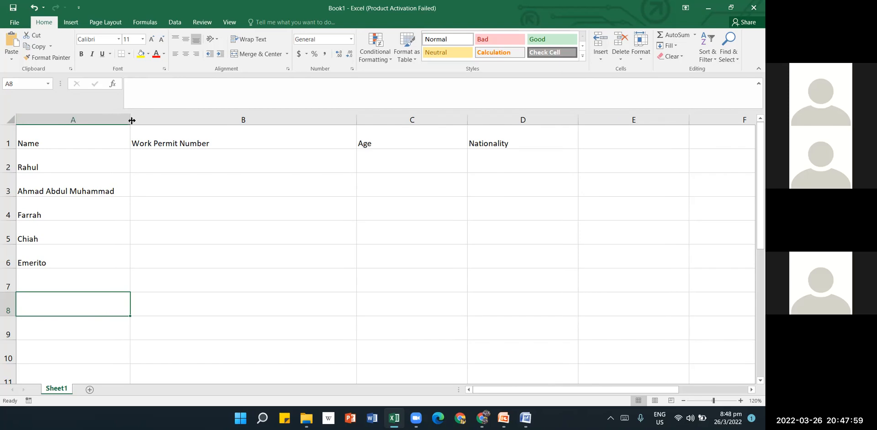
Step: Examine the insert, delete and sizing commands offered for row 3 and column B without applying any
left_click(194, 120)
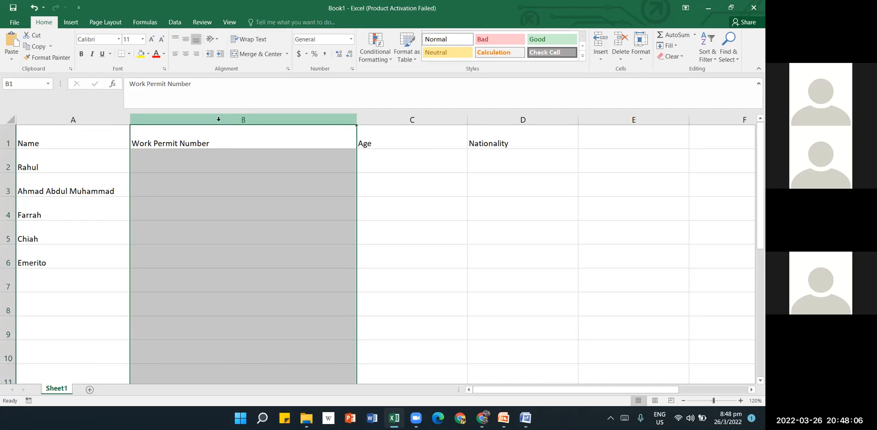
left_click(7, 193)
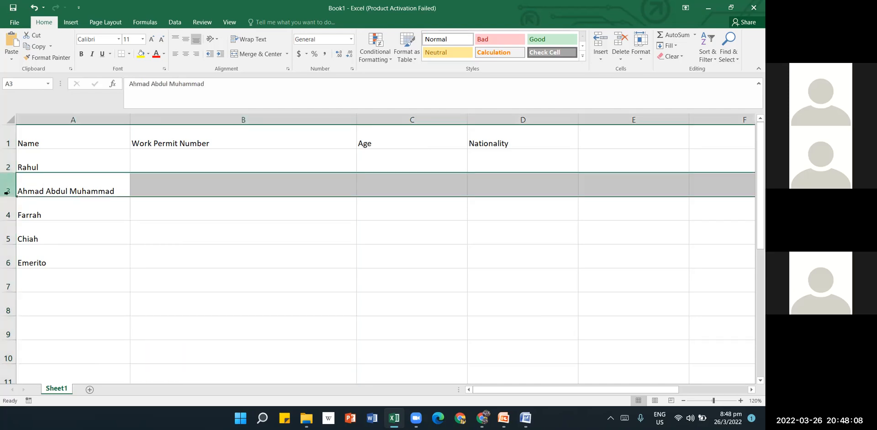
right_click(7, 192)
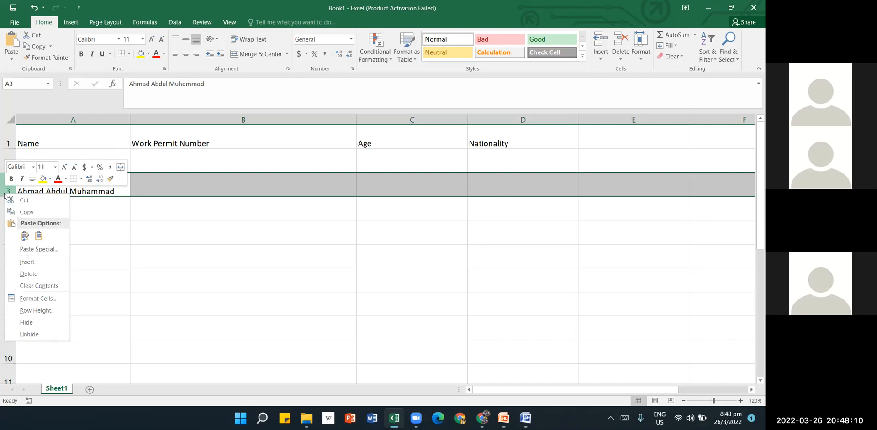
left_click(232, 313)
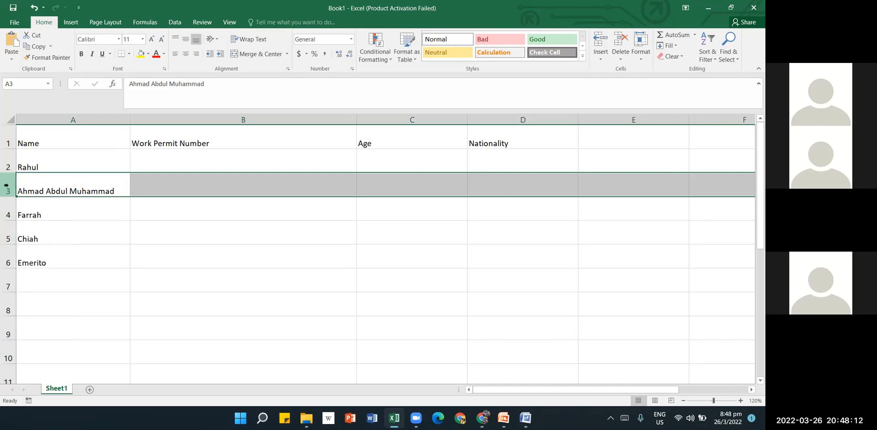
left_click(117, 237)
left_click(192, 228)
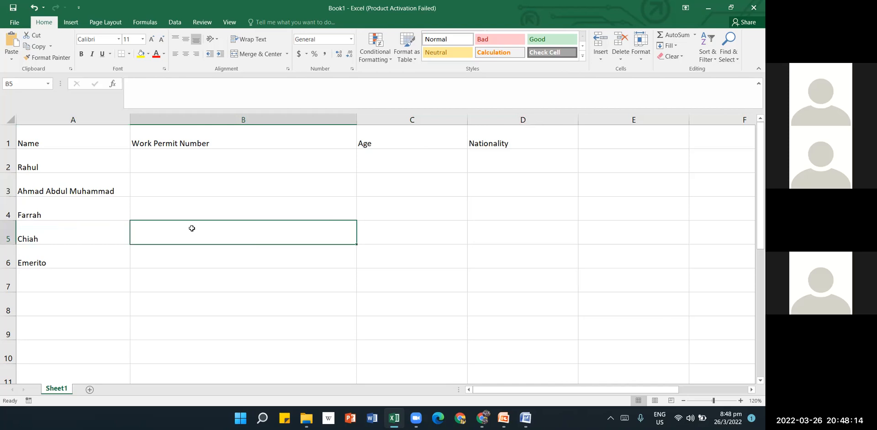
left_click(7, 189)
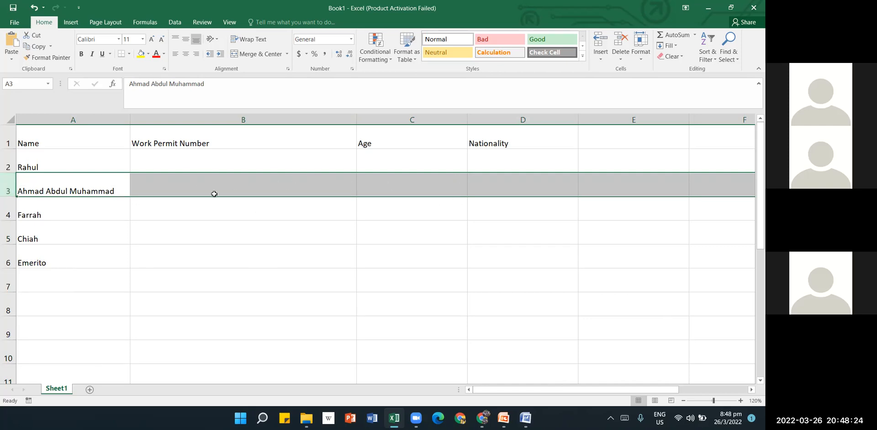
right_click(9, 185)
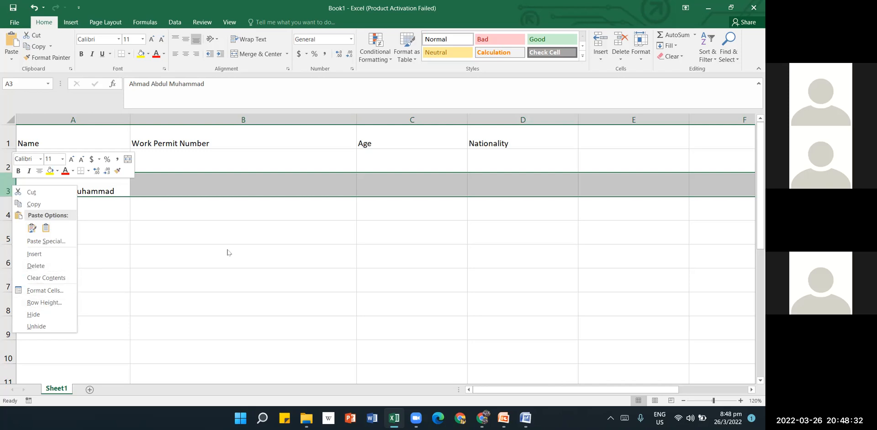
key("Escape")
left_click(218, 120)
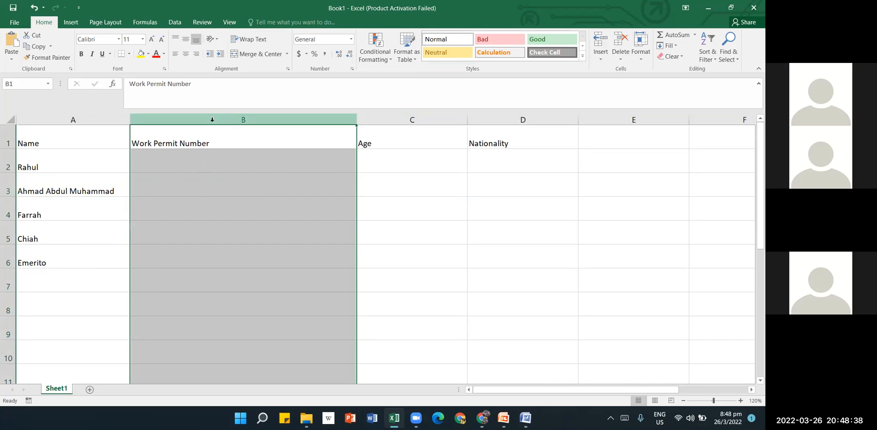
right_click(212, 120)
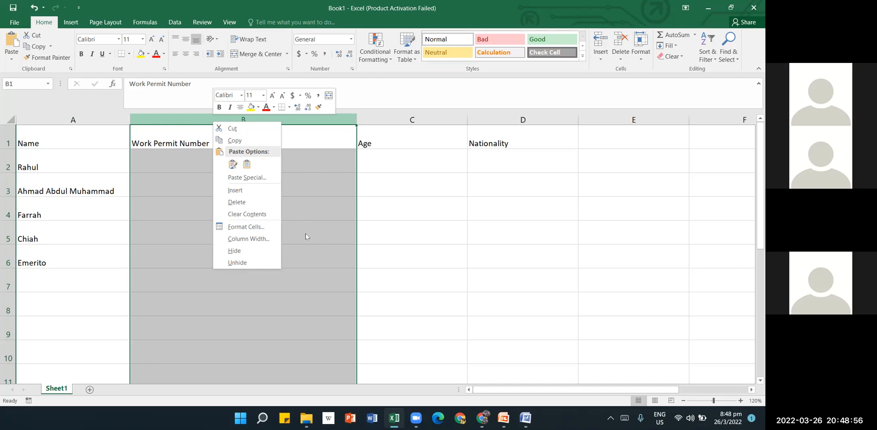
key("Escape")
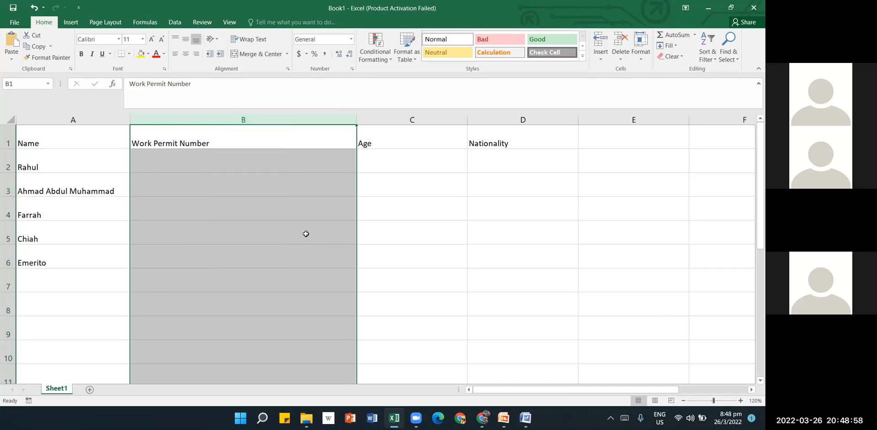
left_click(306, 233)
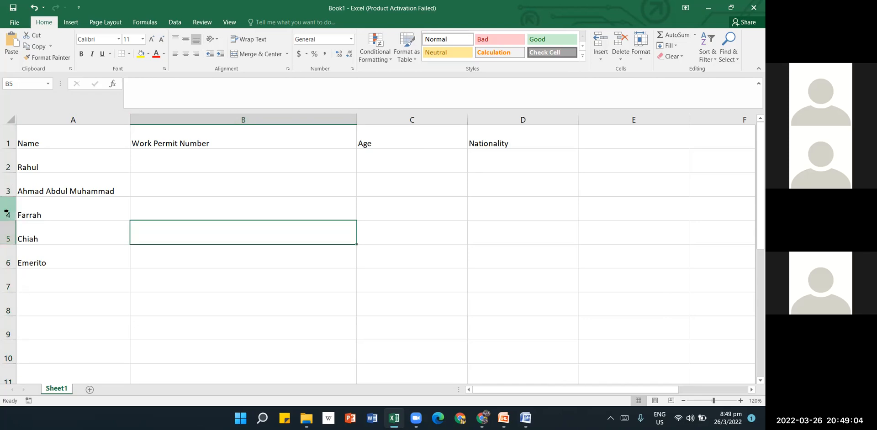
left_click(215, 286)
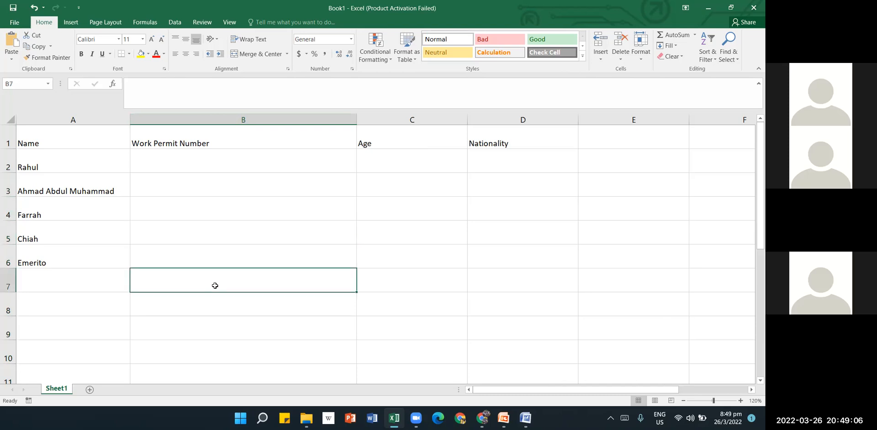
Step: Insert a blank row above row 4 between the names and undo the insertion
left_click(6, 208)
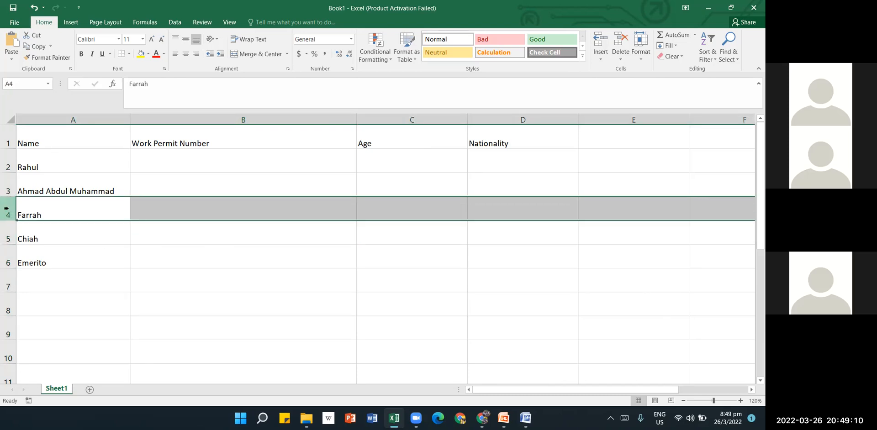
right_click(7, 208)
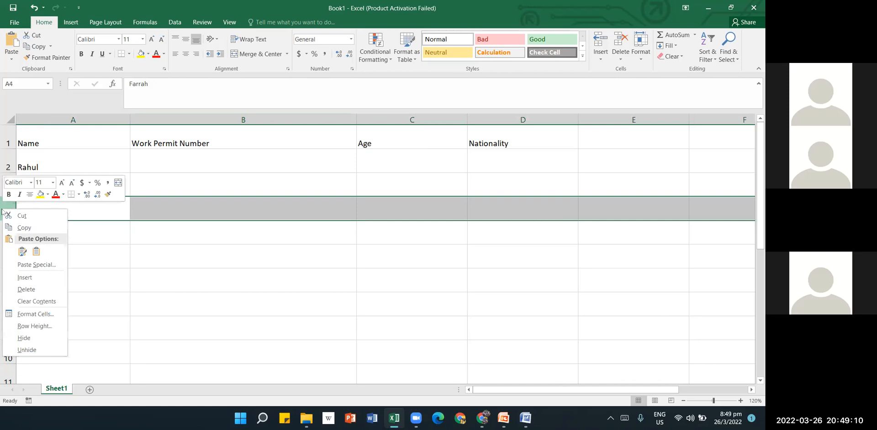
left_click(24, 278)
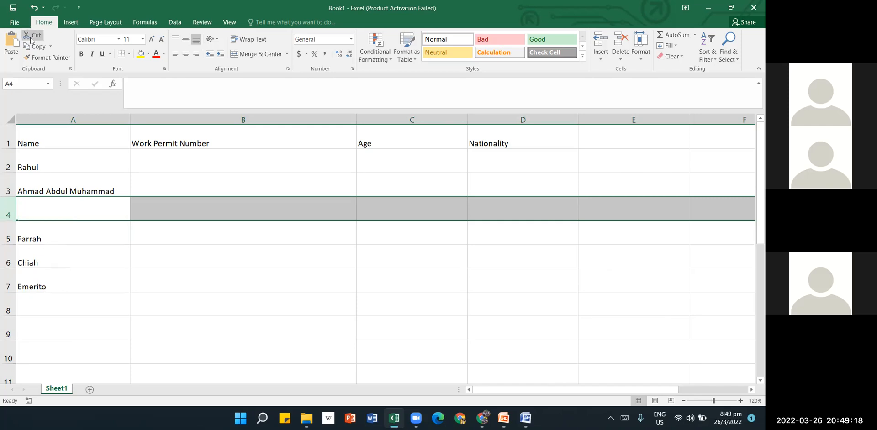
left_click(35, 7)
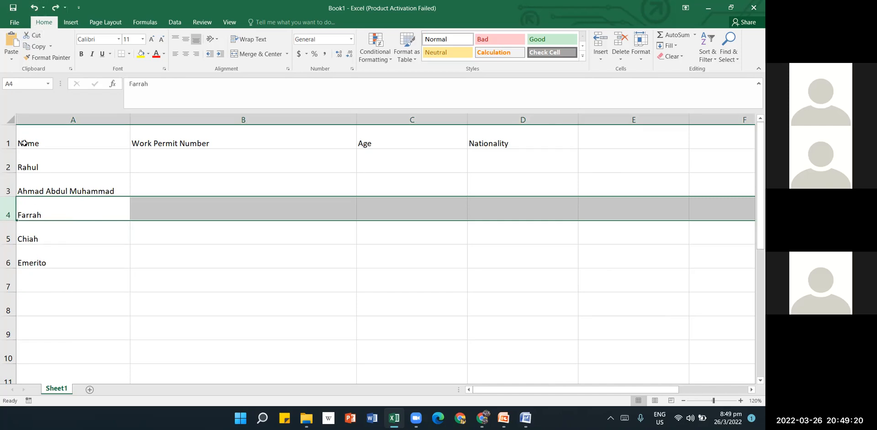
left_click(122, 226)
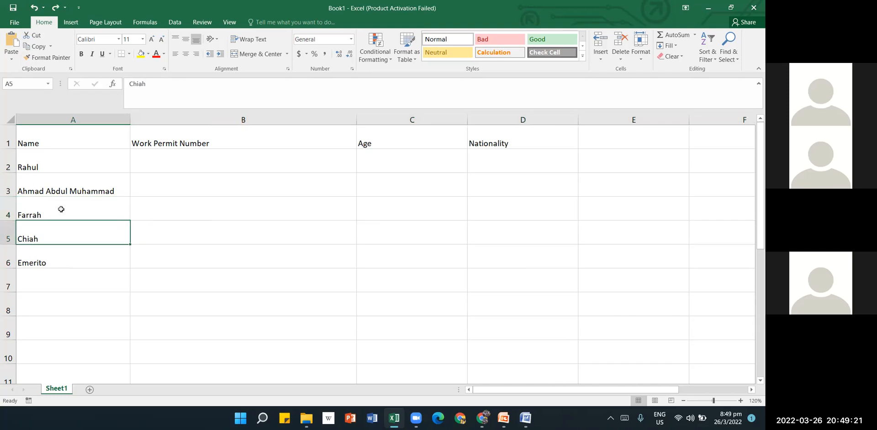
Step: Insert a blank row at row 4, directly below the longest name in the list
left_click(6, 214)
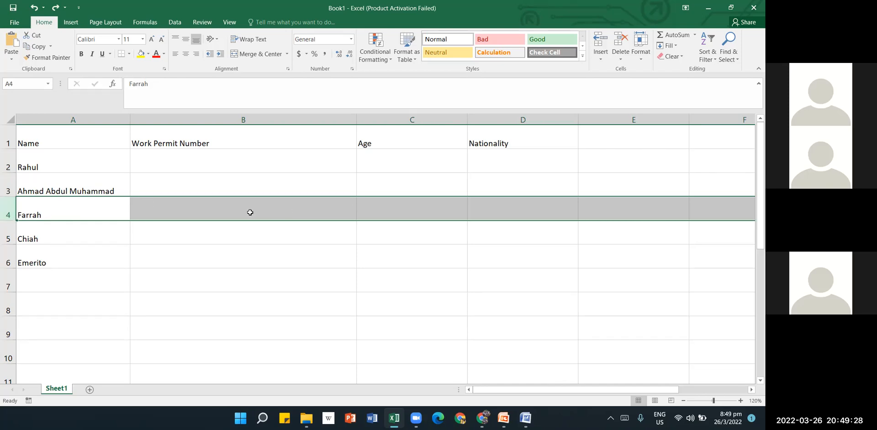
right_click(6, 212)
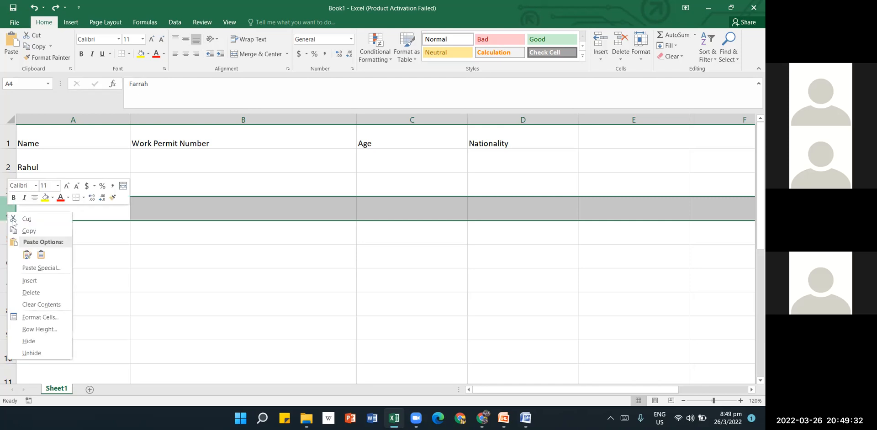
left_click(49, 281)
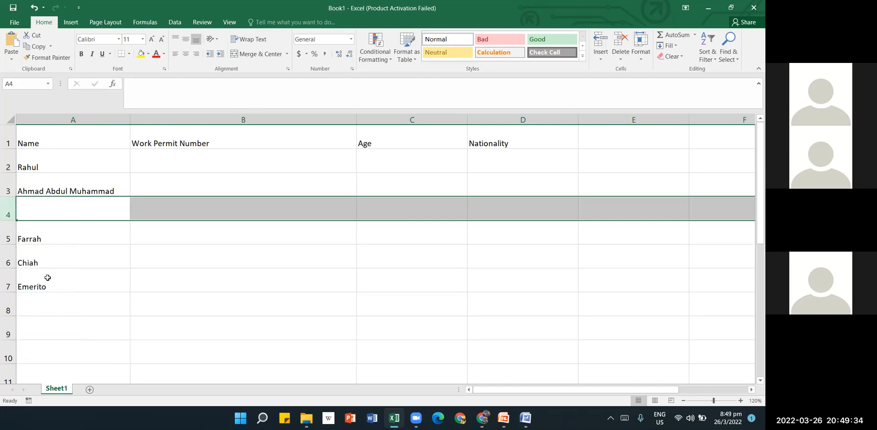
left_click(105, 207)
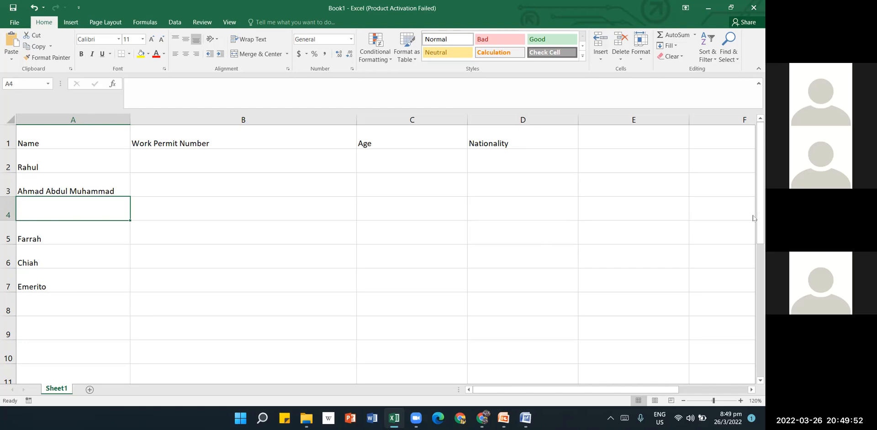
Step: Collapse the expanded formula bar to a single line
left_click_drag(756, 206, 754, 278)
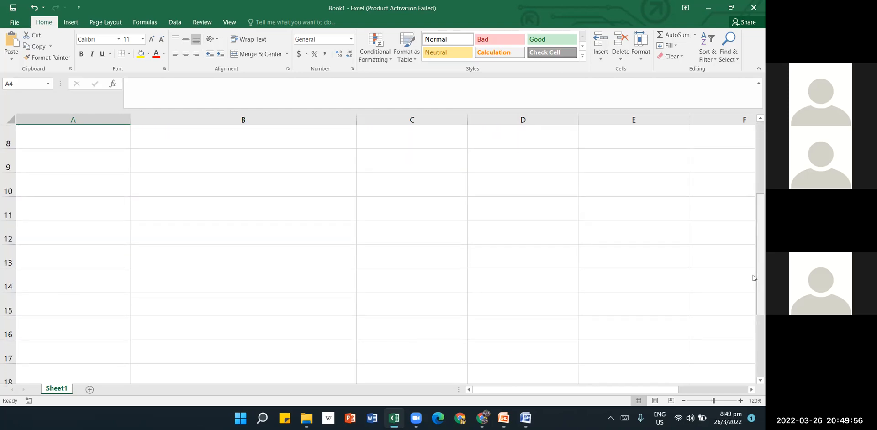
left_click_drag(754, 238, 755, 381)
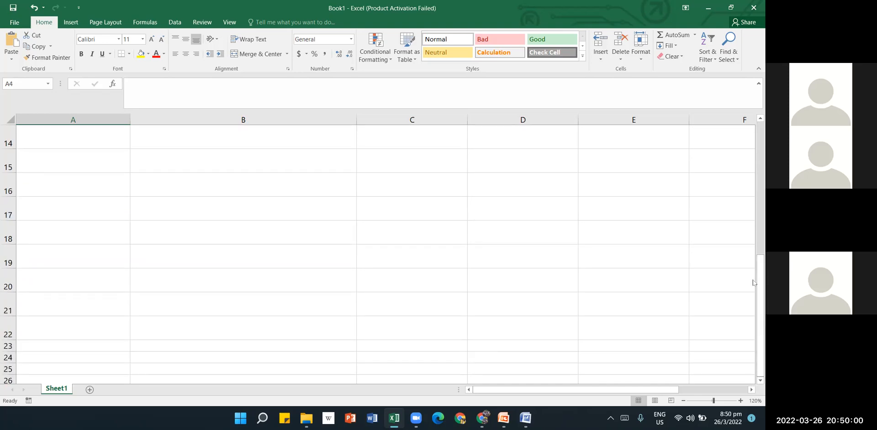
left_click(757, 119)
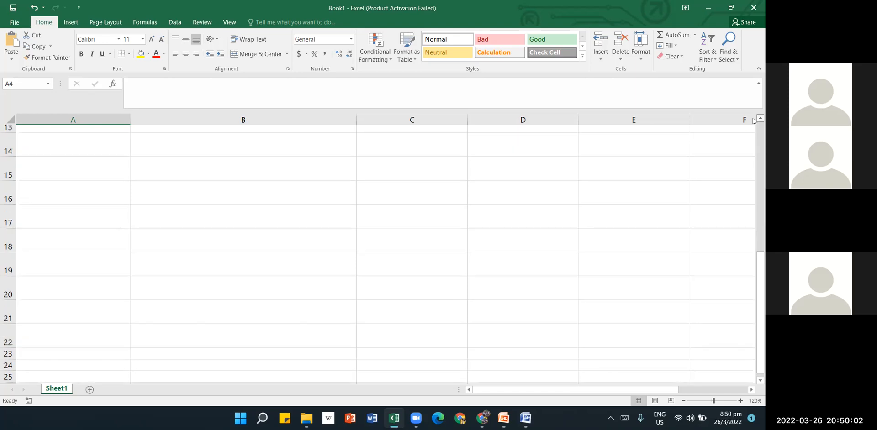
left_click(756, 119)
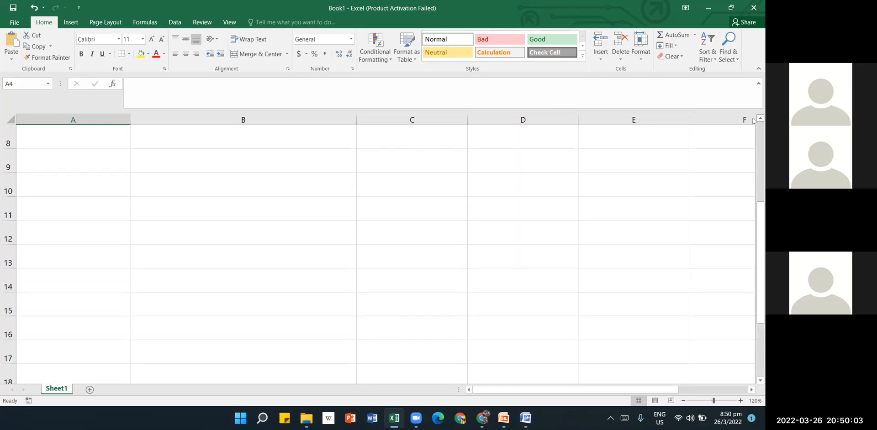
left_click(754, 87)
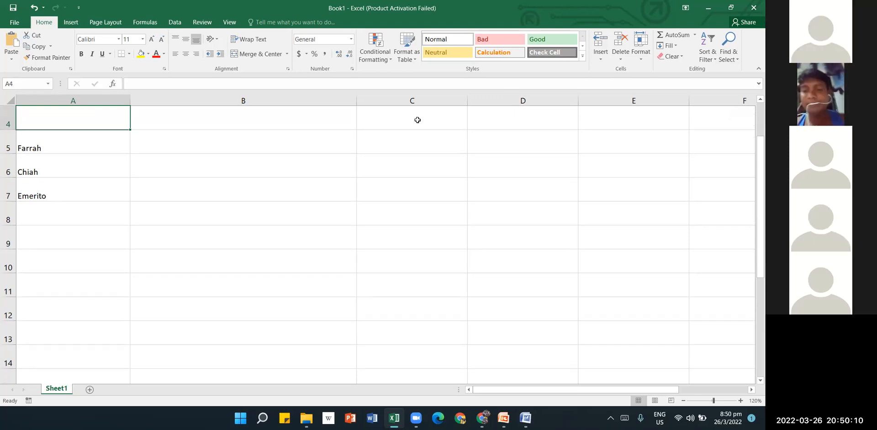
left_click(401, 190)
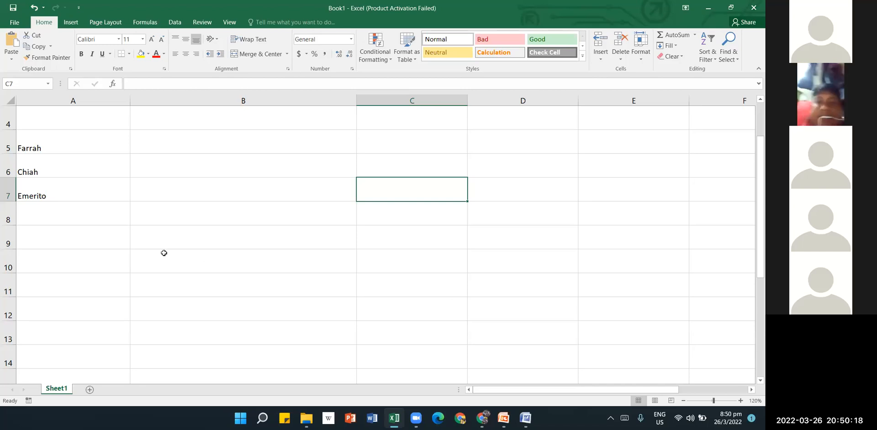
Step: Delete the blank row 4 between the names
left_click(7, 118)
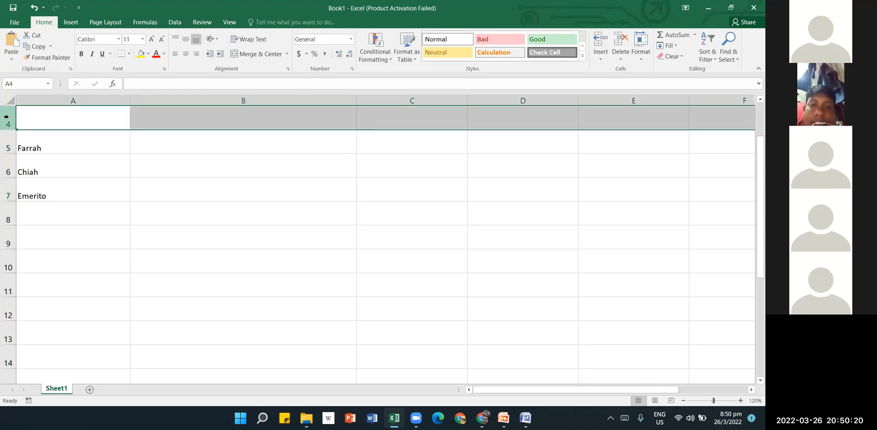
right_click(7, 117)
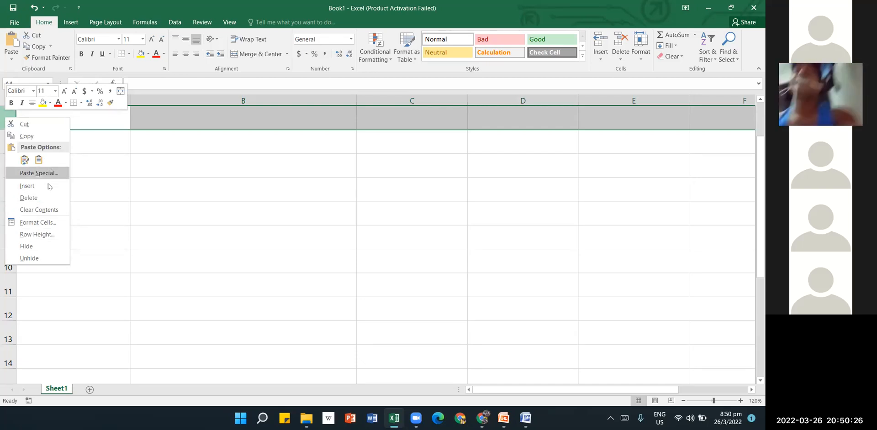
left_click(48, 197)
left_click(202, 252)
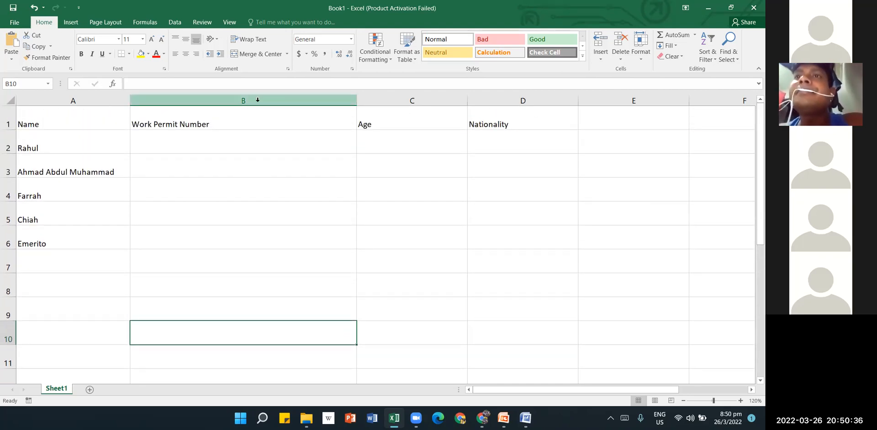
Step: Narrow column B until it just fits the Work Permit Number heading, and hide that column
left_click_drag(357, 97, 230, 102)
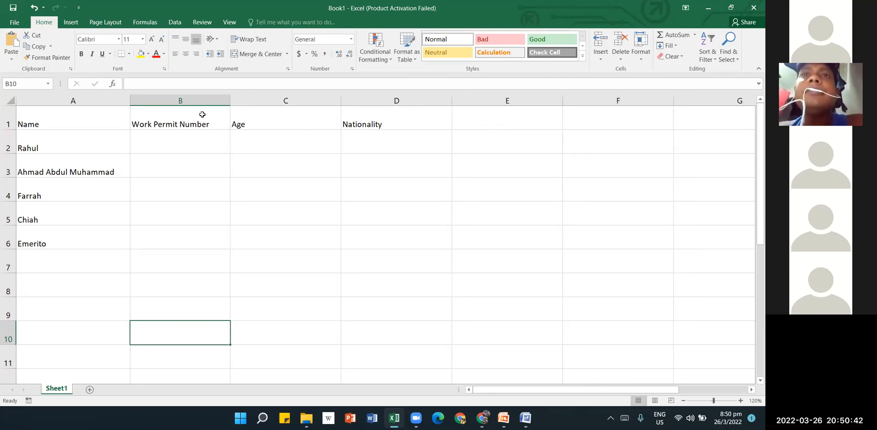
left_click(180, 101)
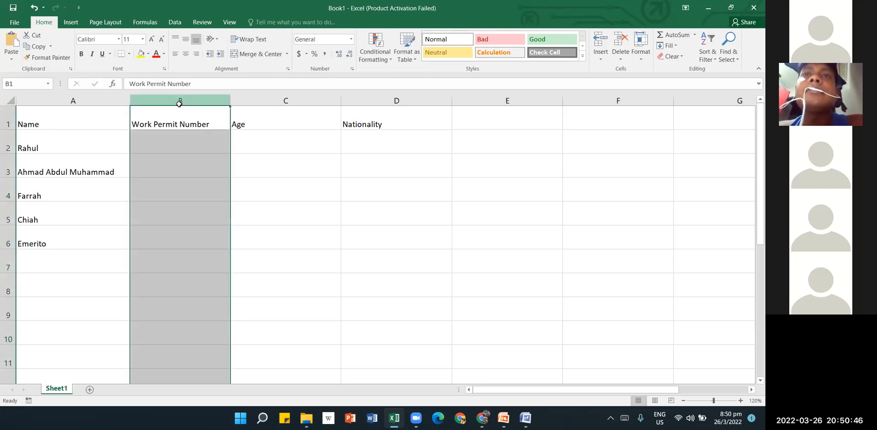
right_click(180, 101)
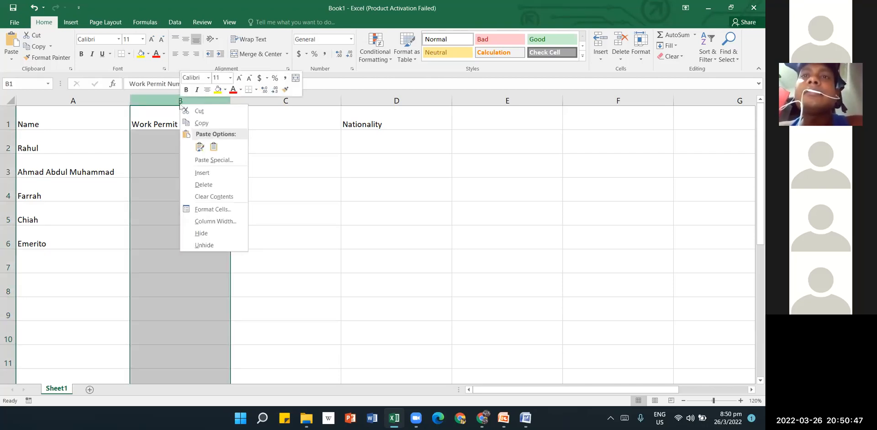
left_click(238, 235)
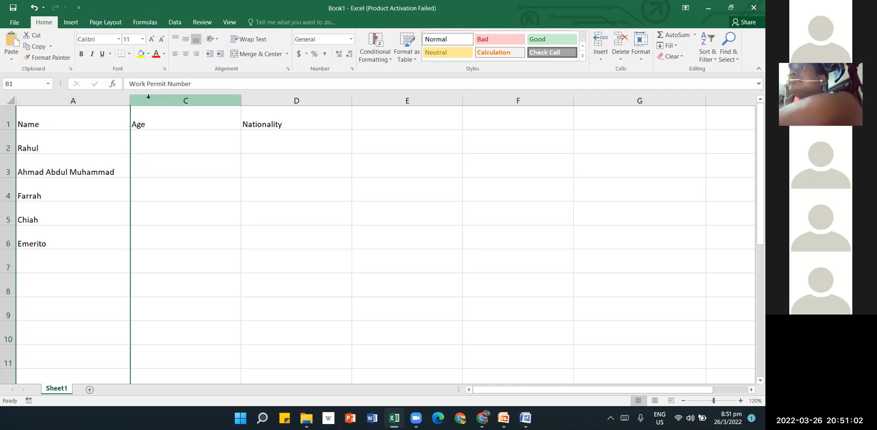
Step: Unhide the Work Permit Number column between columns A and C
left_click_drag(104, 97, 148, 97)
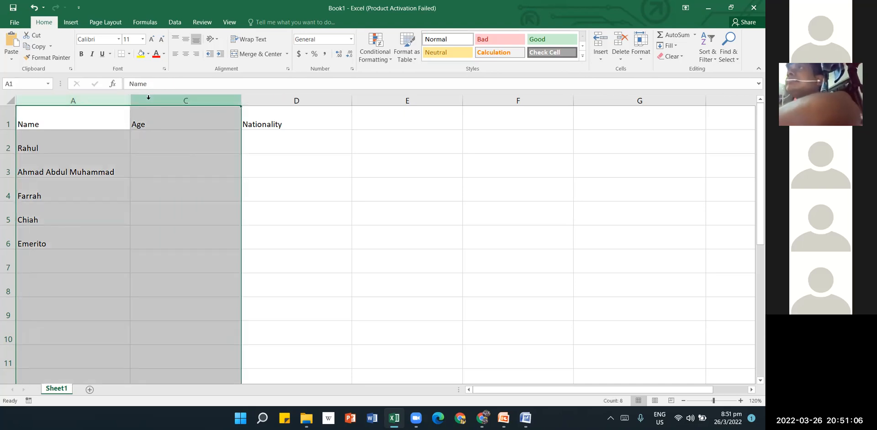
left_click(148, 97)
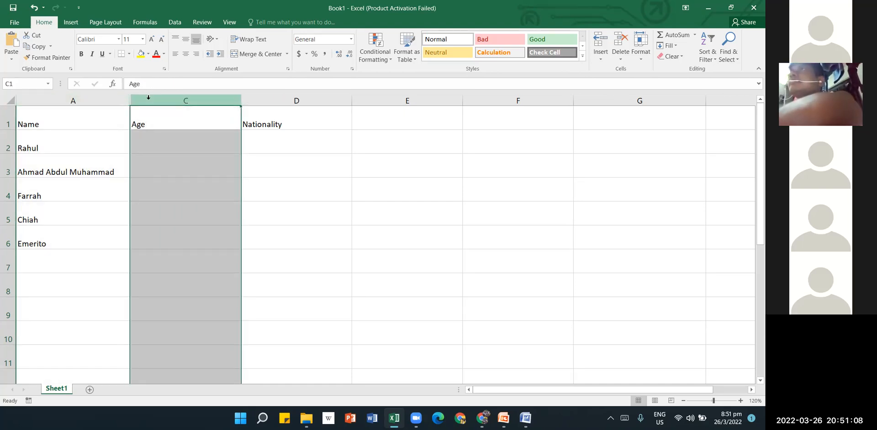
left_click_drag(118, 98, 192, 98)
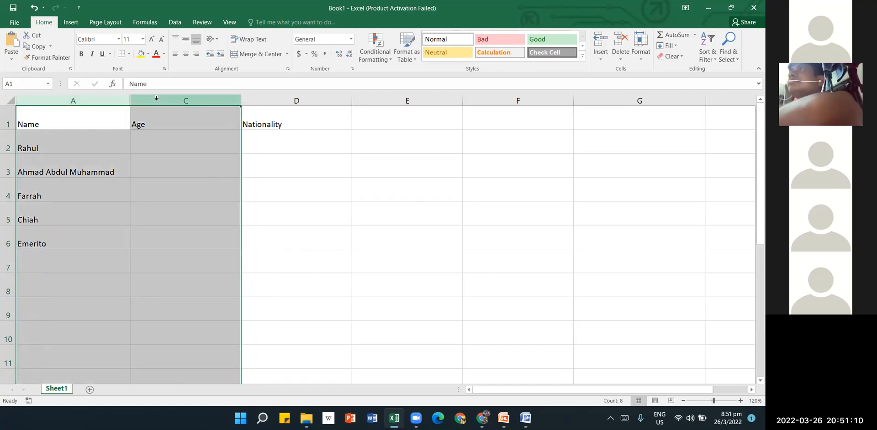
right_click(157, 102)
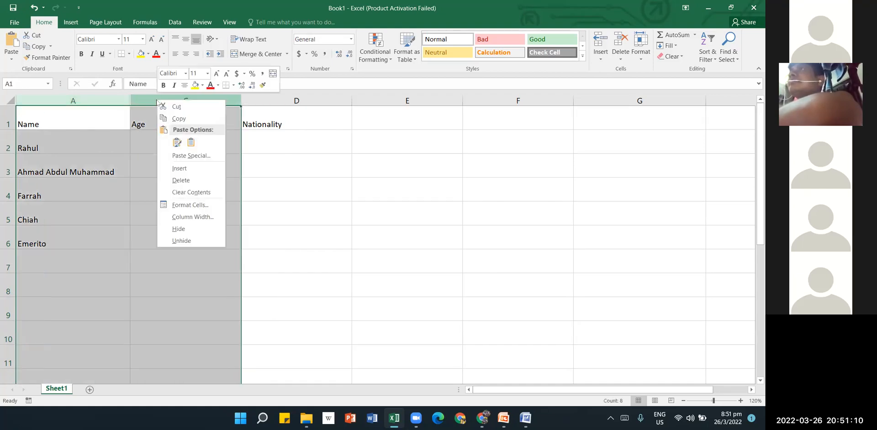
left_click(191, 240)
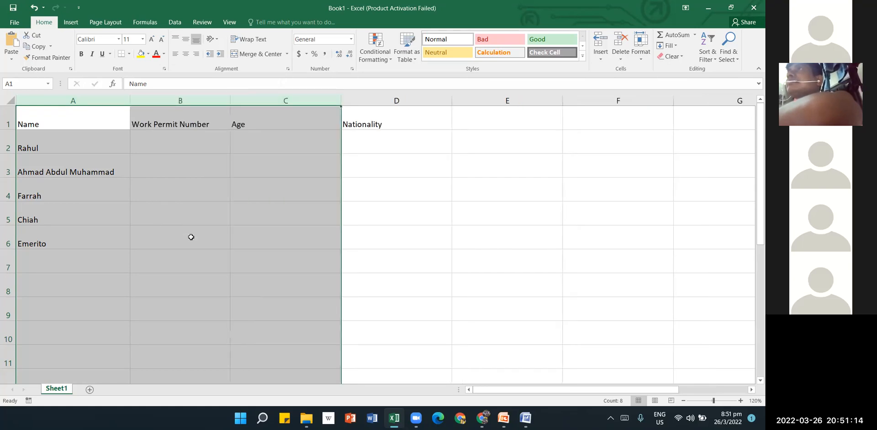
left_click(191, 237)
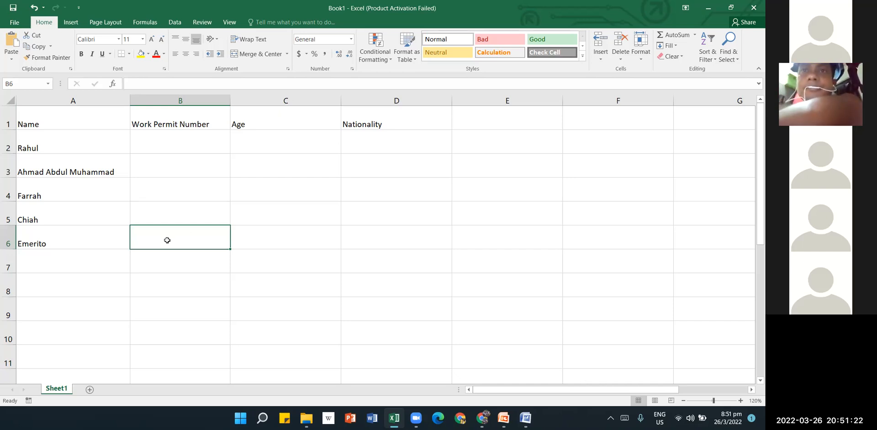
Step: Hide rows 5 and 6, which hold the last two names
left_click(6, 217)
left_click_drag(6, 217, 6, 238)
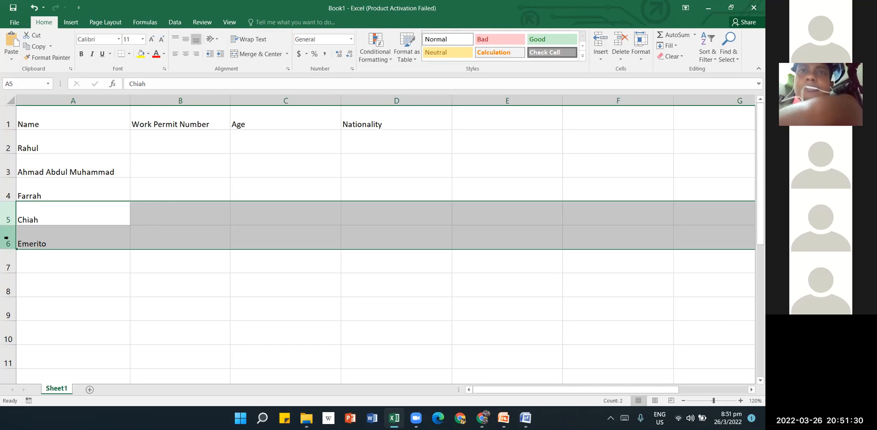
right_click(6, 237)
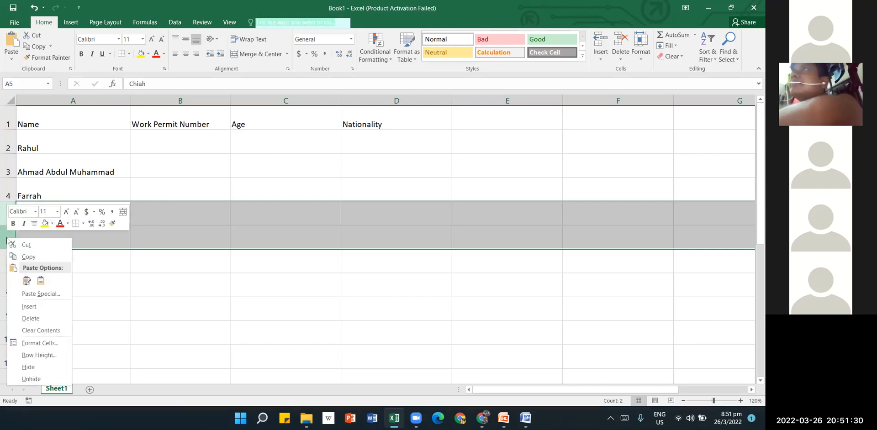
left_click(44, 369)
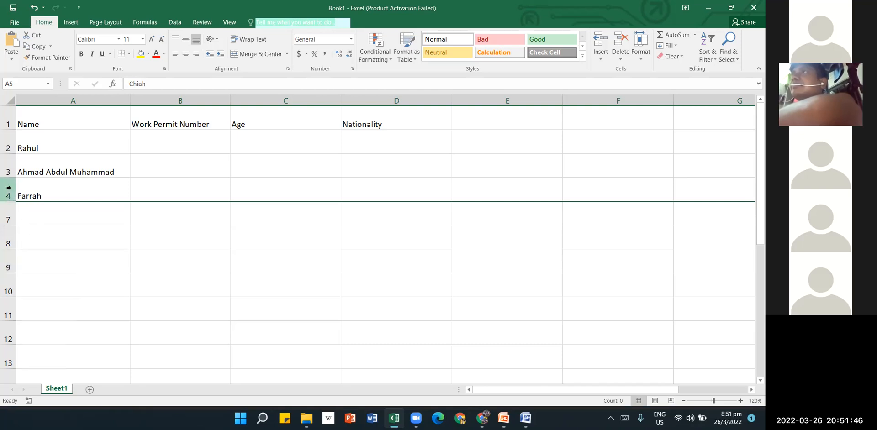
Step: Unhide rows 5 and 6 between rows 4 and 7
left_click_drag(7, 187, 6, 216)
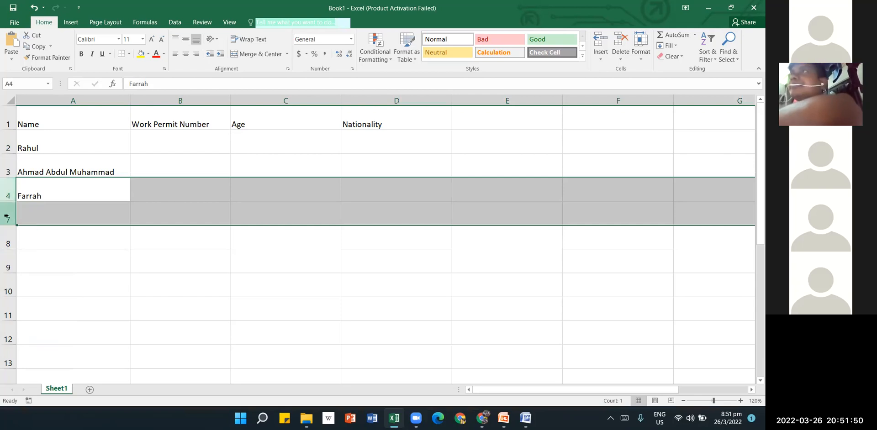
right_click(6, 217)
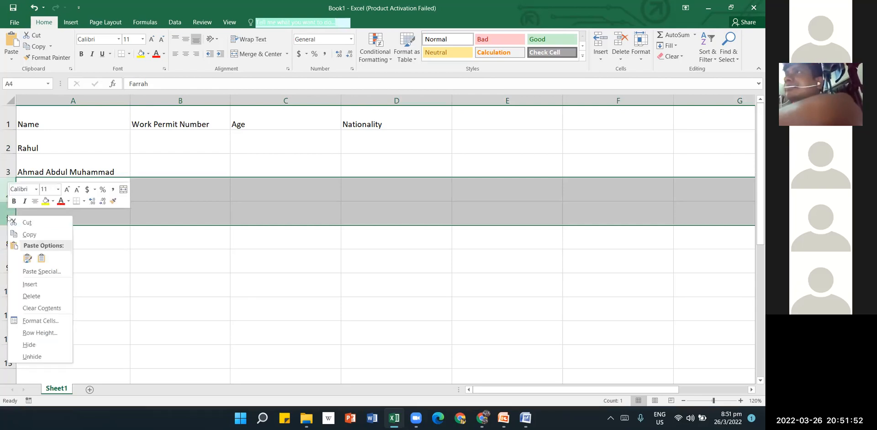
left_click(32, 356)
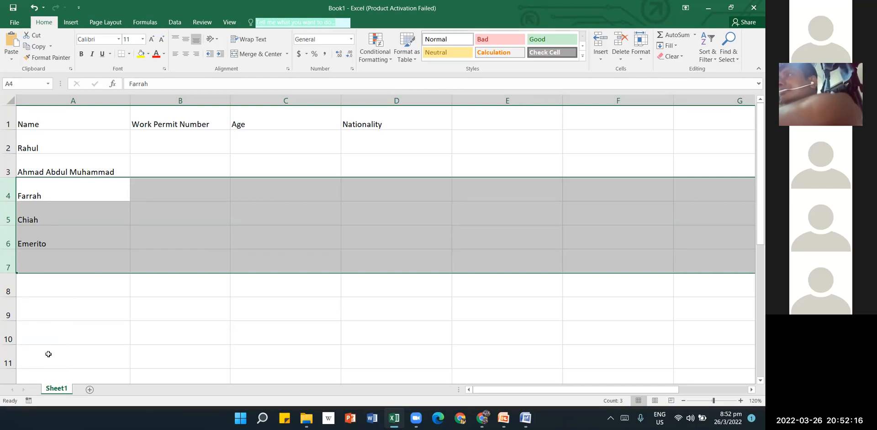
left_click(176, 341)
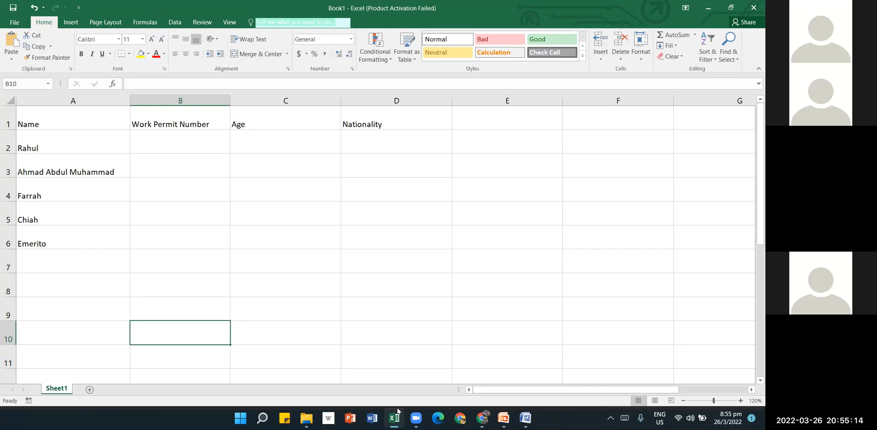
mouse_move(415, 414)
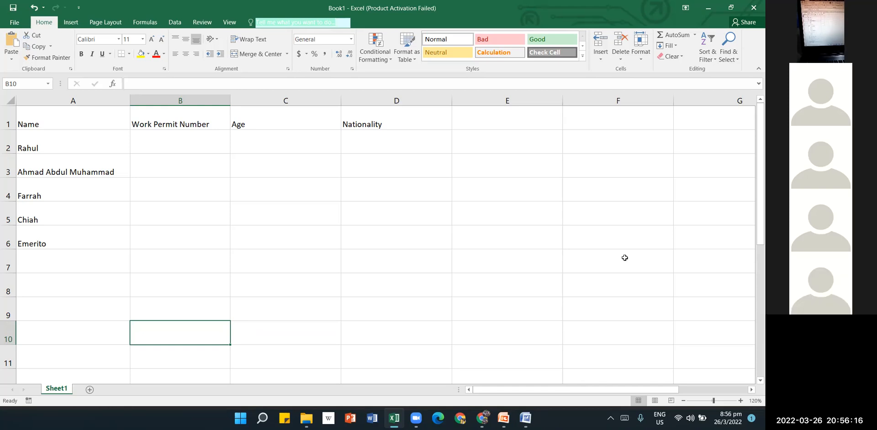
left_click(611, 331)
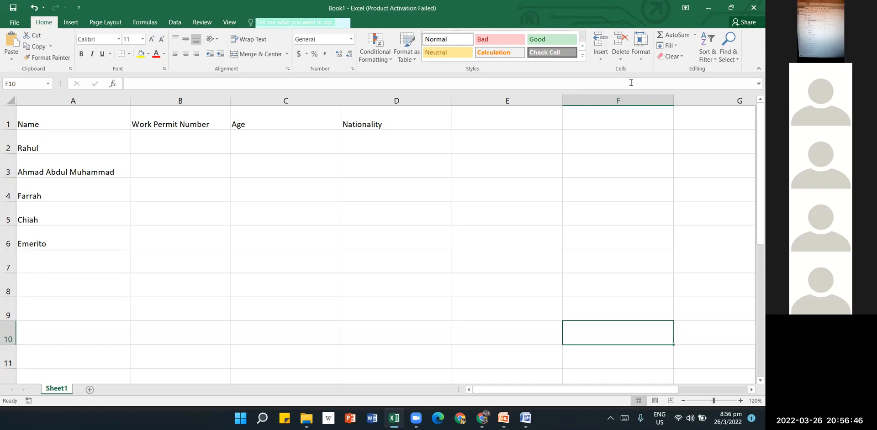
left_click(289, 413)
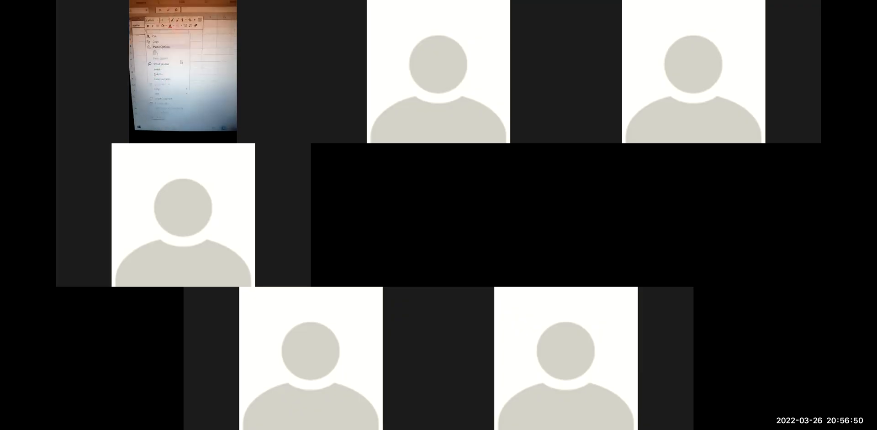
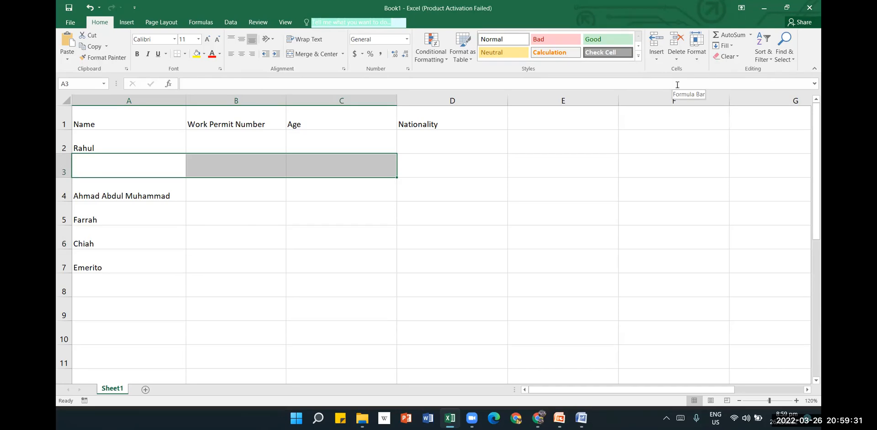
Step: Insert a blank sheet row at row 4, directly above the second name in the table
left_click(593, 181)
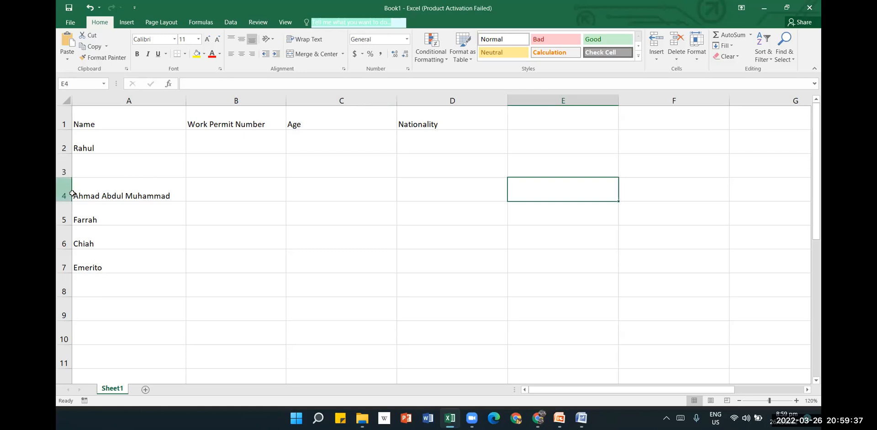
left_click_drag(103, 188, 253, 194)
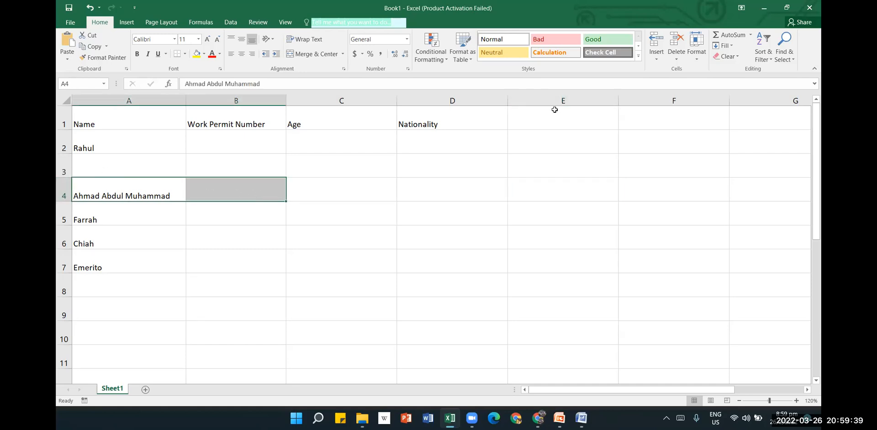
left_click(658, 61)
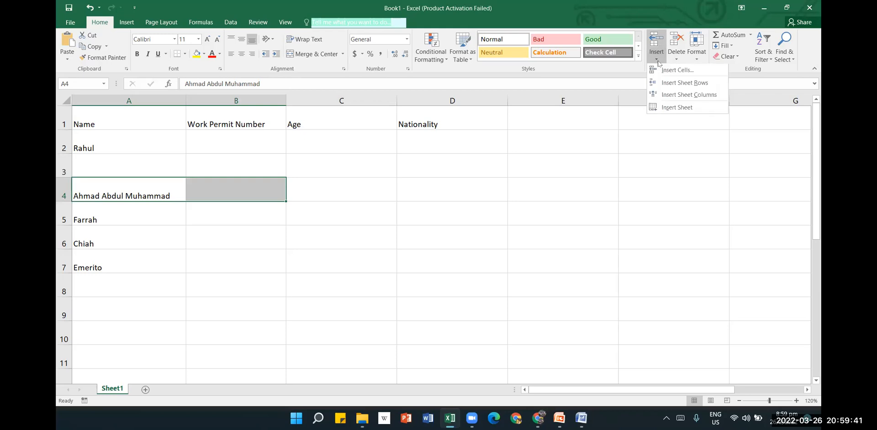
left_click(673, 84)
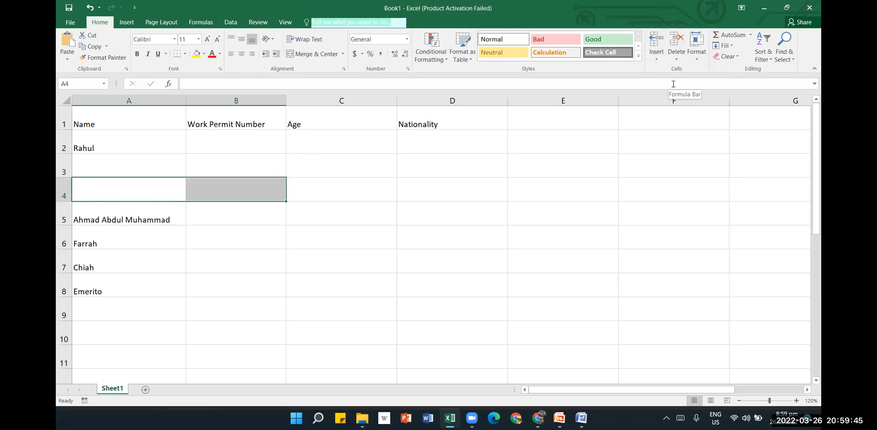
Step: Insert a blank sheet column between the Name and Work Permit Number columns
left_click(236, 100)
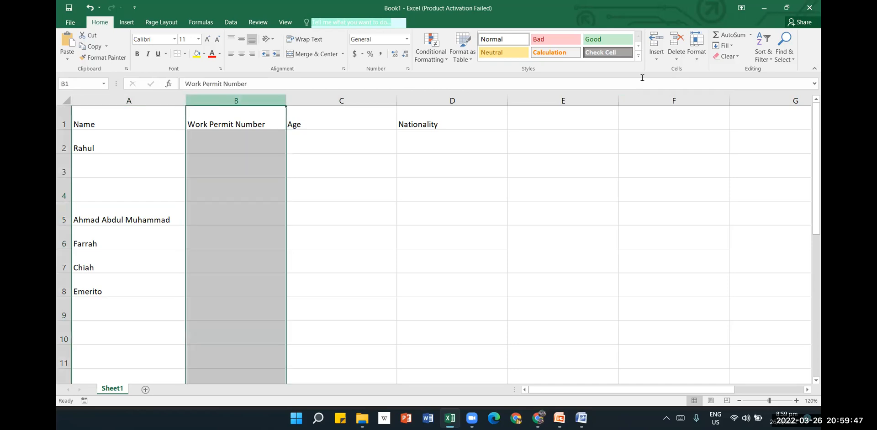
left_click(662, 60)
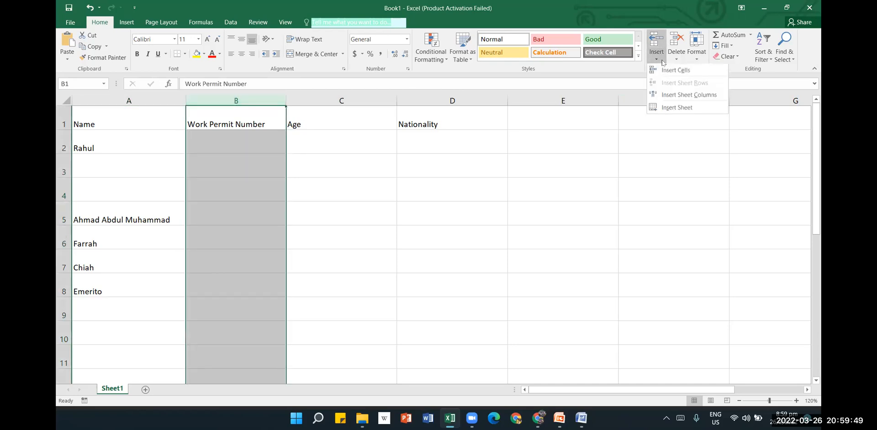
left_click(687, 96)
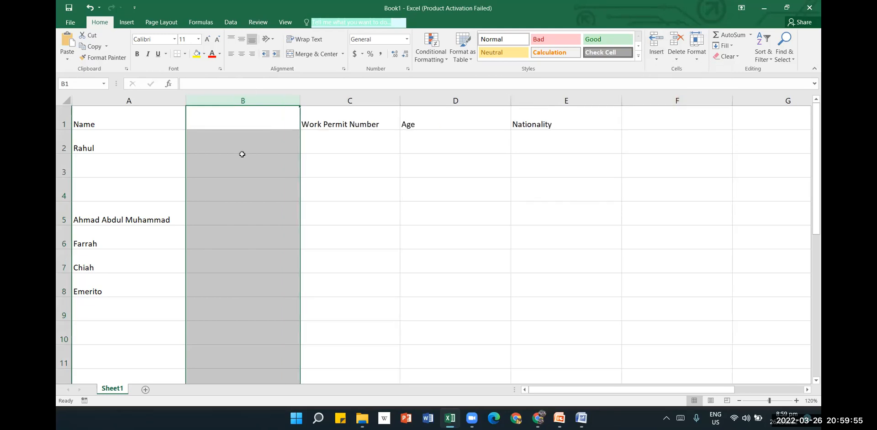
Step: Insert blank cells at B5:C5 with the Shift cells down option
left_click_drag(222, 224, 350, 221)
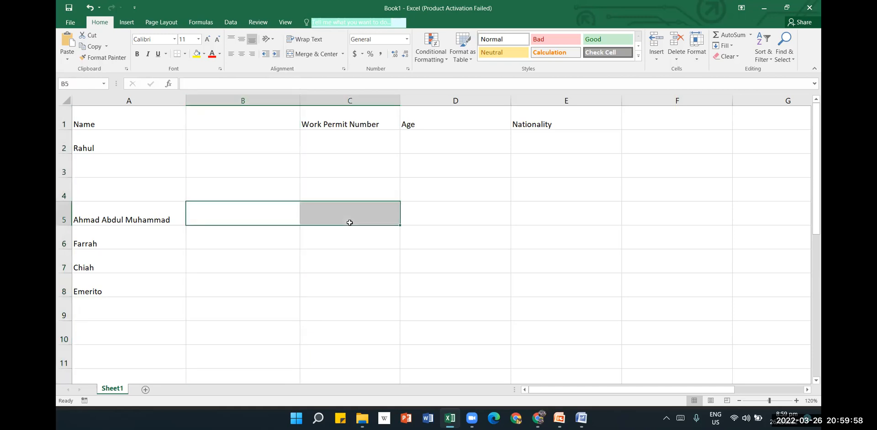
left_click(656, 56)
left_click(670, 71)
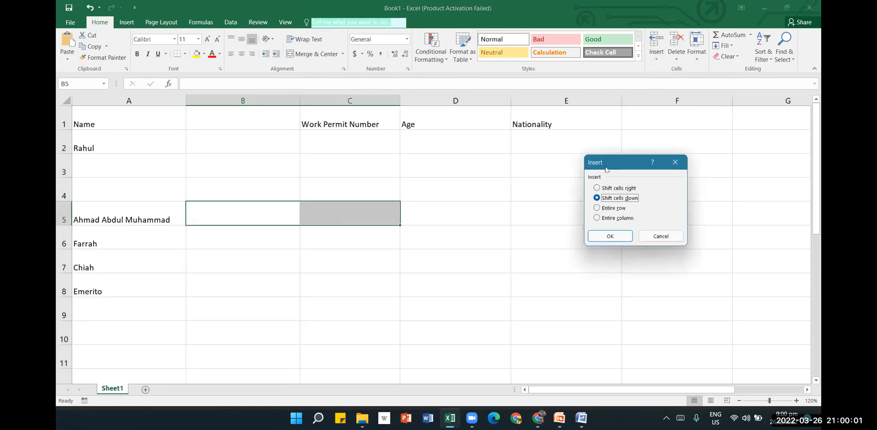
left_click(610, 234)
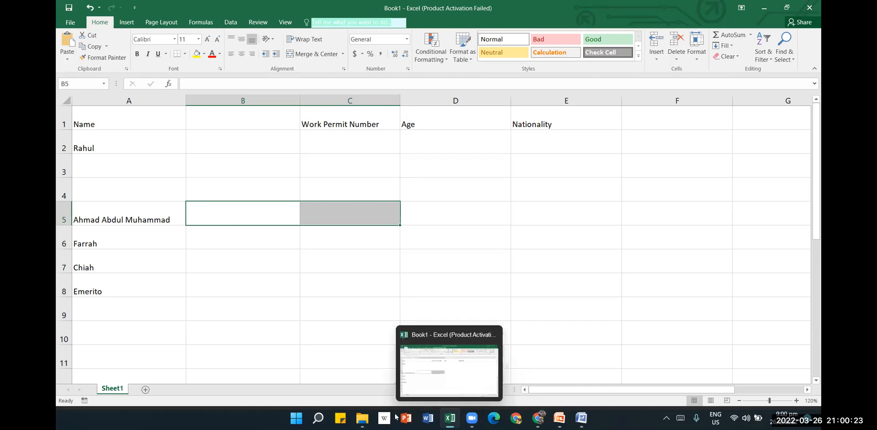
Step: Switch to File Explorer, open the Lesson 1 workbook from the 1. Lesson 1 folder to check it, and close it
mouse_move(365, 416)
left_click(365, 400)
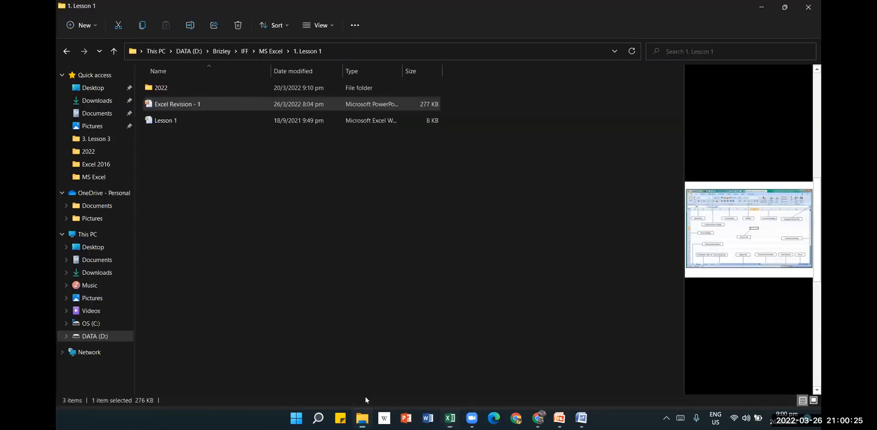
double_click(169, 125)
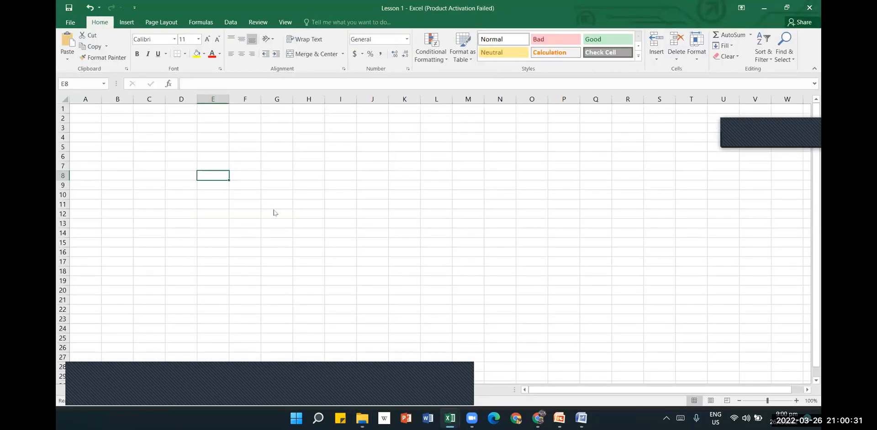
left_click(274, 212)
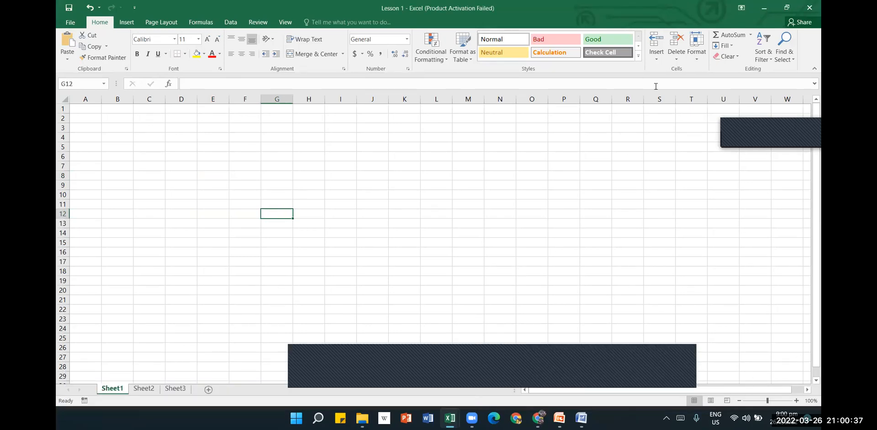
left_click(810, 6)
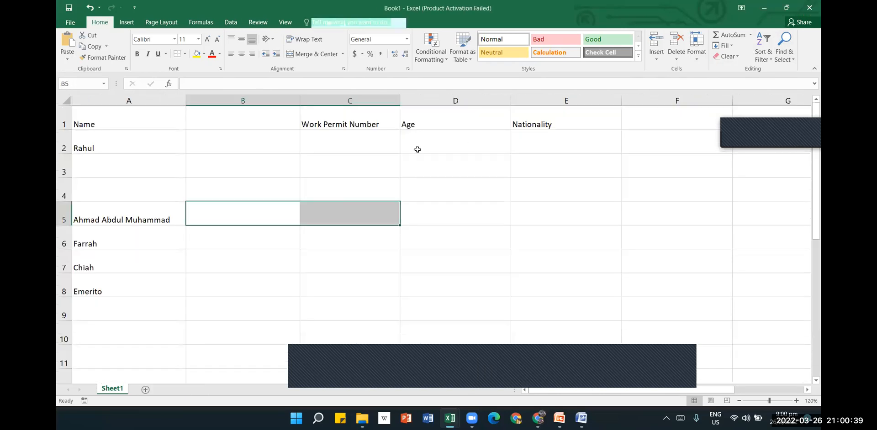
Step: Delete the blank column B between the Name and Work Permit Number columns
left_click(330, 191)
left_click(243, 100)
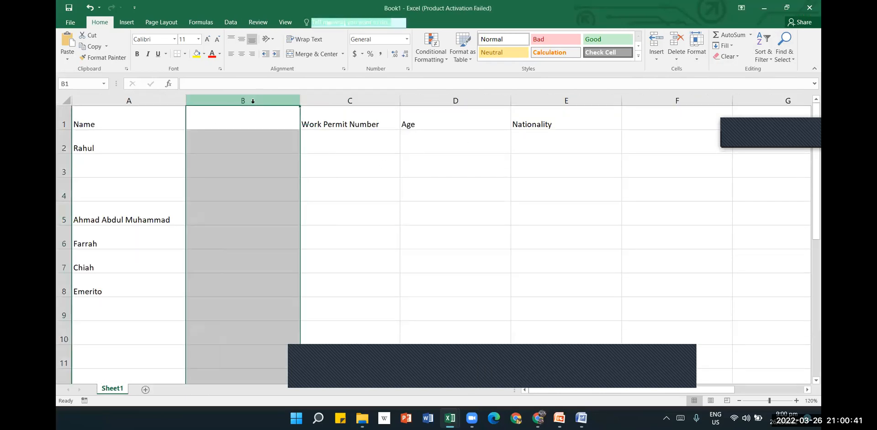
right_click(252, 102)
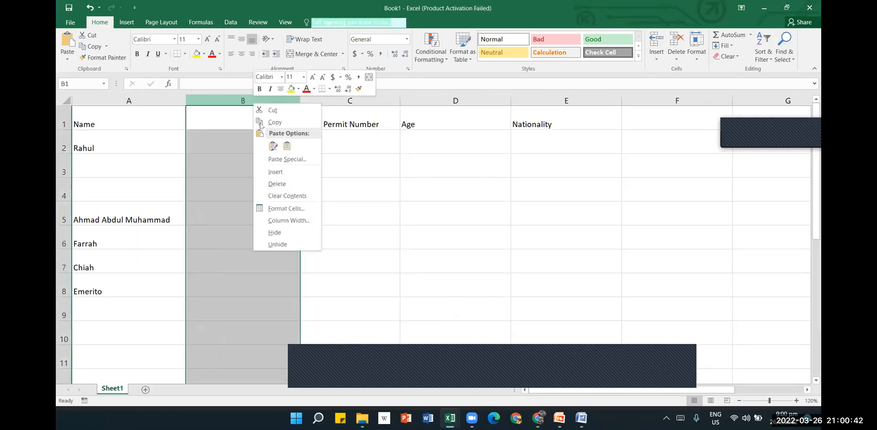
left_click(281, 184)
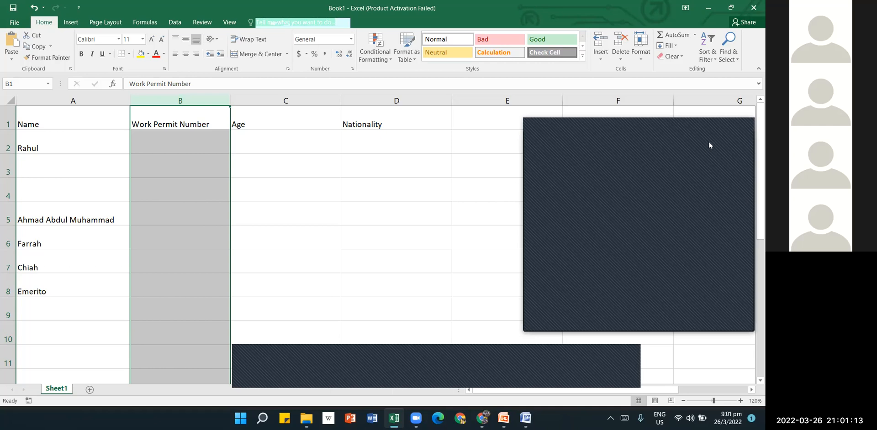
Step: Delete the two blank rows 3 and 4 between the first and second names
left_click(529, 124)
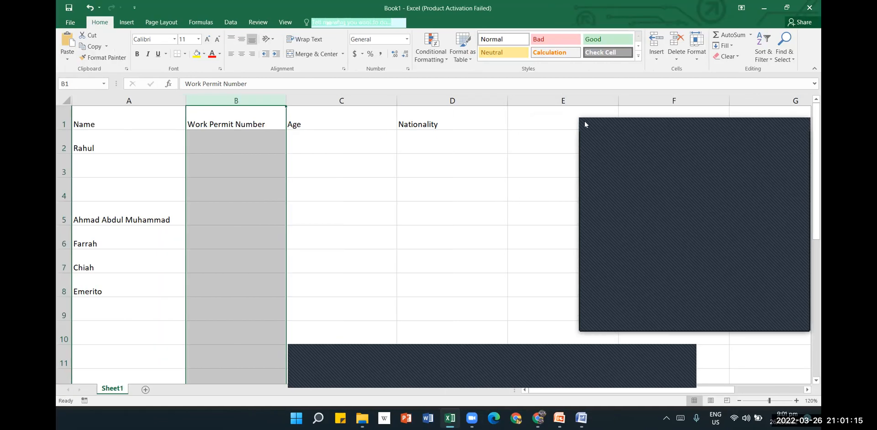
left_click(286, 212)
left_click_drag(65, 172, 65, 194)
left_click(64, 194)
right_click(65, 194)
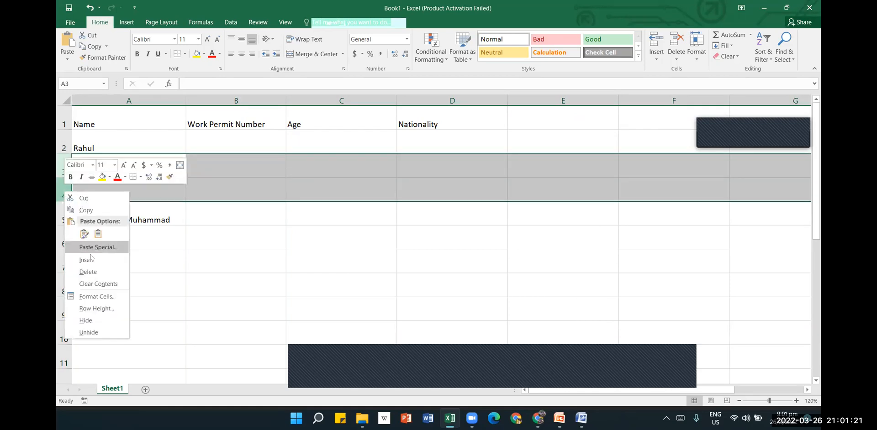
left_click(99, 272)
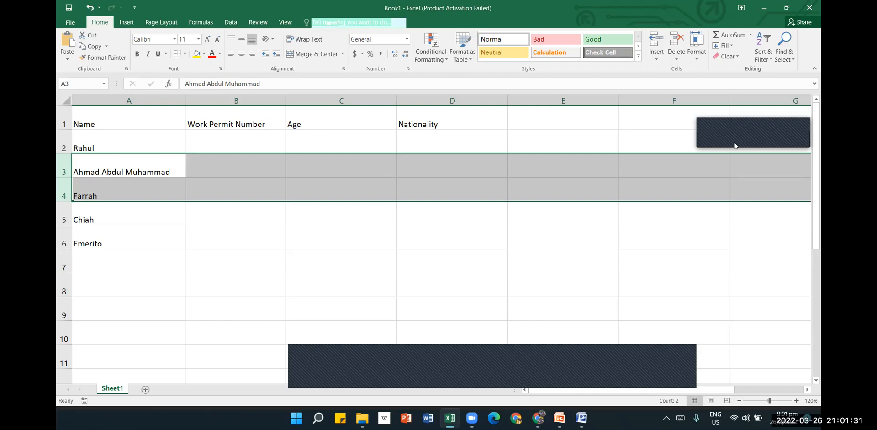
left_click(688, 275)
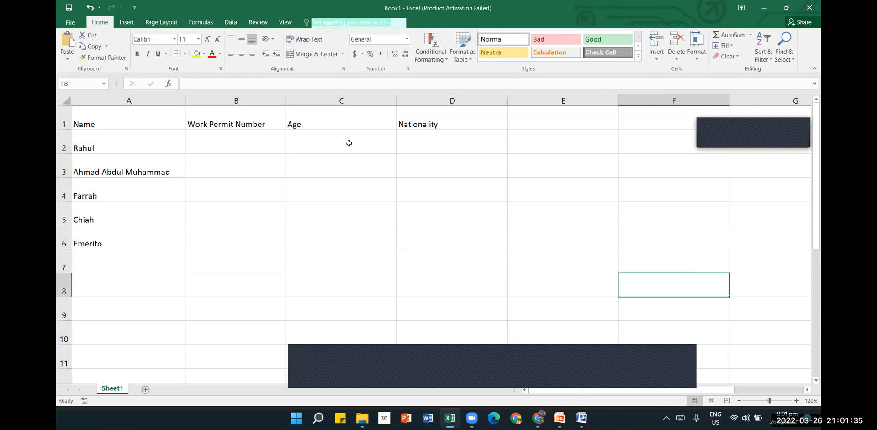
left_click(298, 160)
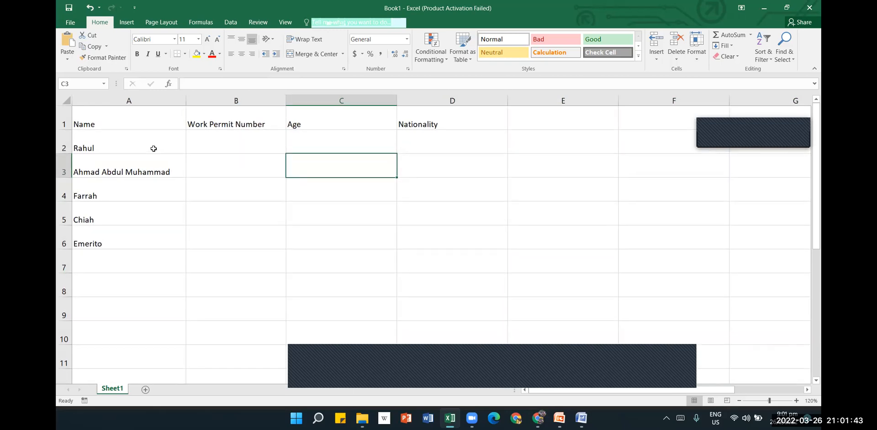
left_click_drag(149, 118, 438, 238)
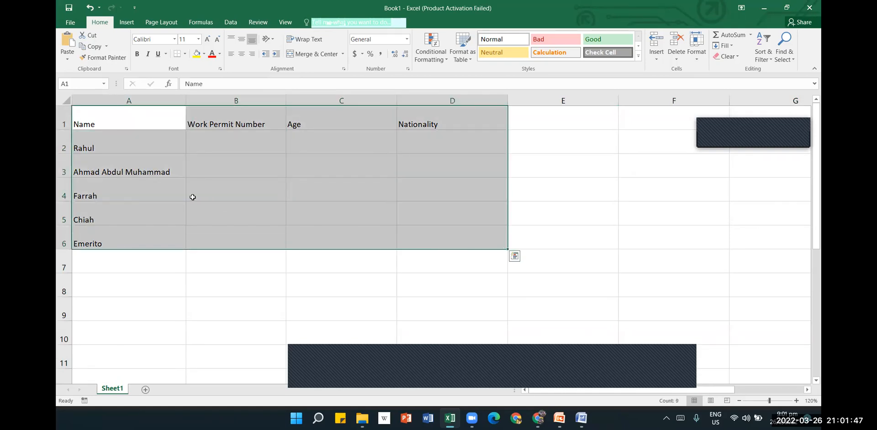
left_click_drag(179, 295, 139, 121)
left_click(138, 122)
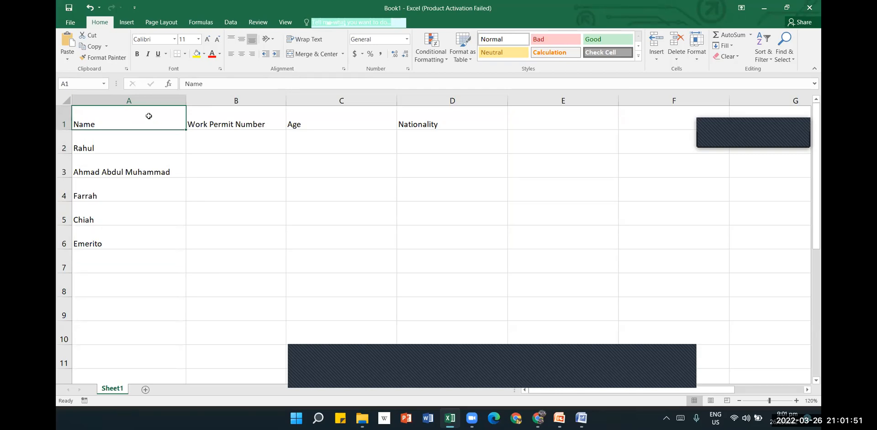
Step: Cut the whole table in A1:D6 and paste it with its first cell at A9
left_click_drag(145, 129, 405, 244)
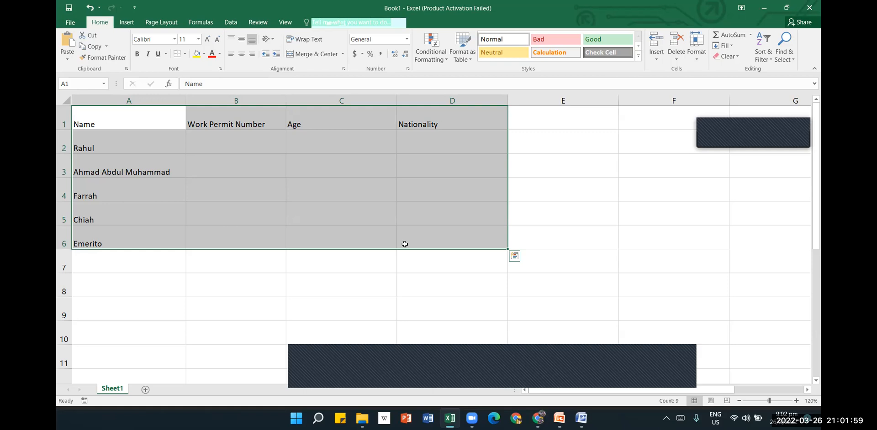
right_click(405, 247)
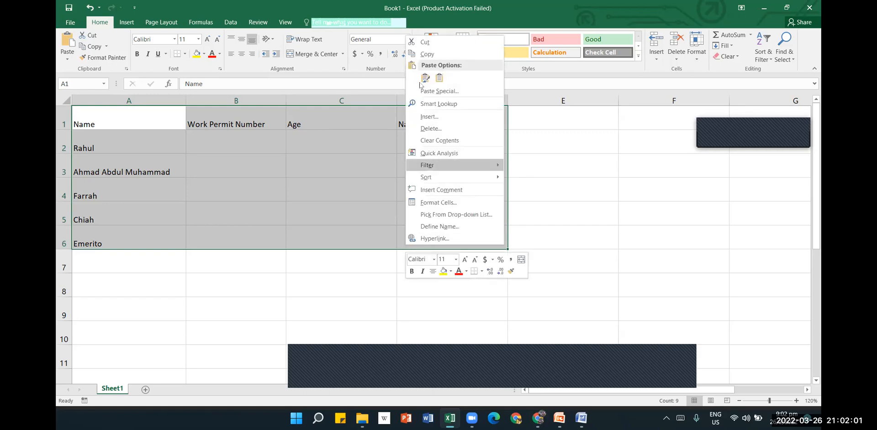
left_click(444, 45)
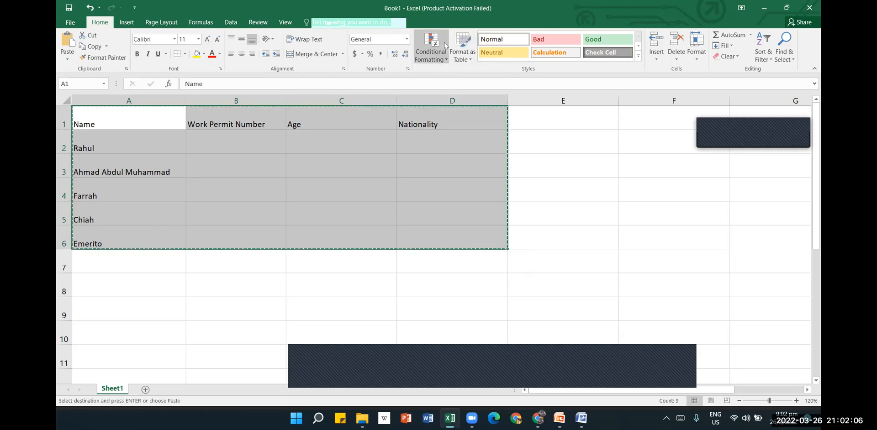
left_click(119, 311)
right_click(119, 312)
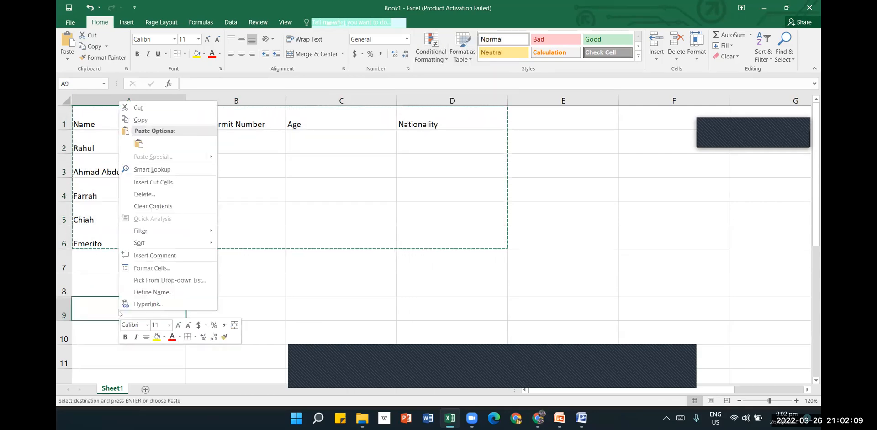
left_click(138, 143)
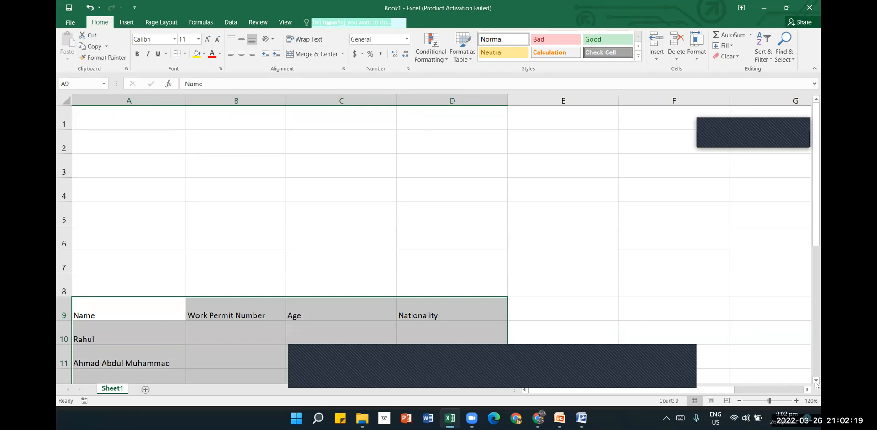
scroll(816, 385, "down", 3)
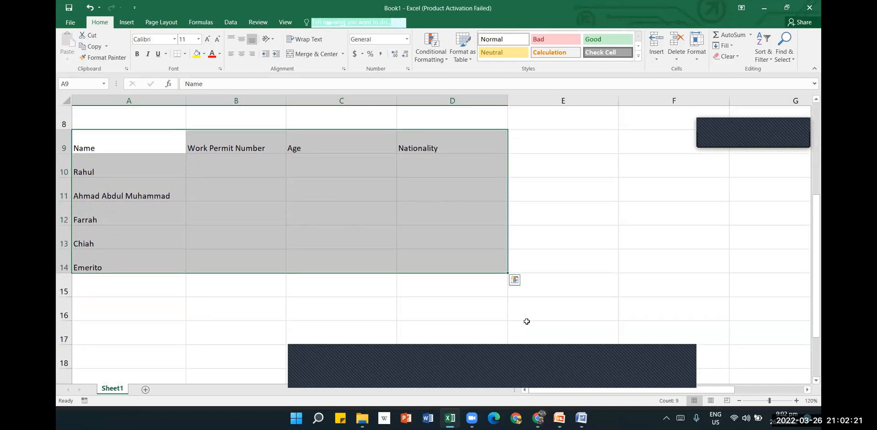
left_click(527, 321)
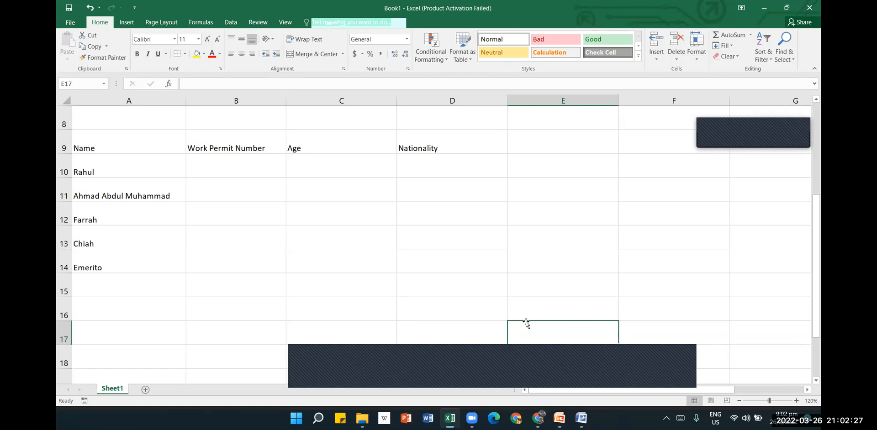
Step: Cut the whole table in A9:D14 and paste it with its first cell at A1
left_click(128, 142)
left_click_drag(128, 142, 429, 253)
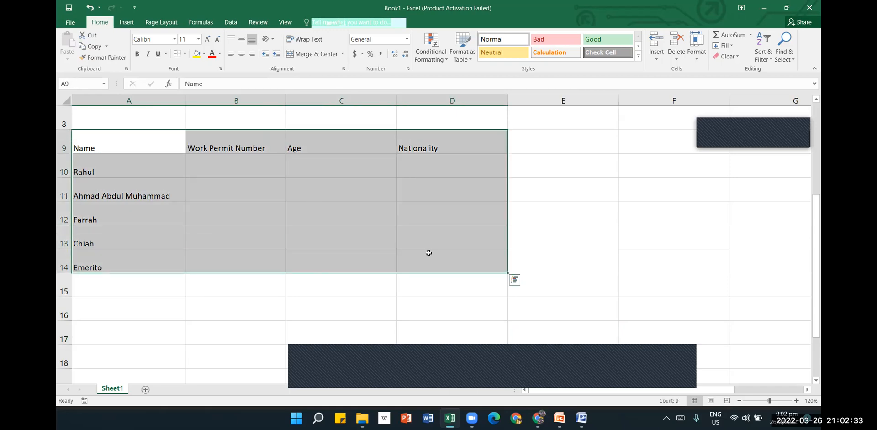
left_click(237, 310)
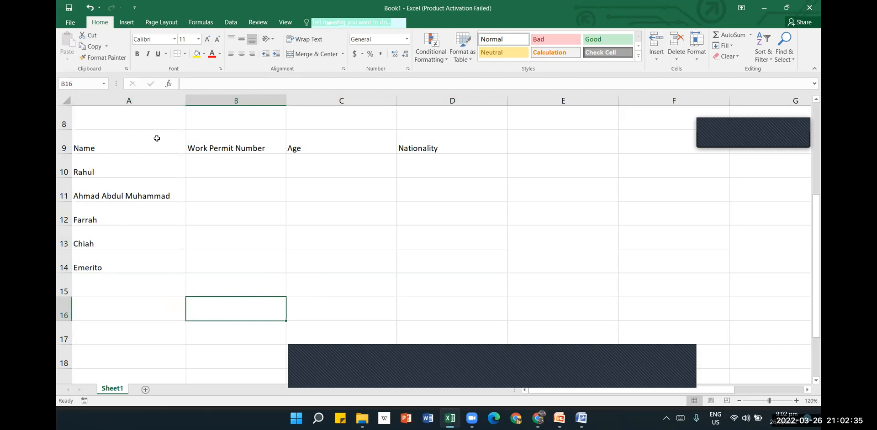
left_click(157, 138)
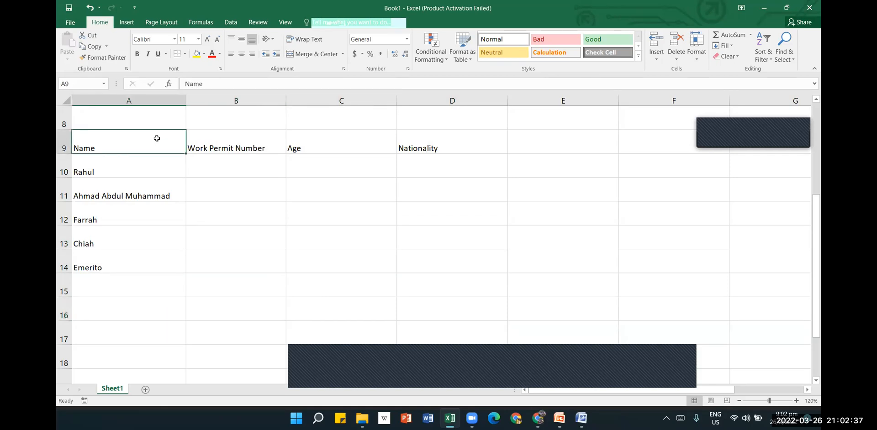
left_click_drag(157, 139, 434, 262)
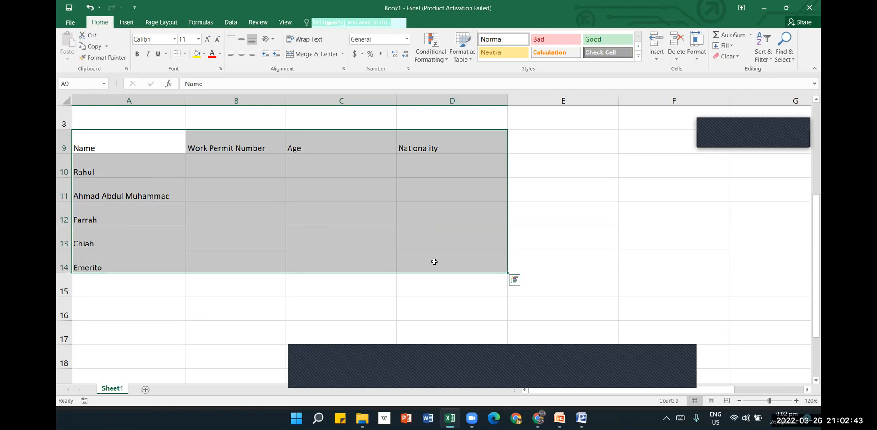
right_click(434, 262)
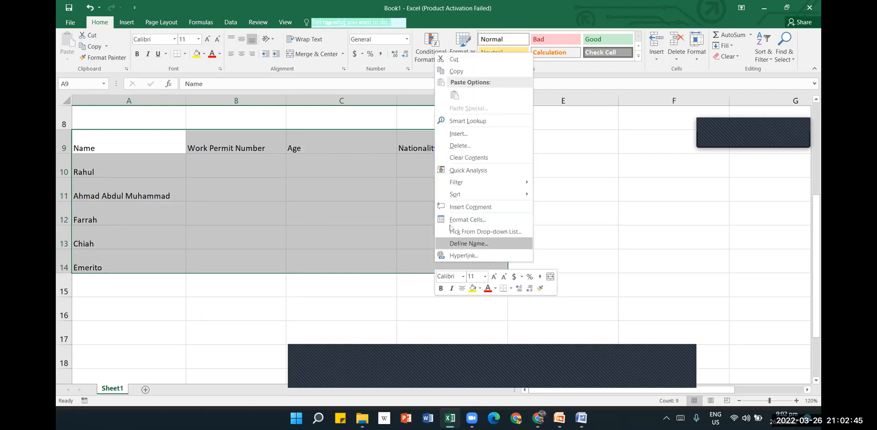
left_click(473, 64)
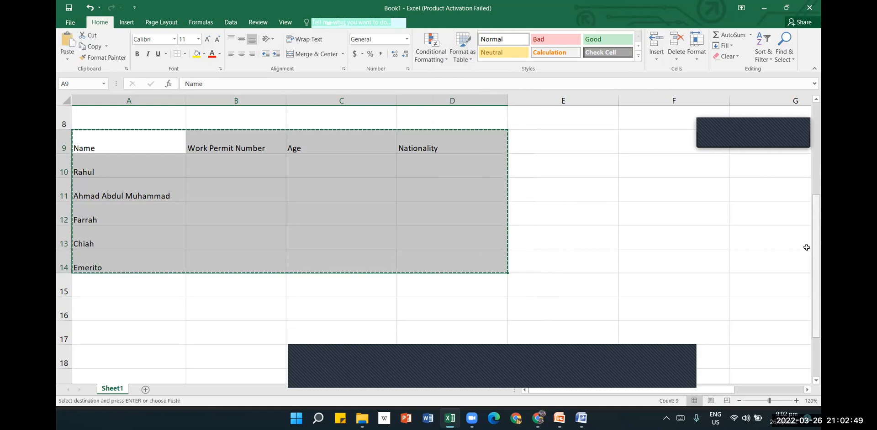
left_click(810, 204)
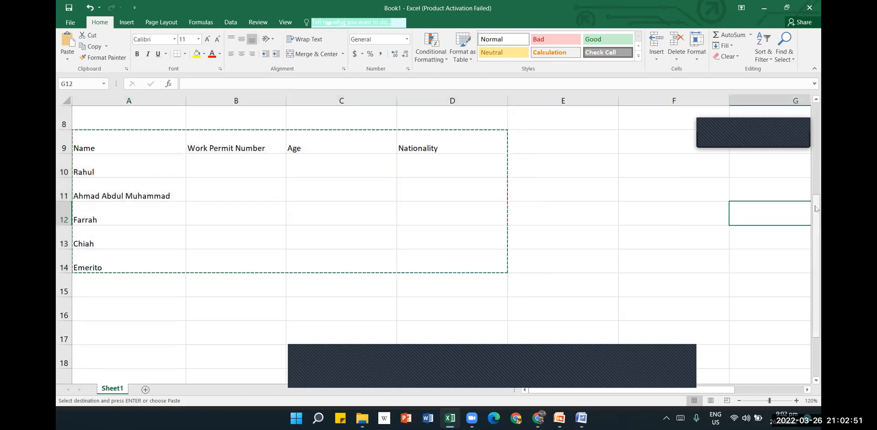
left_click_drag(817, 206, 816, 114)
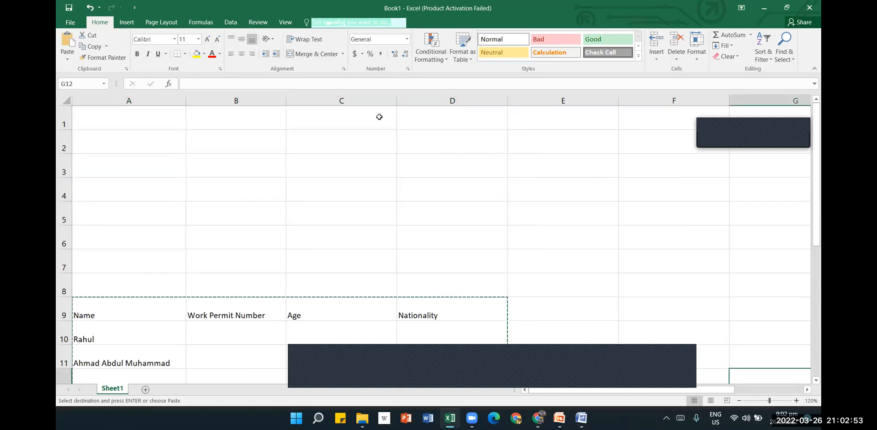
left_click(124, 111)
right_click(124, 112)
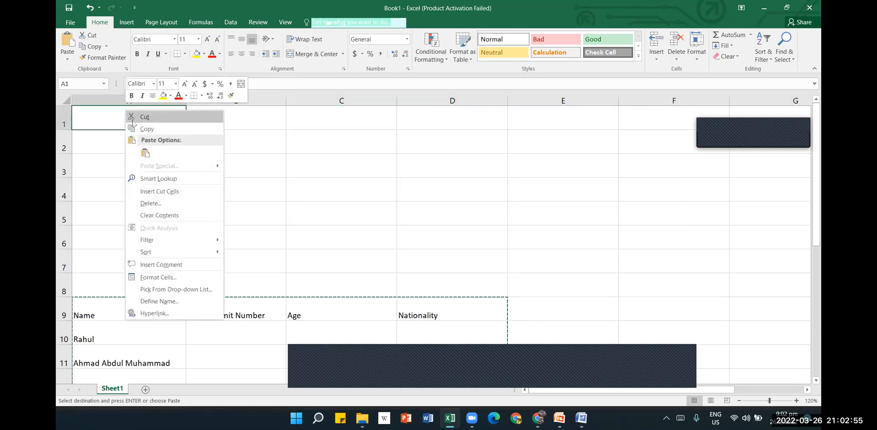
left_click(154, 156)
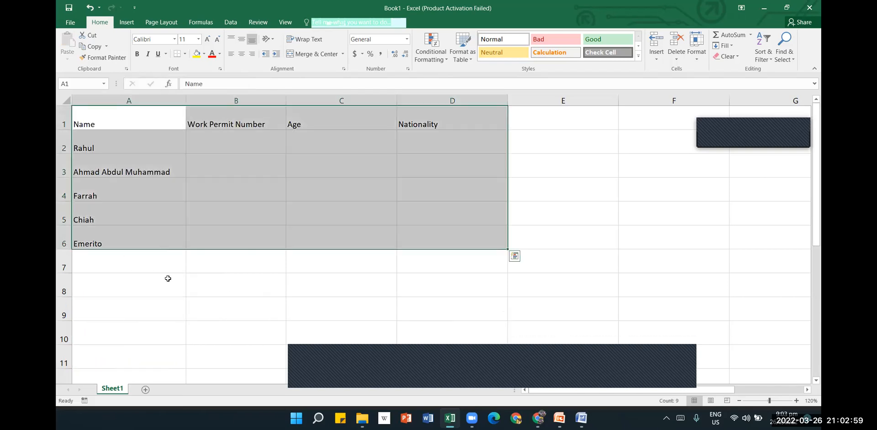
left_click(168, 279)
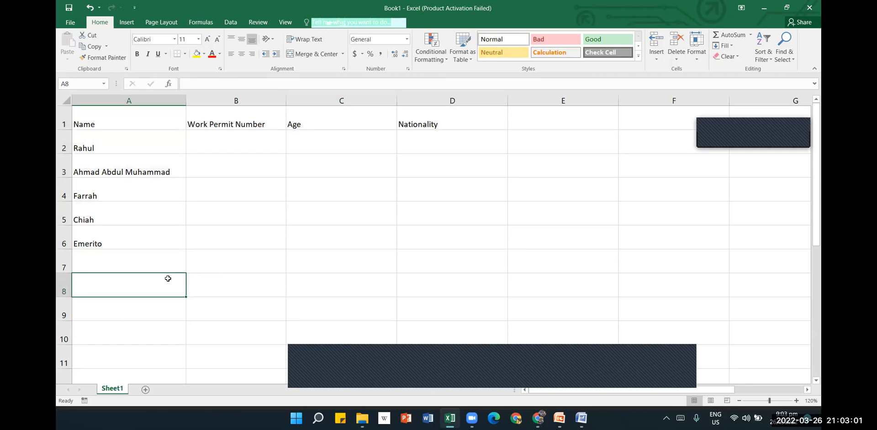
Step: Copy the table in A1:D6, paste it with its first cell at A8, and undo the paste
left_click_drag(152, 121, 468, 238)
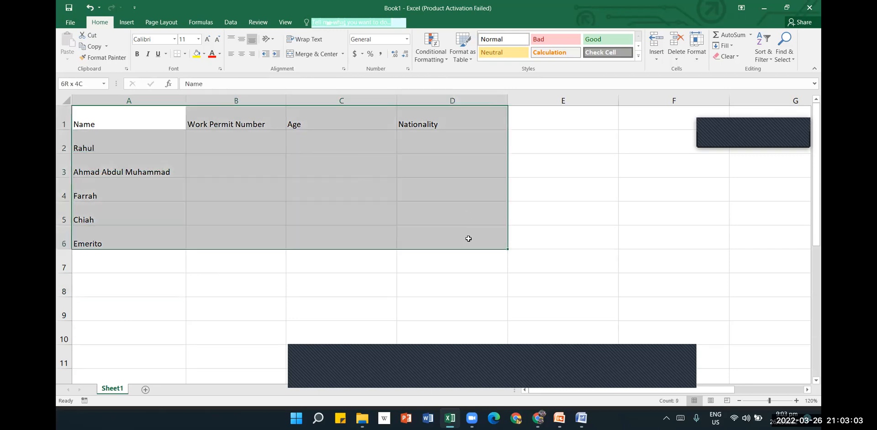
right_click(160, 153)
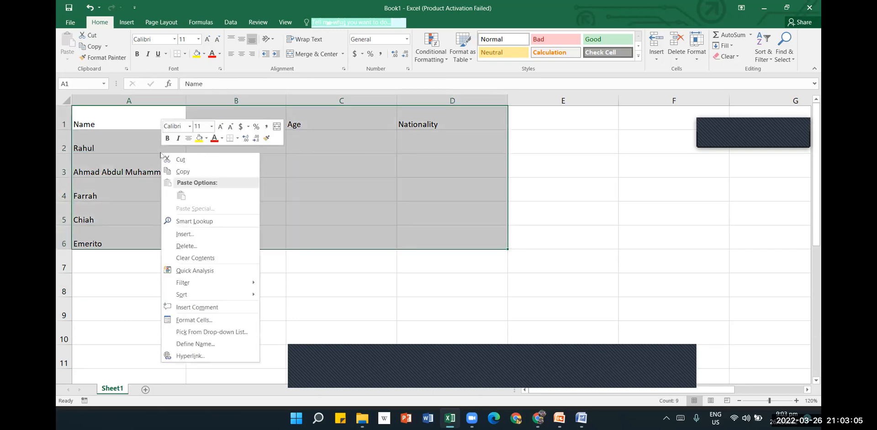
left_click(170, 172)
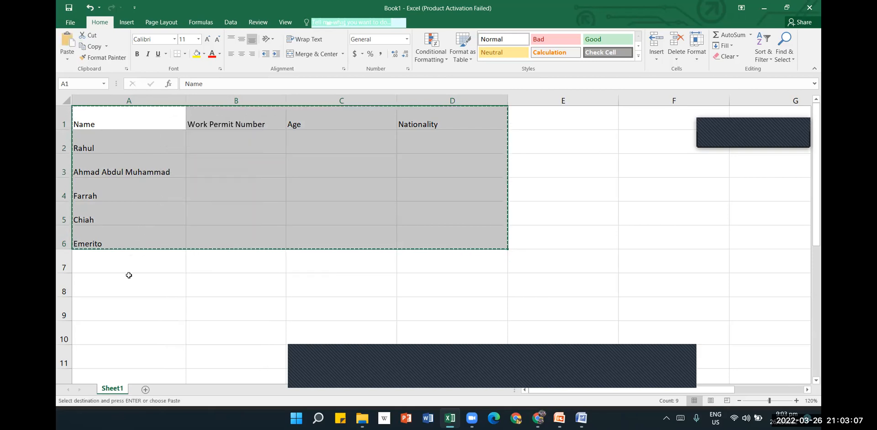
left_click(124, 293)
right_click(123, 293)
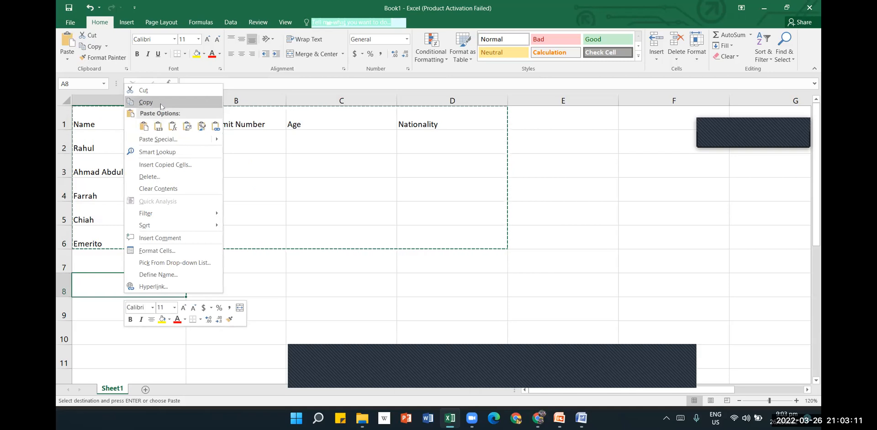
left_click(144, 126)
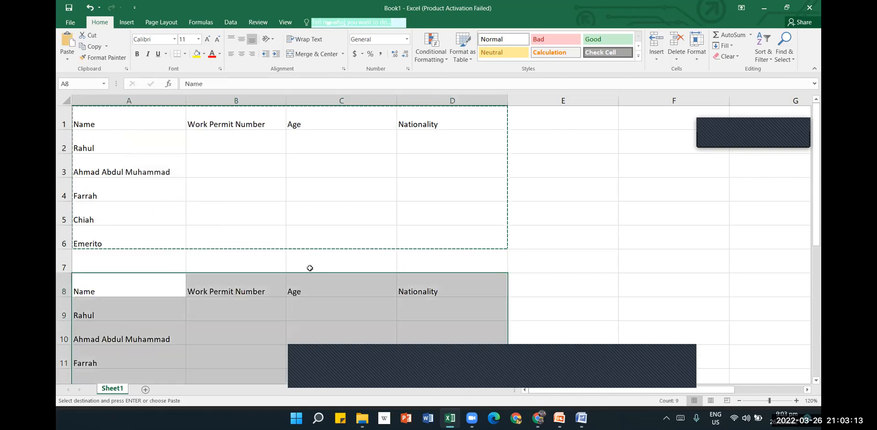
left_click(310, 269)
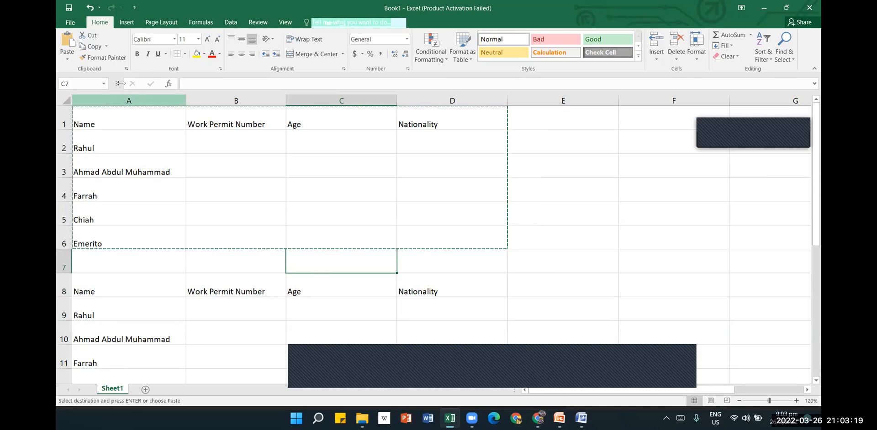
left_click(90, 9)
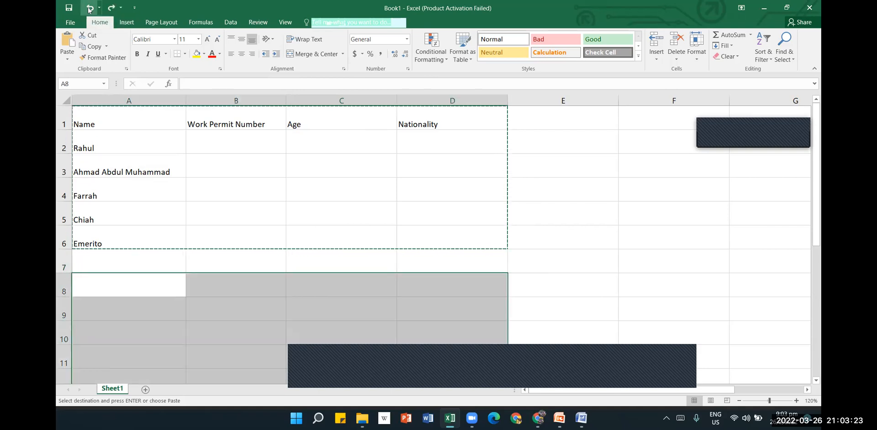
left_click(161, 247)
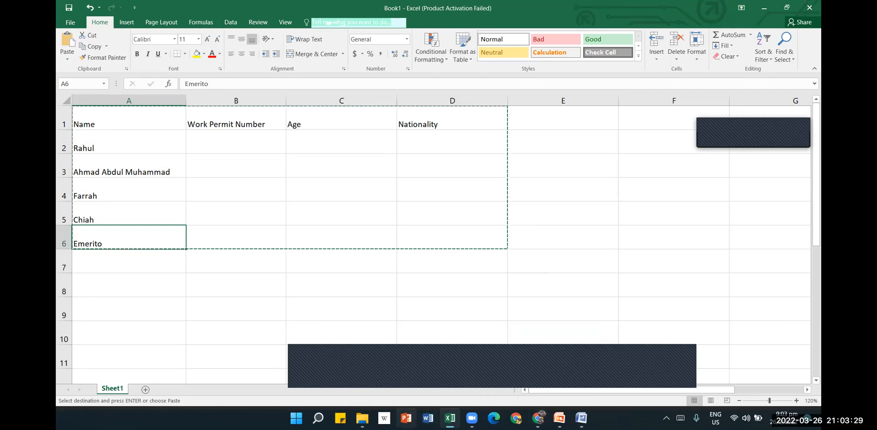
Step: Switch to the MS Excel Lesson 2 - Revision presentation in PowerPoint, review slides 1 and 2, and return to the Excel workbook
mouse_move(559, 418)
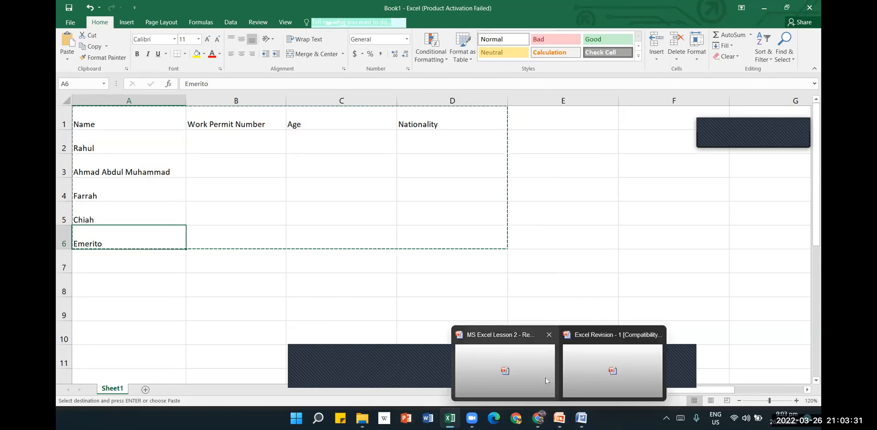
left_click(532, 377)
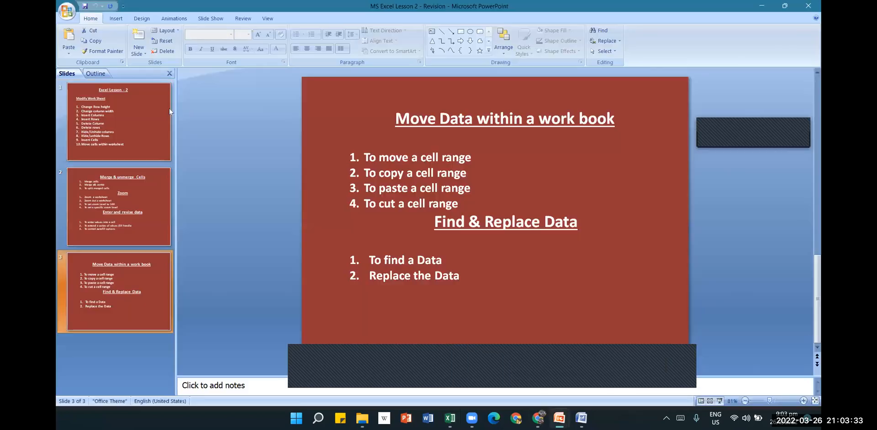
left_click(112, 121)
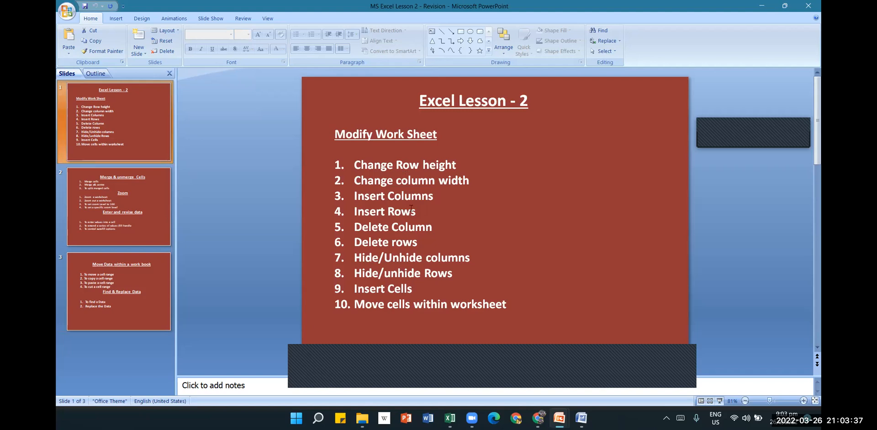
left_click(88, 208)
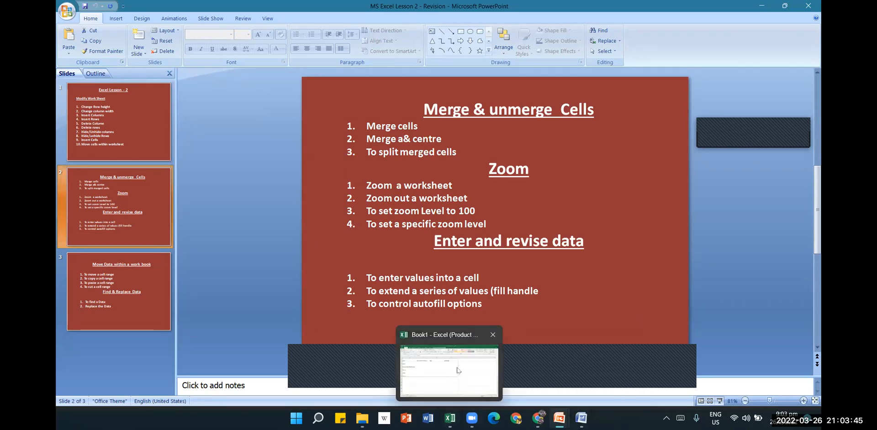
left_click(450, 418)
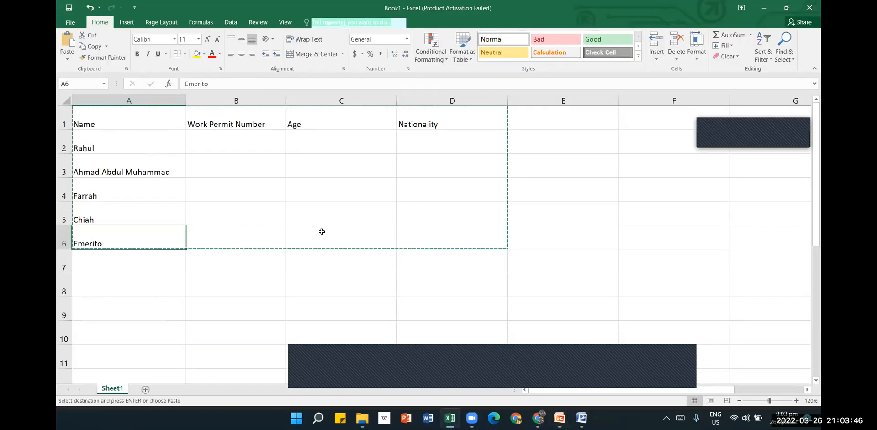
Step: Clear the pending copy marquee around the table and insert a blank row above the header row
left_click(276, 255)
left_click(63, 123)
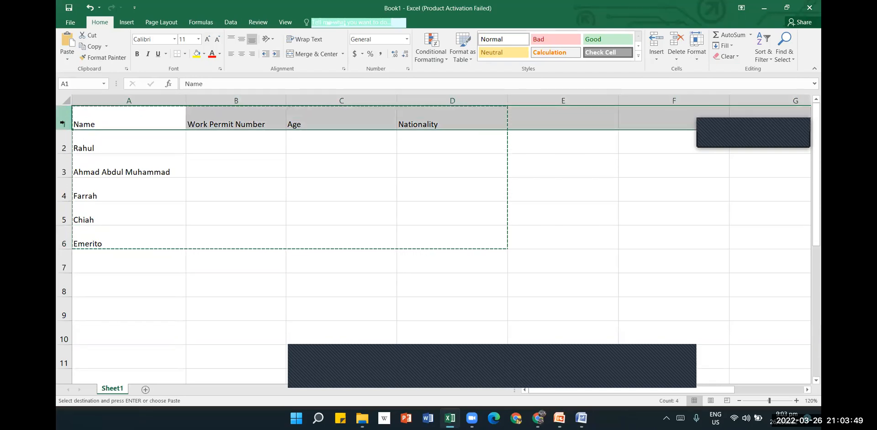
right_click(65, 123)
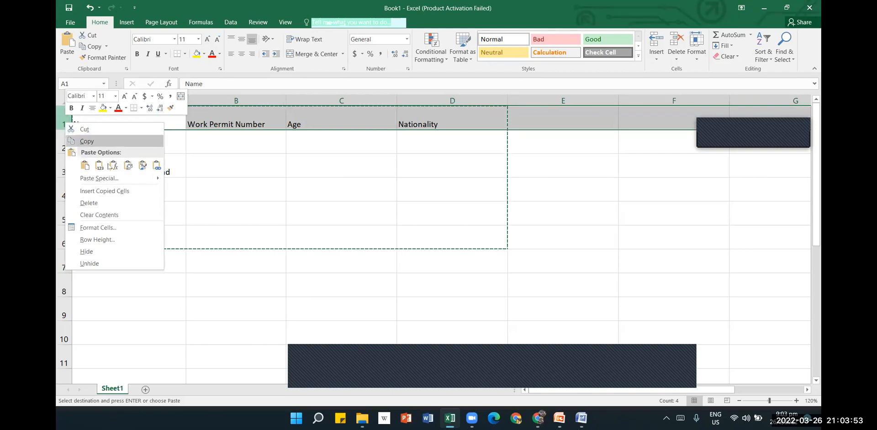
key("Escape")
key("Escape")
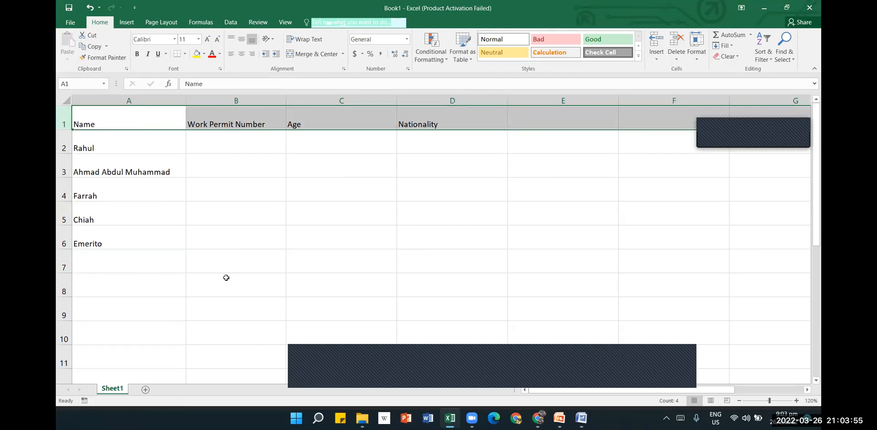
right_click(63, 123)
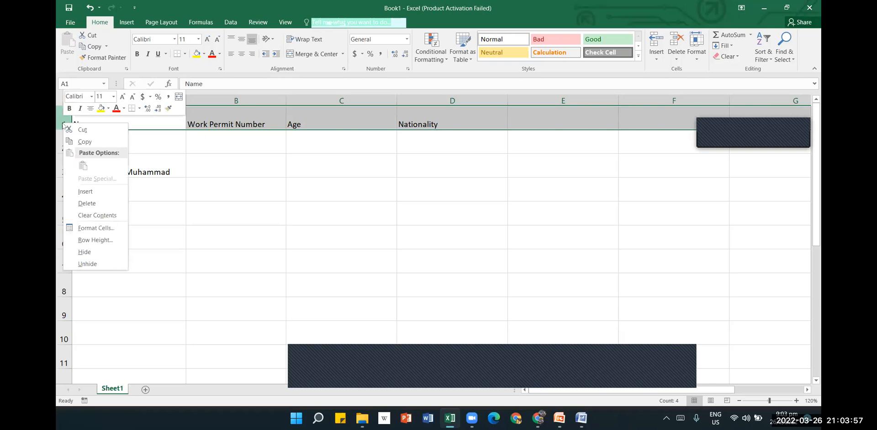
left_click(102, 192)
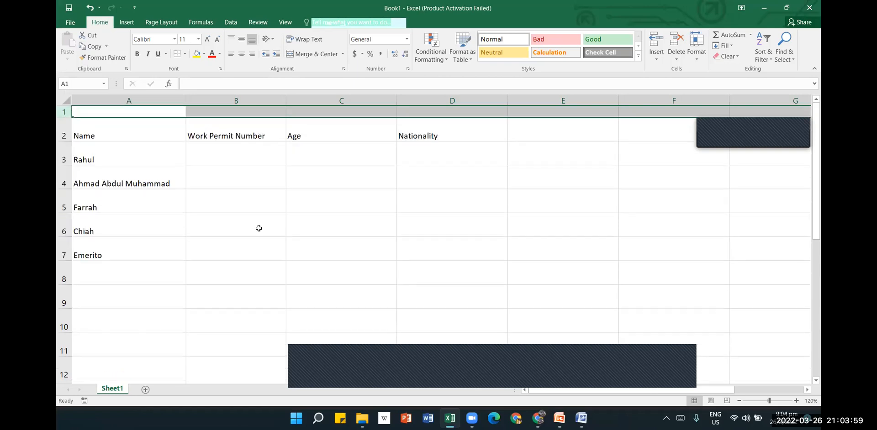
left_click(259, 227)
Step: Enter the title EMPLOYEE RECORD in cell A1 above the table
left_click(169, 112)
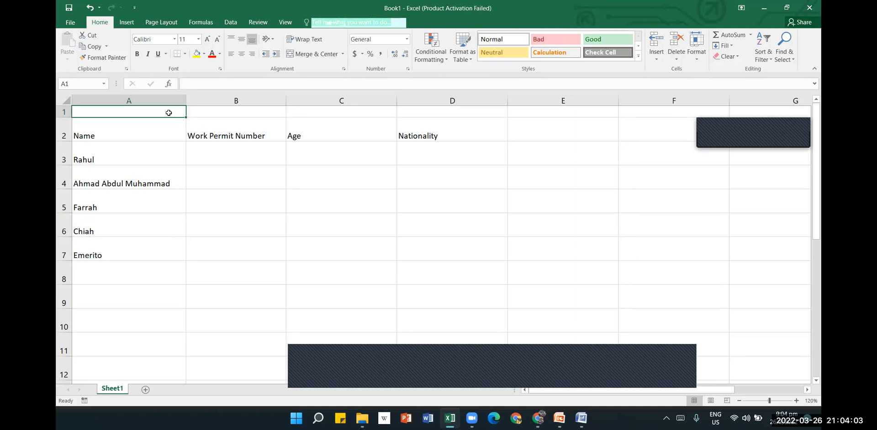
type("EMPLY")
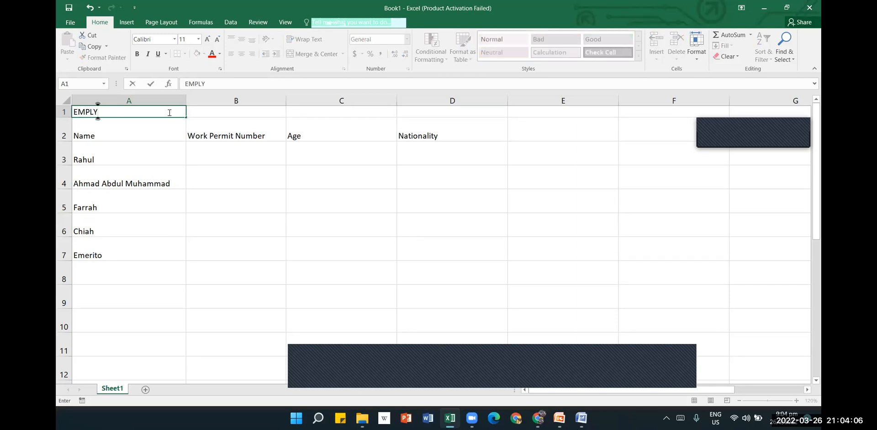
key("BackSpace")
type("OYEE RECORD")
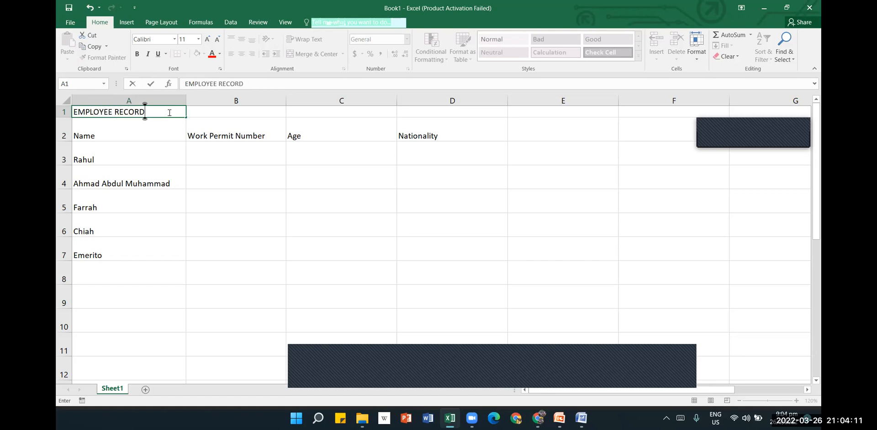
left_click(297, 246)
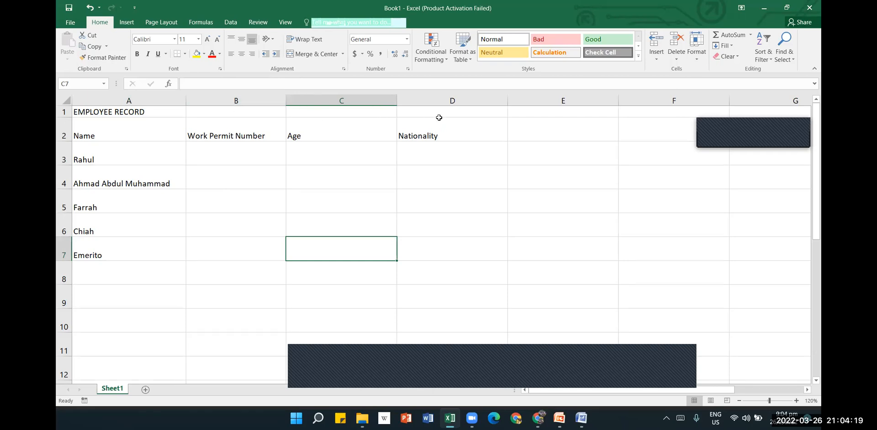
right_click(139, 114)
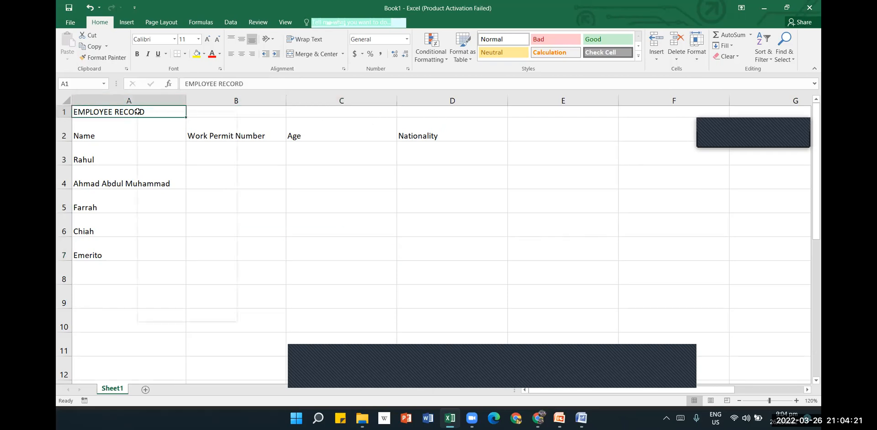
key("Escape")
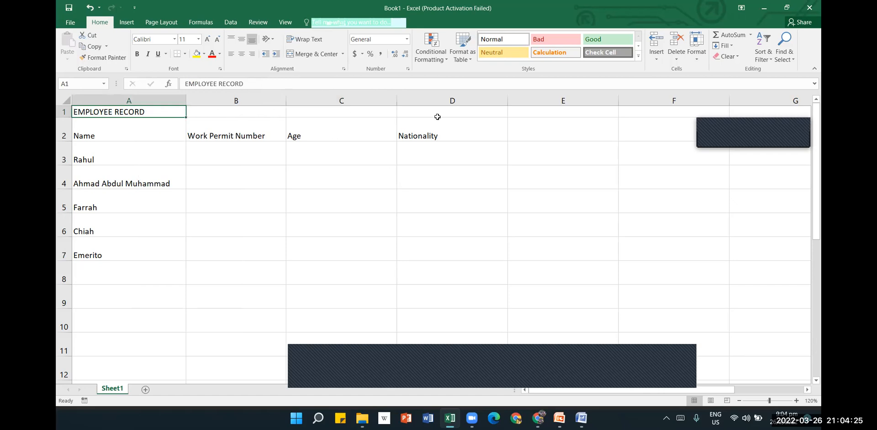
Step: Merge and center the EMPLOYEE RECORD title across cells A1:D1 above the table
left_click(341, 265)
left_click(164, 113)
left_click_drag(162, 112, 415, 111)
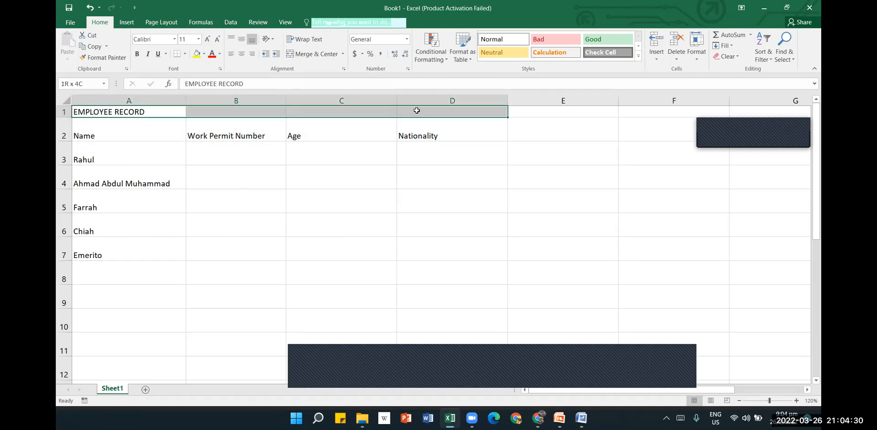
left_click(314, 56)
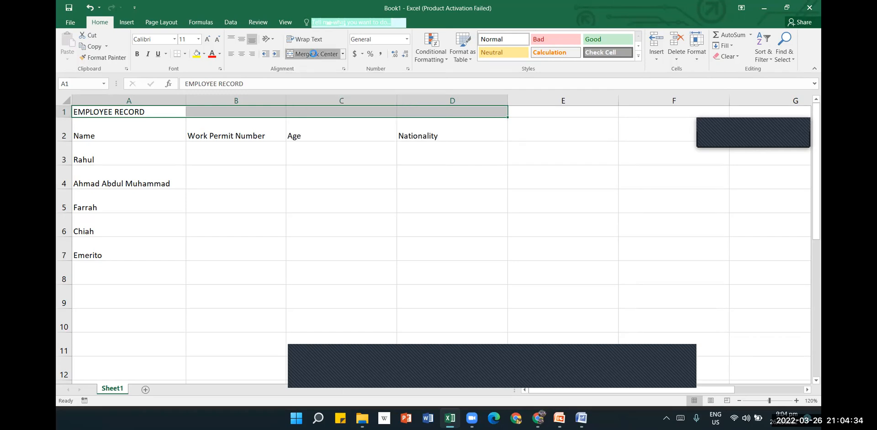
left_click(312, 196)
left_click(212, 113)
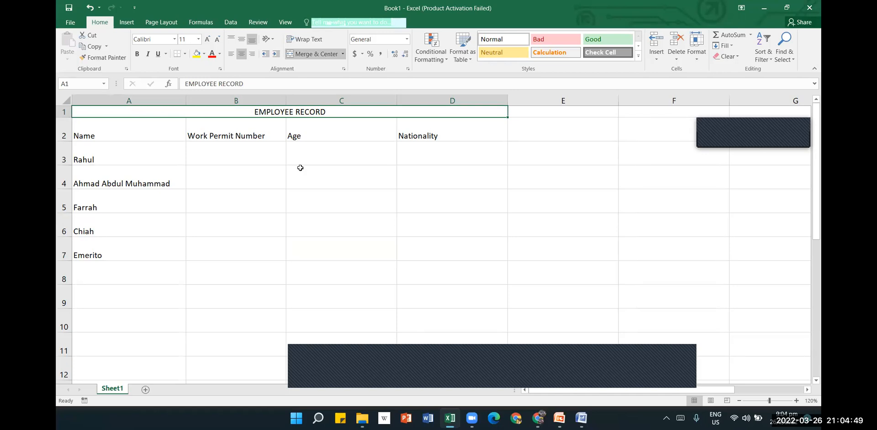
Step: Merge and center the empty cells A8:B8 below the table and compare the merged cell with its neighbouring cells
left_click_drag(144, 278, 221, 283)
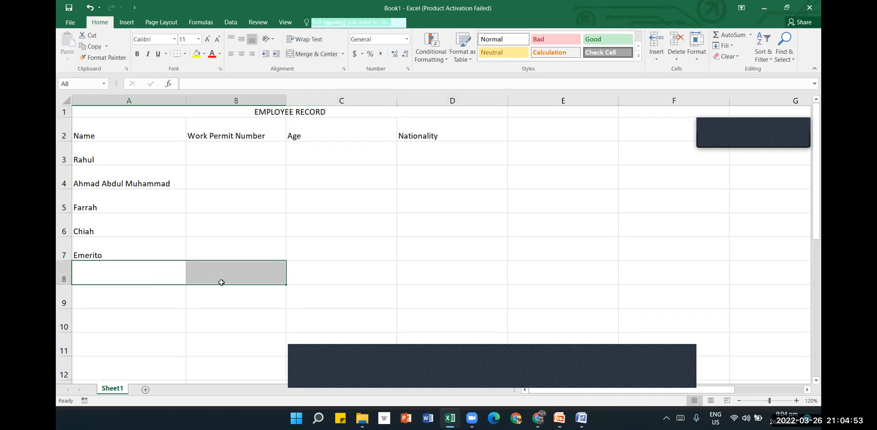
left_click(309, 55)
left_click(223, 301)
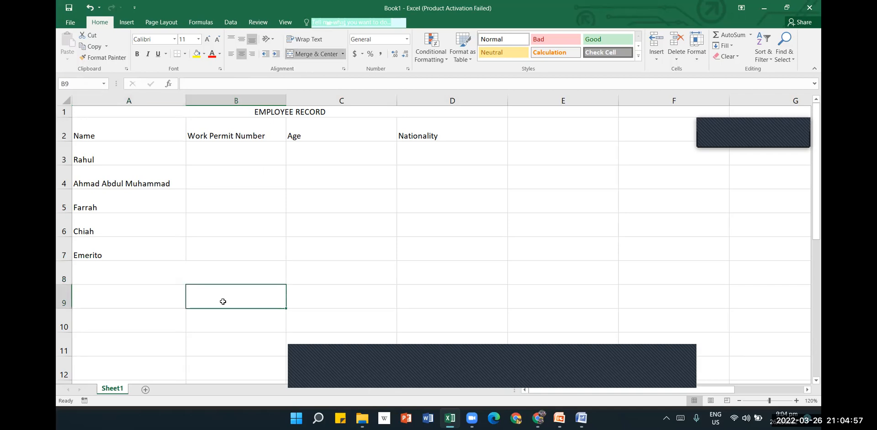
left_click(182, 280)
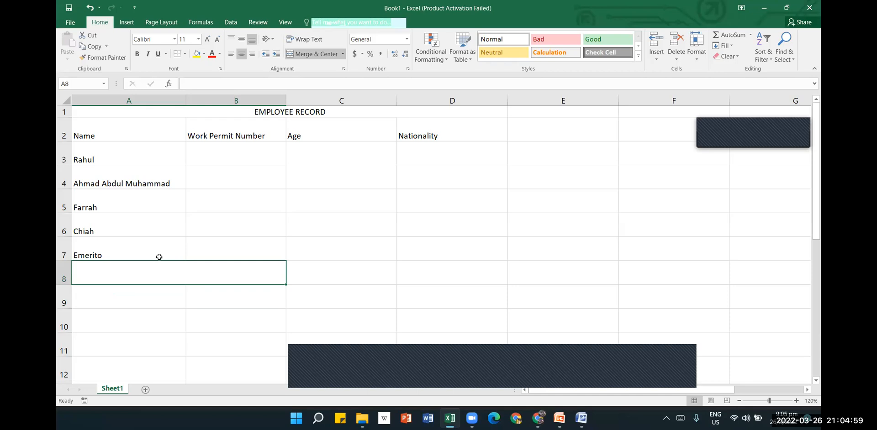
left_click(144, 245)
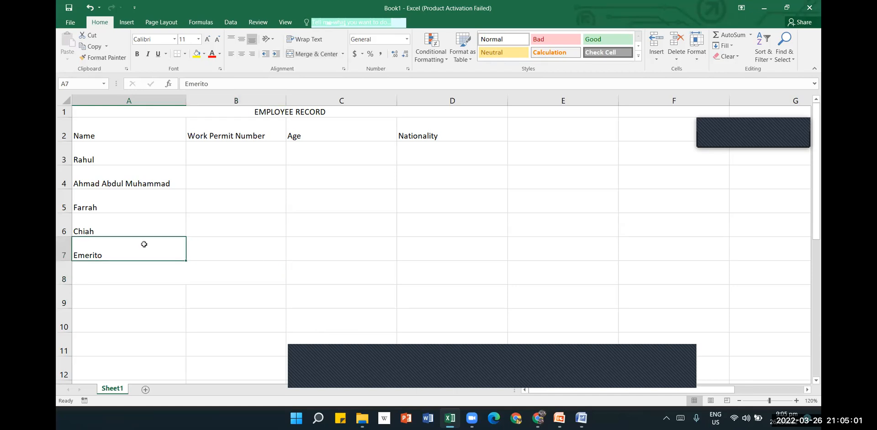
left_click(212, 253)
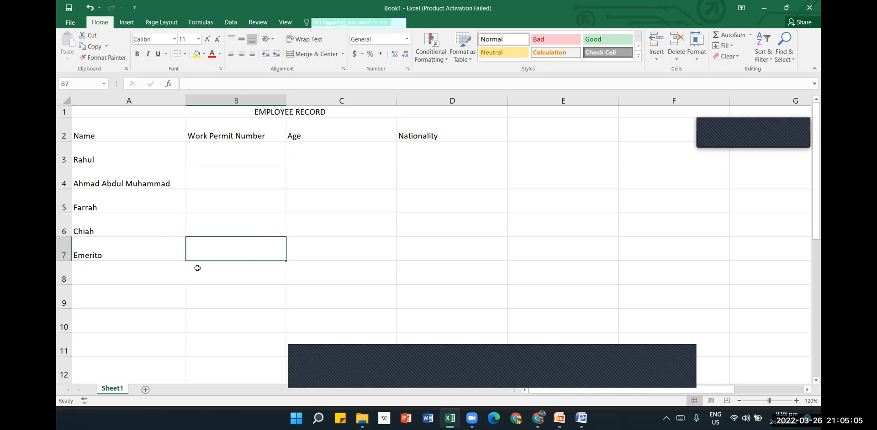
Step: Undo the merge of cells A8 and B8
left_click(197, 268)
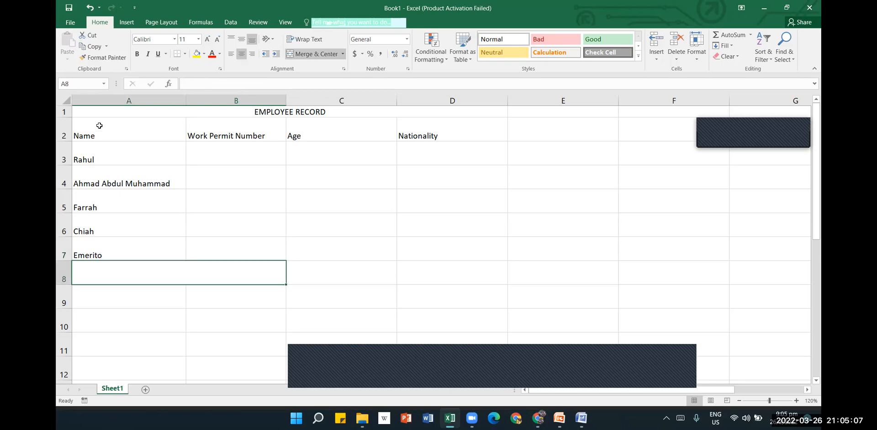
left_click(306, 272)
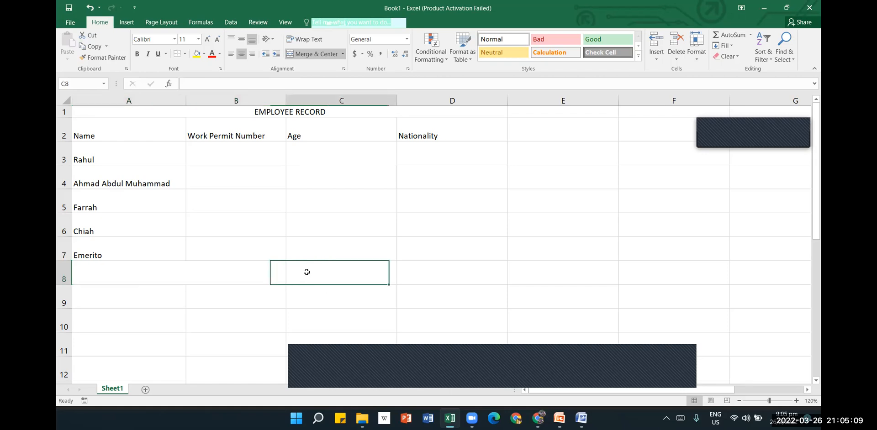
left_click(249, 274)
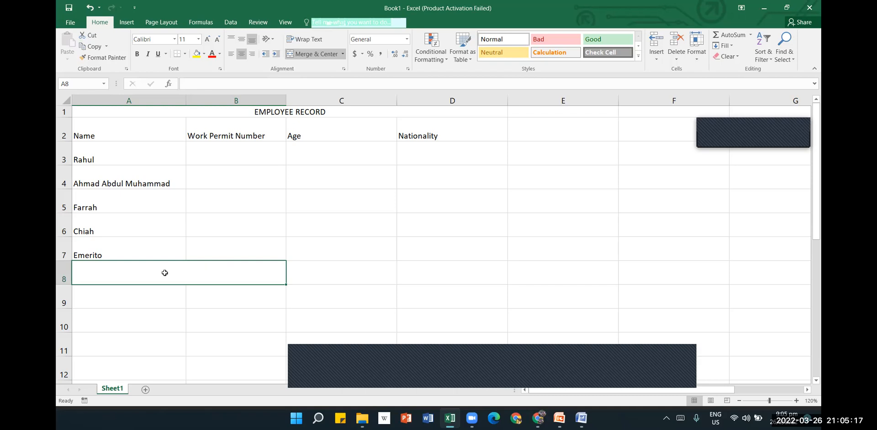
left_click(90, 8)
Step: Merge and center cells A8 and B8 below the employee names
left_click(137, 264)
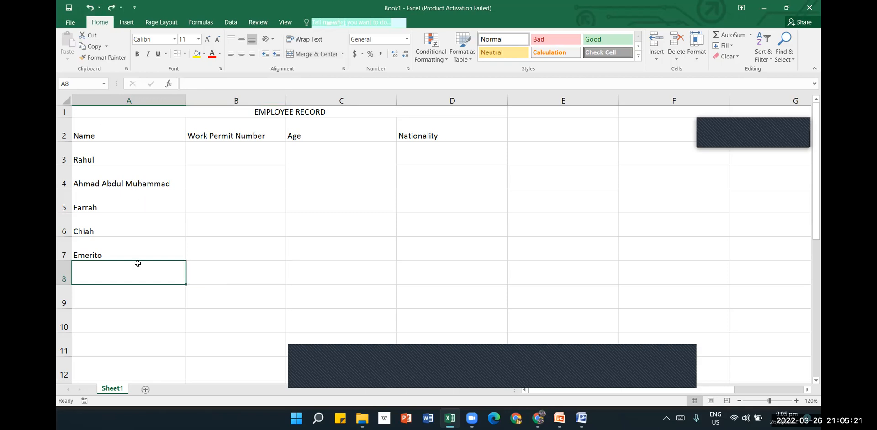
left_click(215, 276)
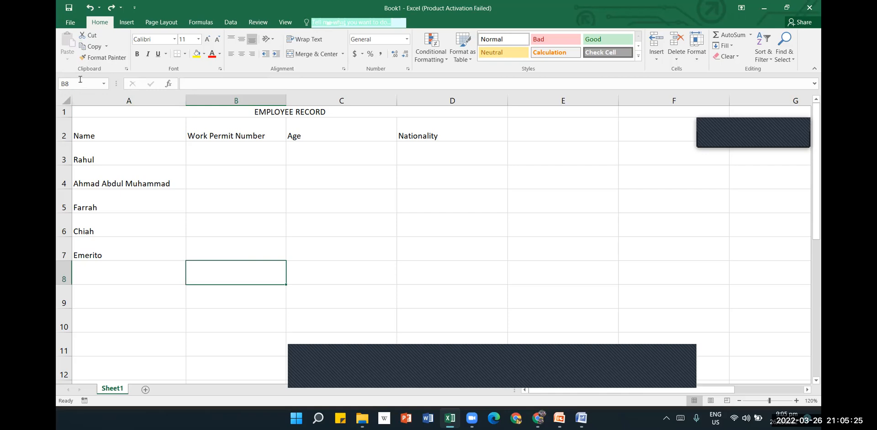
left_click(161, 273)
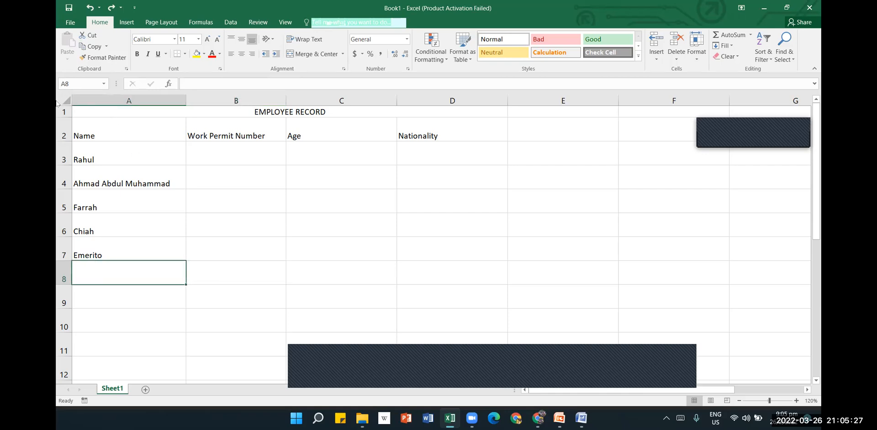
left_click(242, 264)
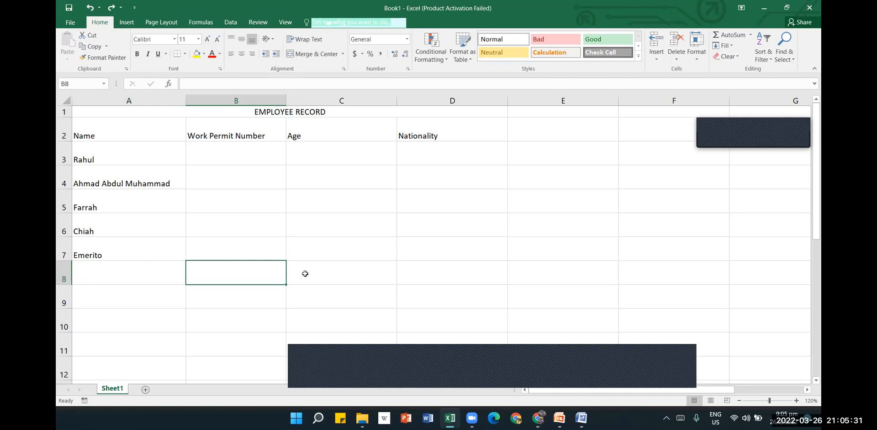
left_click(331, 276)
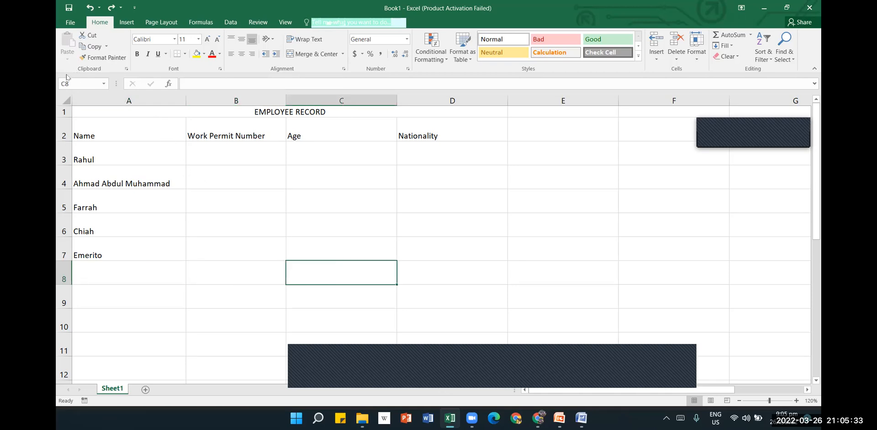
left_click_drag(249, 275, 140, 277)
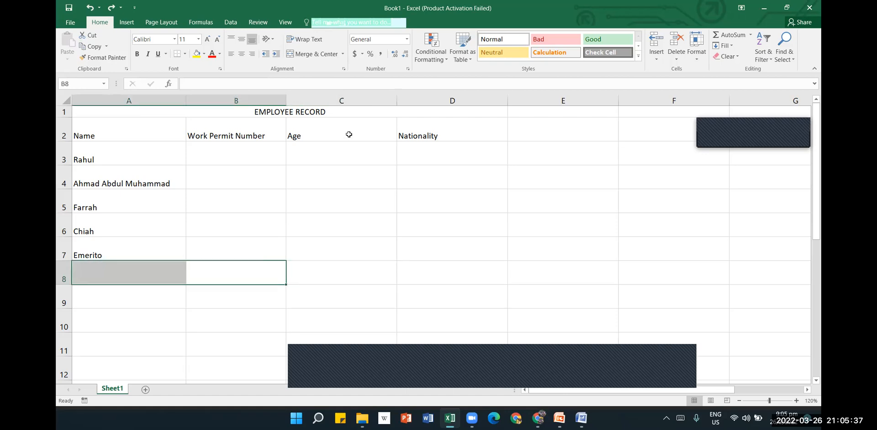
left_click(307, 54)
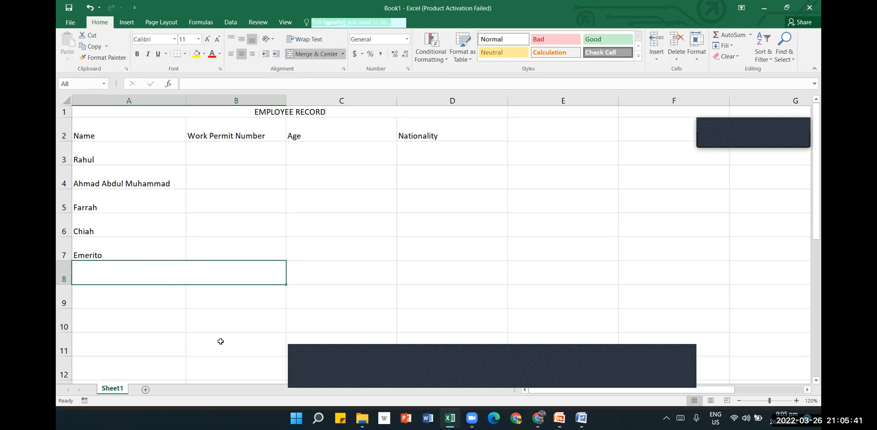
left_click(310, 276)
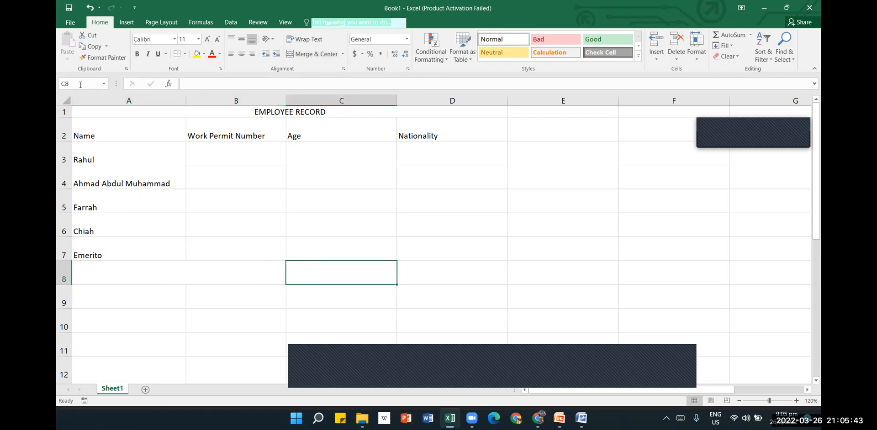
left_click(253, 277)
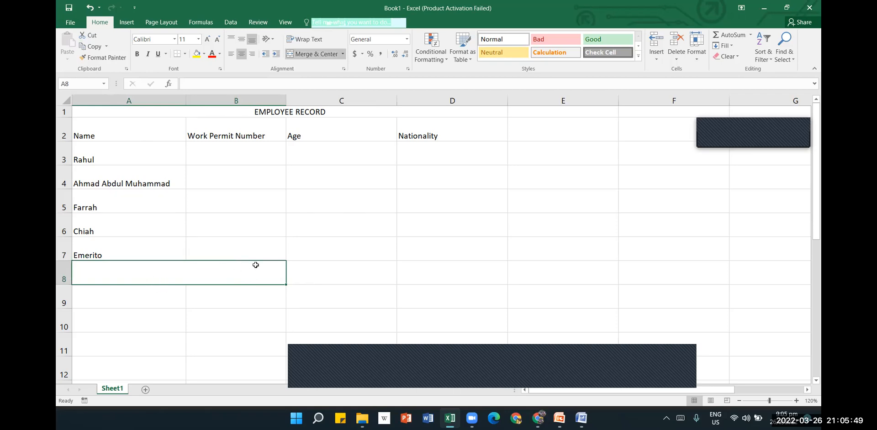
Step: Unmerge the EMPLOYEE RECORD title cell spanning A1:D1
left_click(315, 113)
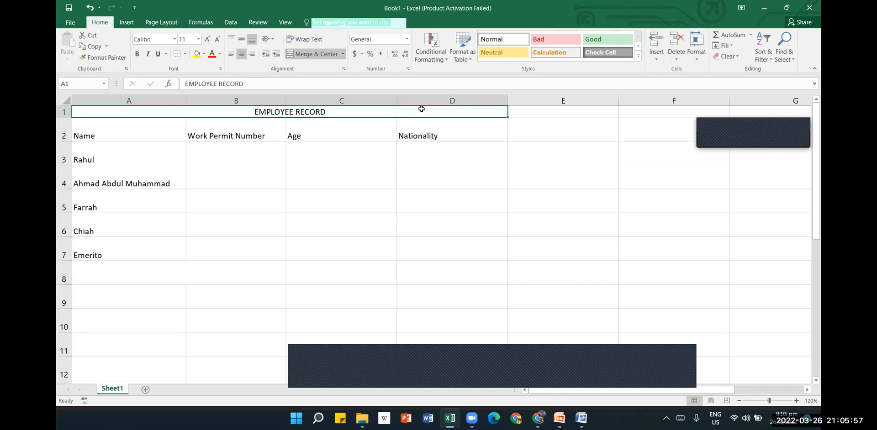
left_click(548, 112)
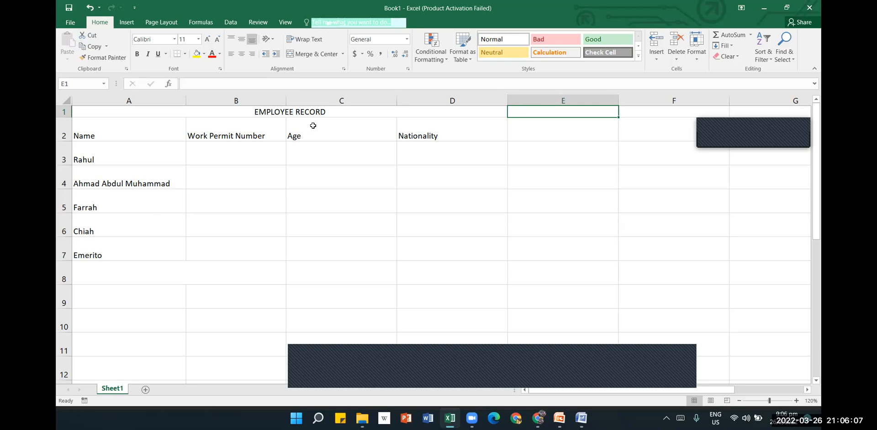
left_click(328, 117)
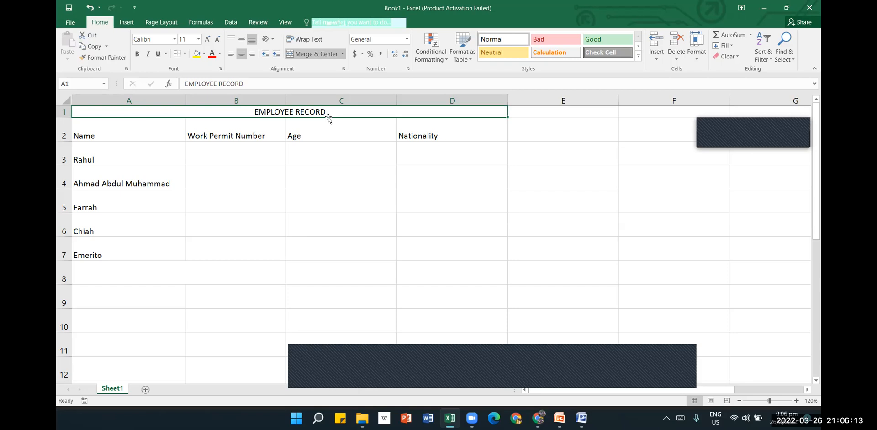
left_click(317, 54)
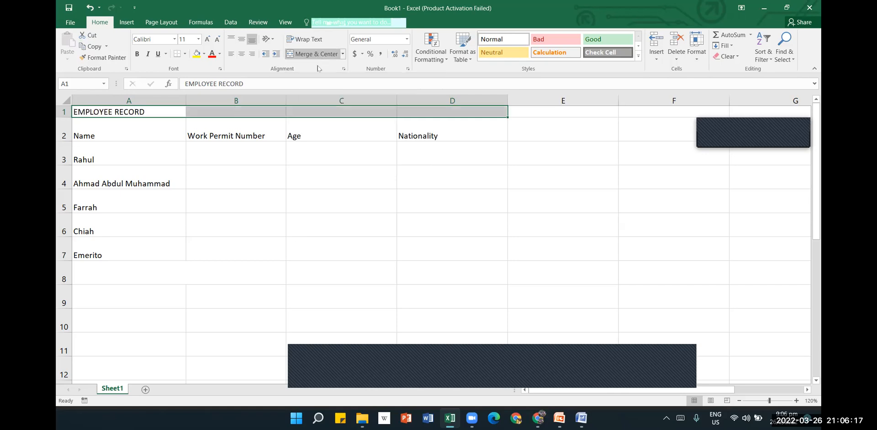
left_click(322, 185)
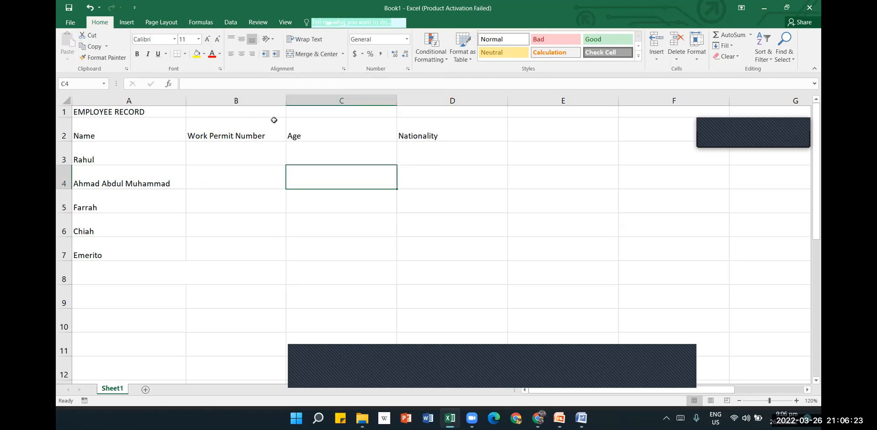
Step: Merge and center the EMPLOYEE RECORD title across cells A1:D1
left_click(220, 110)
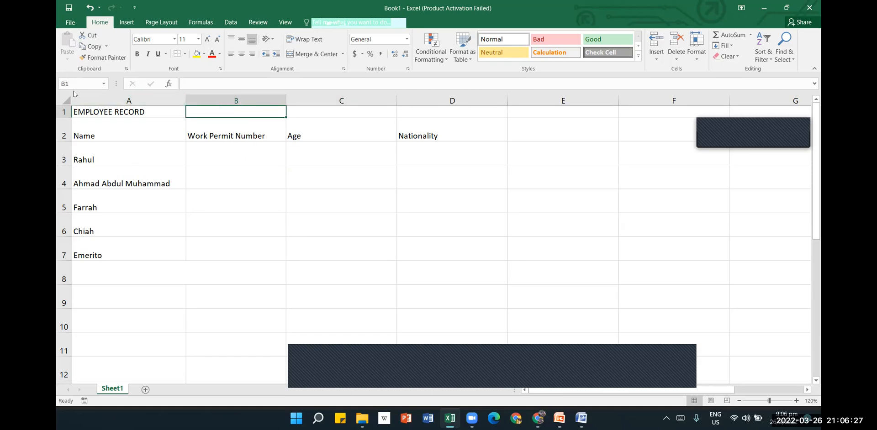
left_click(313, 114)
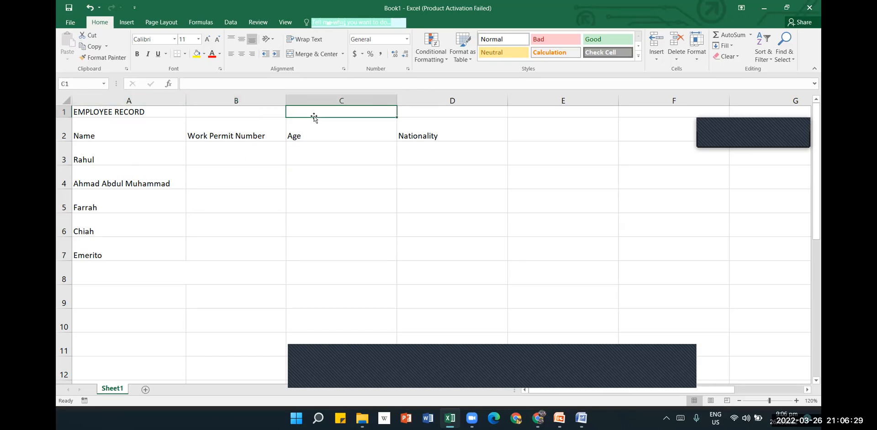
left_click(427, 110)
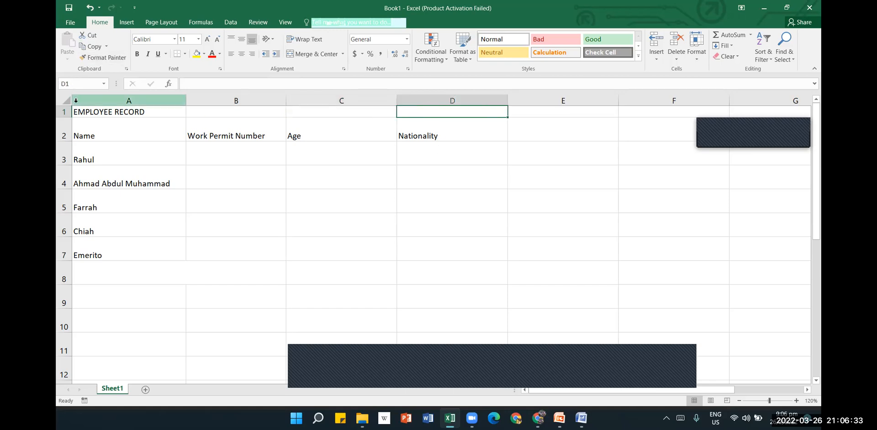
left_click(141, 109)
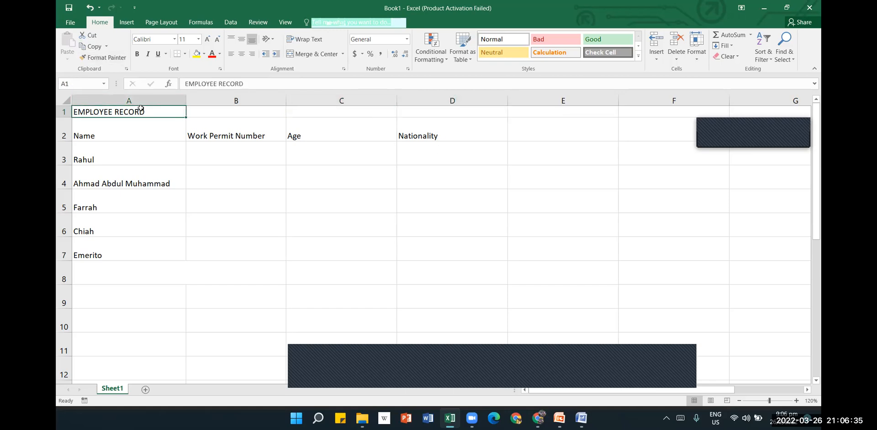
left_click_drag(144, 111, 407, 110)
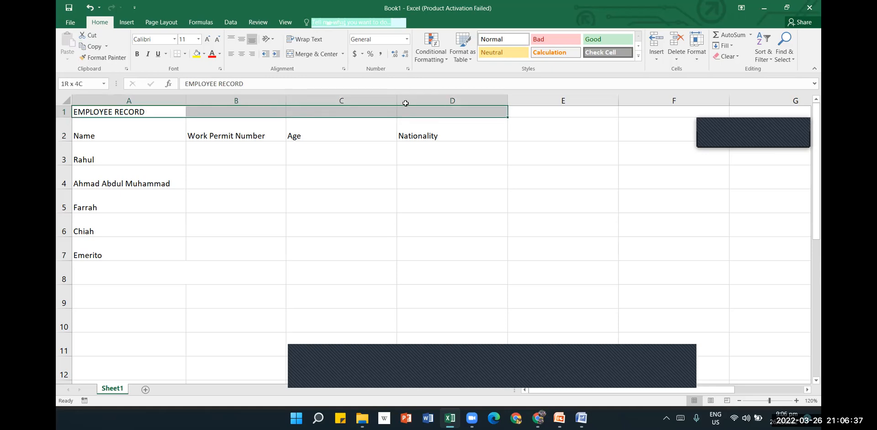
left_click(312, 56)
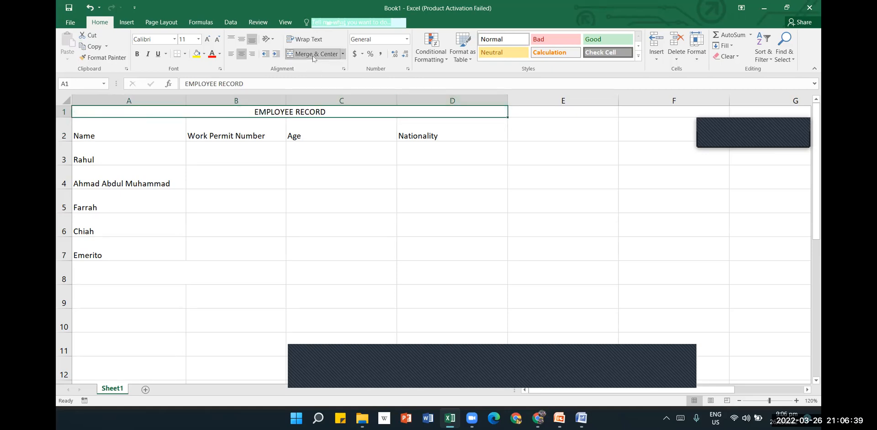
left_click(339, 178)
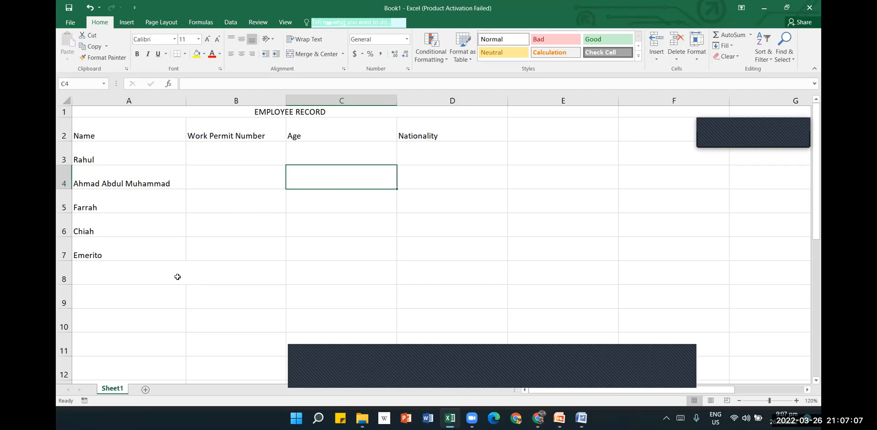
Step: Examine the alignment options in Format Cells for the range A9:C14 and cancel the dialog
left_click(139, 272)
left_click_drag(137, 295, 355, 340)
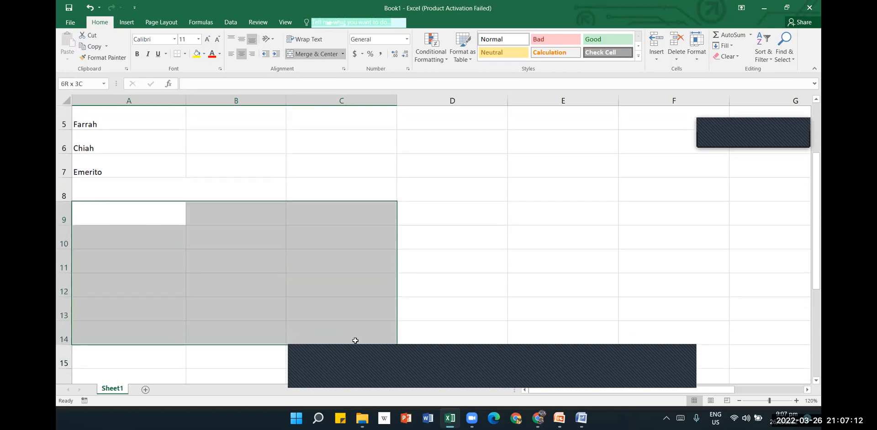
left_click(345, 70)
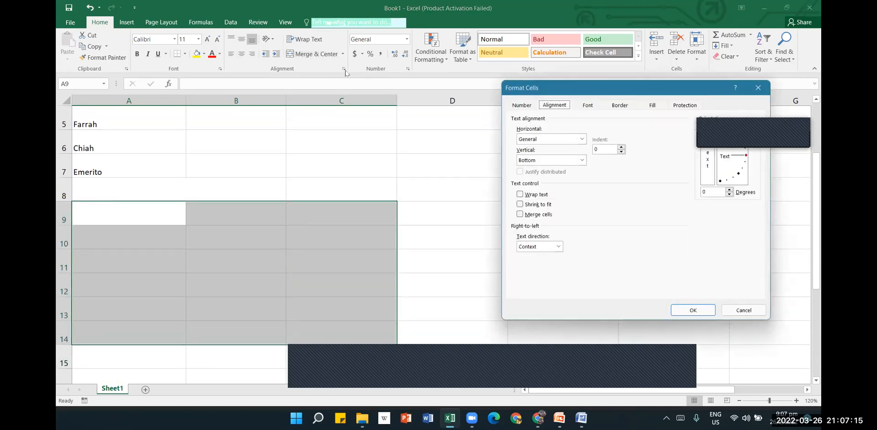
left_click(730, 311)
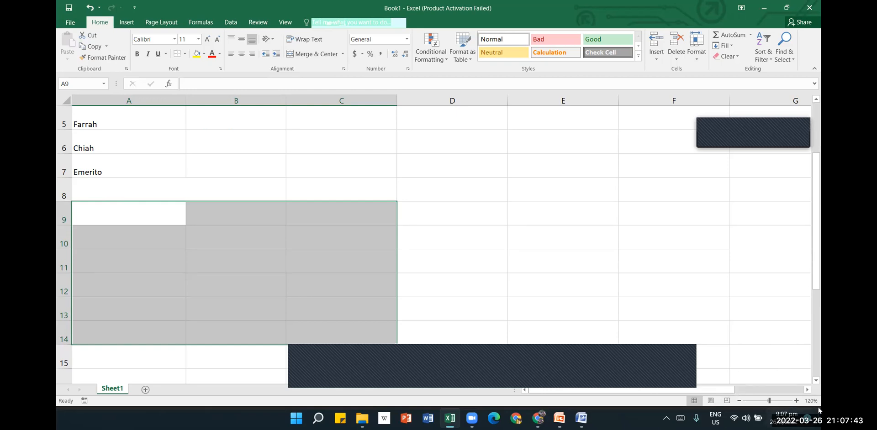
Step: Zoom the worksheet in to 180%
left_click(795, 401)
left_click(795, 401)
left_click(795, 400)
left_click(795, 400)
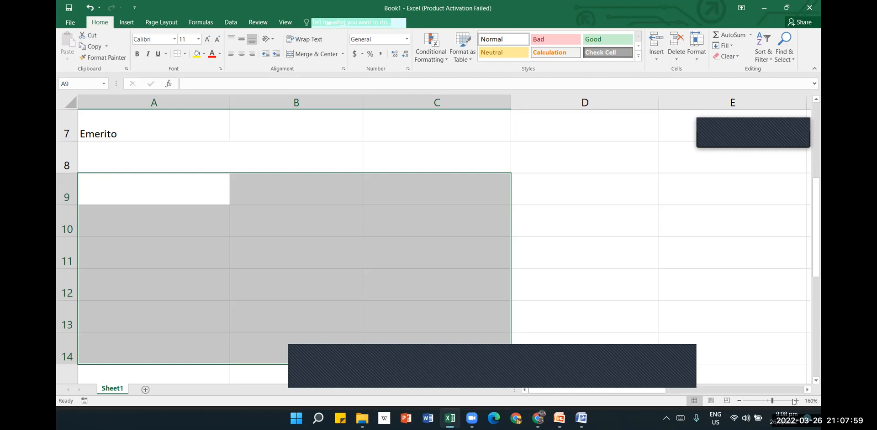
left_click(796, 401)
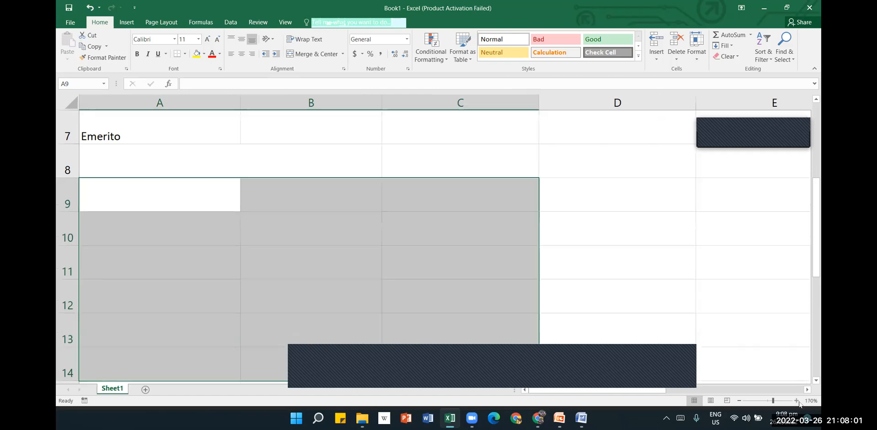
left_click(796, 401)
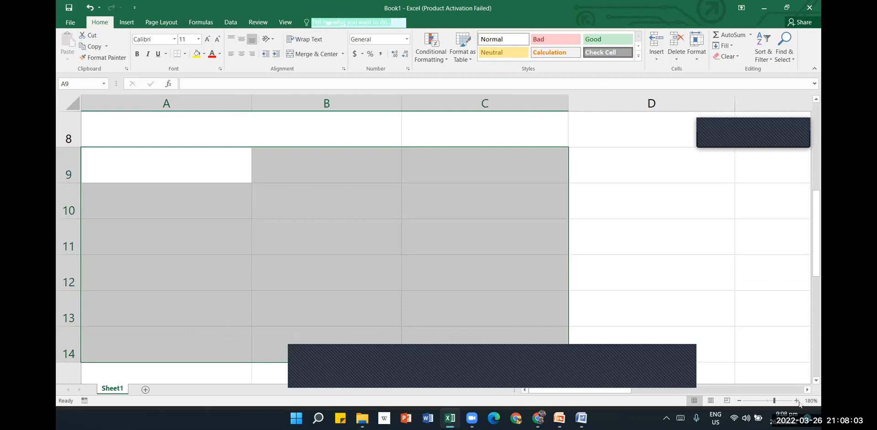
Step: Zoom the worksheet out to 90%
left_click(739, 401)
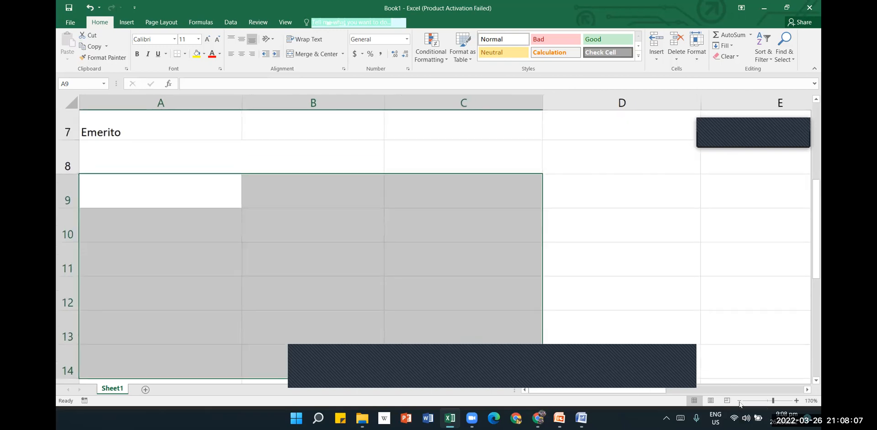
left_click(740, 401)
left_click(739, 400)
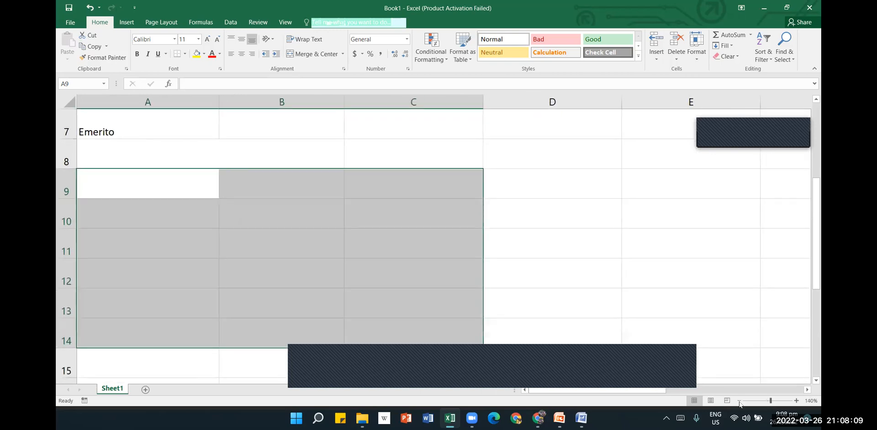
left_click(739, 401)
left_click(739, 401)
left_click(739, 400)
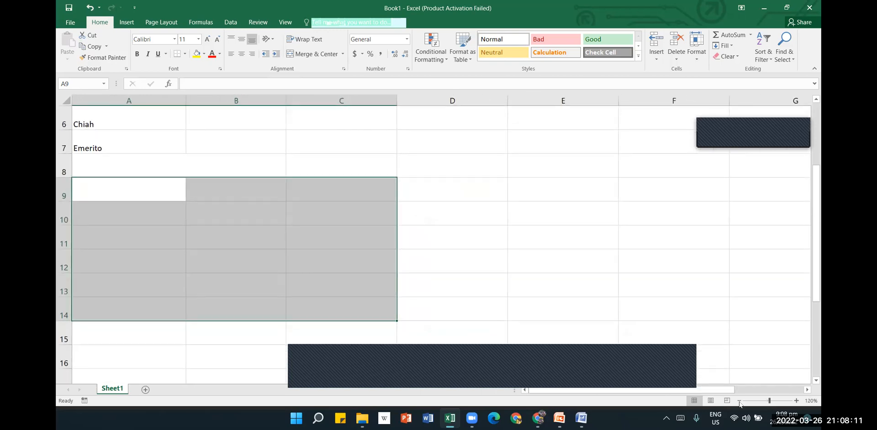
left_click(739, 401)
left_click(739, 401)
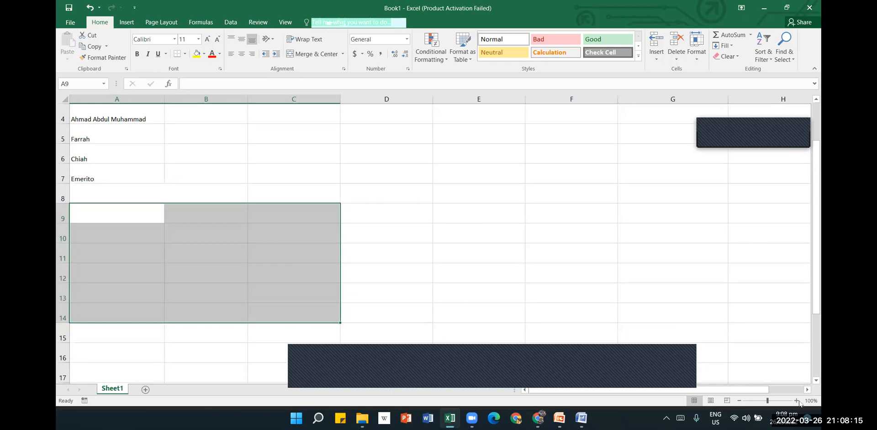
left_click(739, 400)
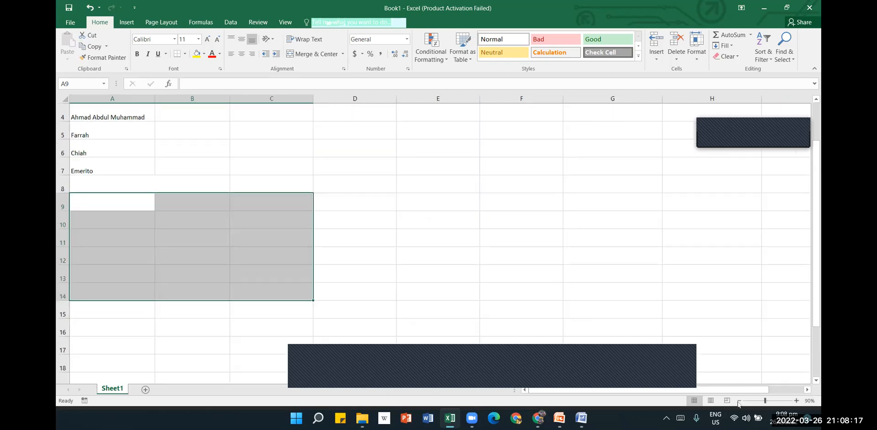
Step: Zoom the worksheet out to 50%
left_click(740, 401)
left_click(739, 400)
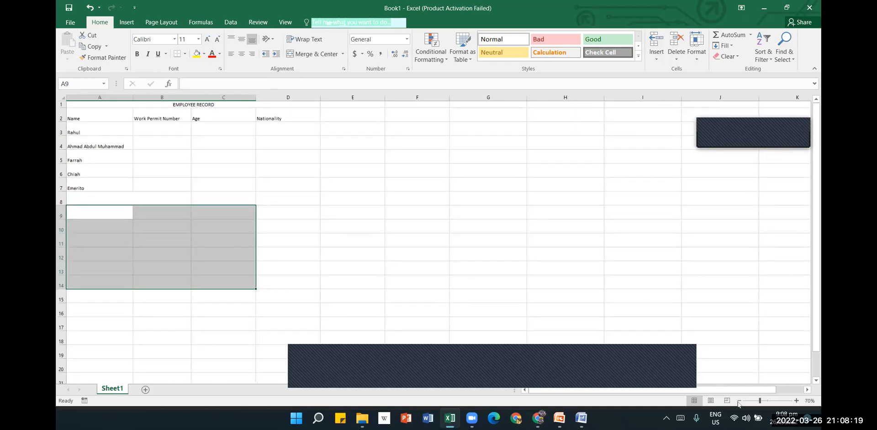
left_click(740, 401)
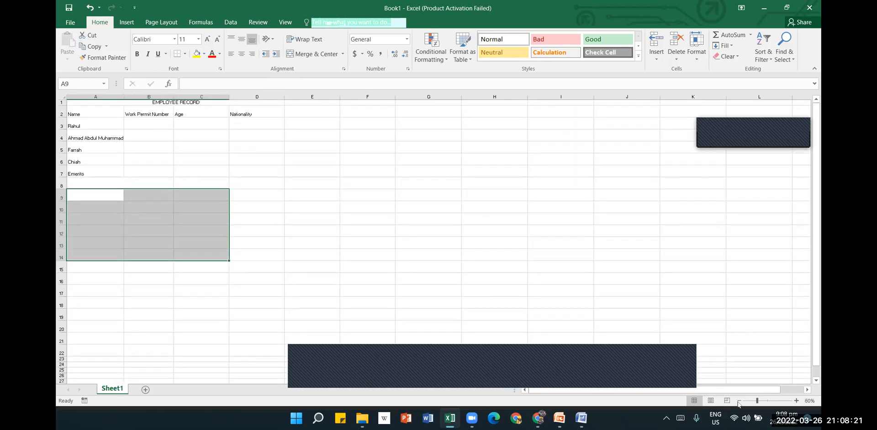
left_click(739, 401)
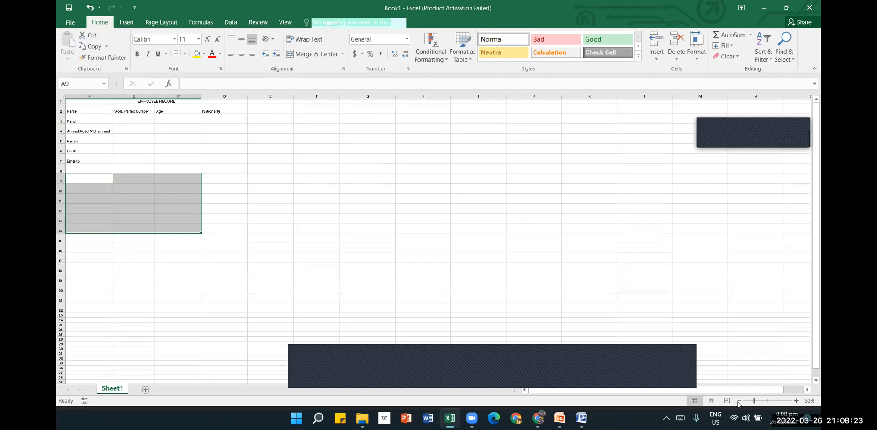
Step: Zoom the worksheet back in to 100% and select cell E6 beside the employee record
left_click(796, 401)
left_click(796, 400)
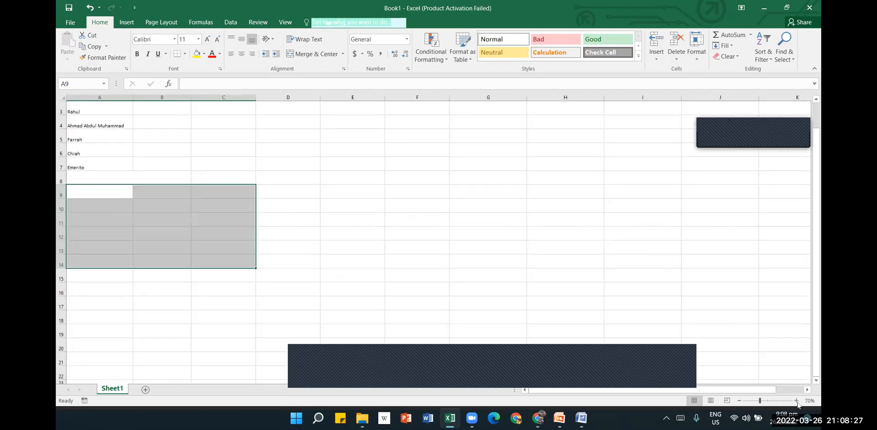
left_click(796, 401)
left_click(798, 403)
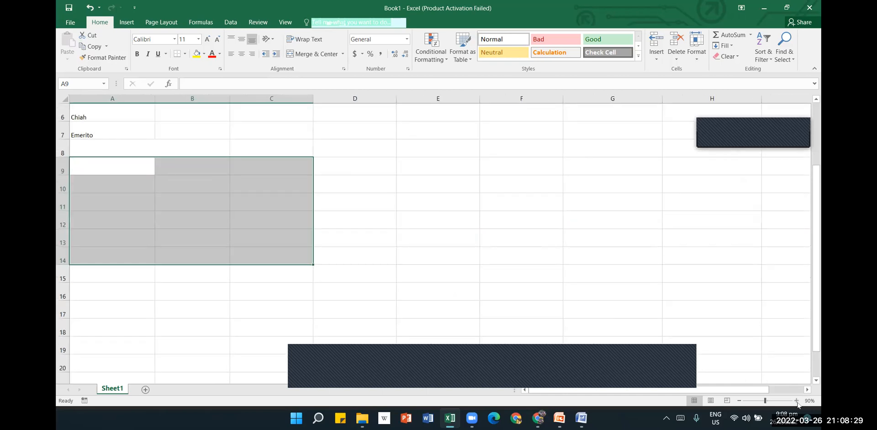
left_click(798, 402)
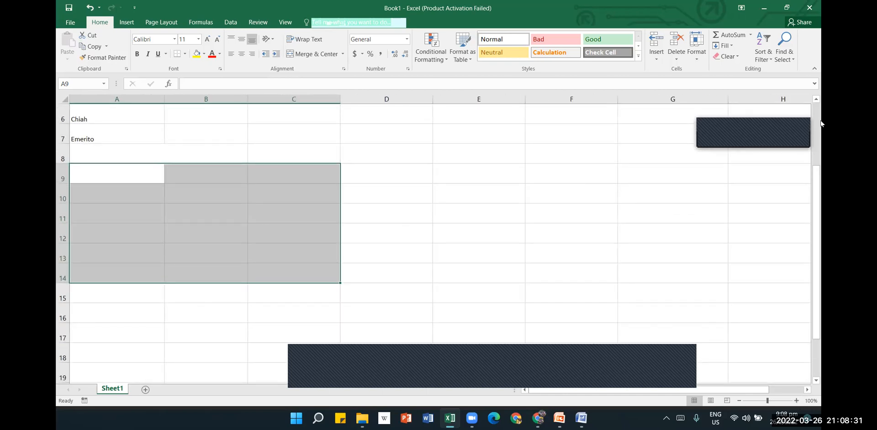
left_click(816, 102)
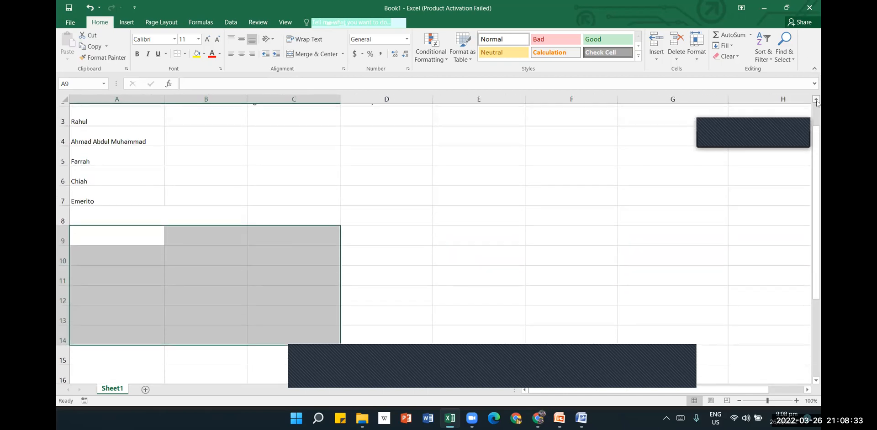
left_click(440, 208)
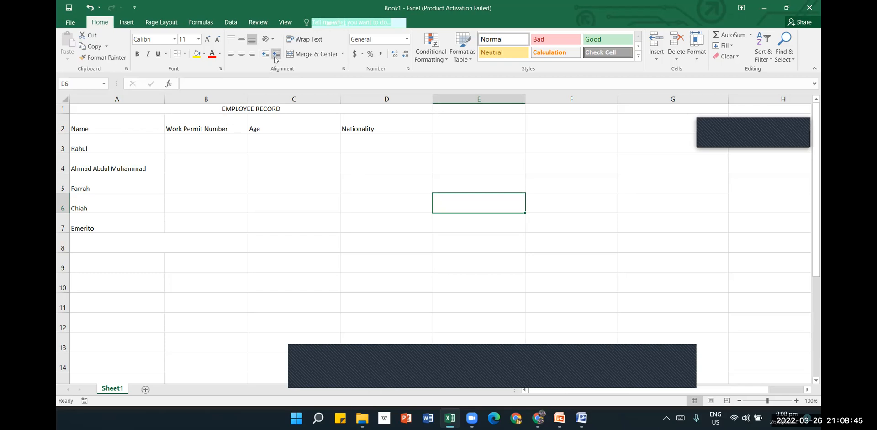
Step: Examine the magnification choices in the Zoom dialog and close it without changing anything
left_click(288, 27)
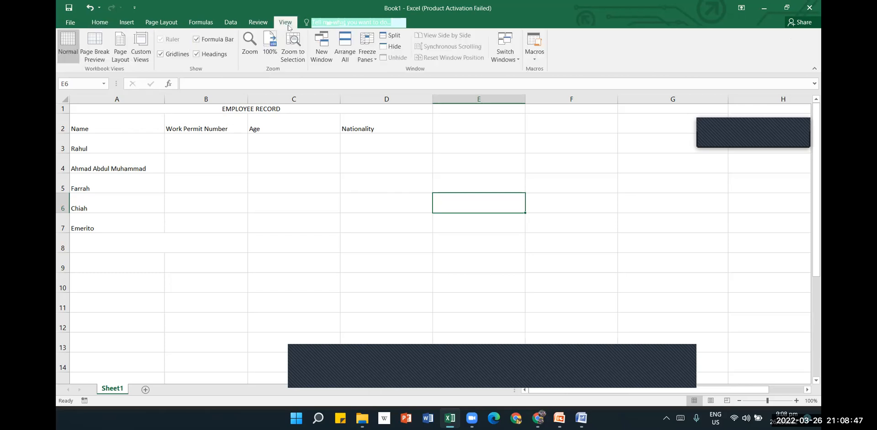
left_click(250, 44)
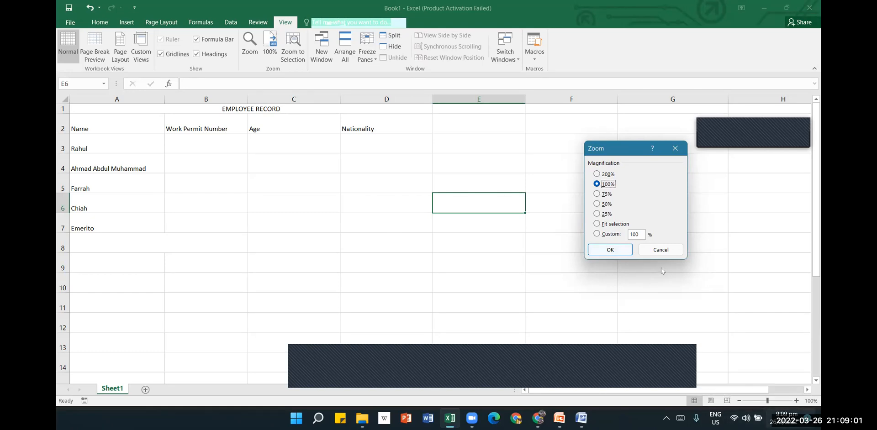
left_click(662, 249)
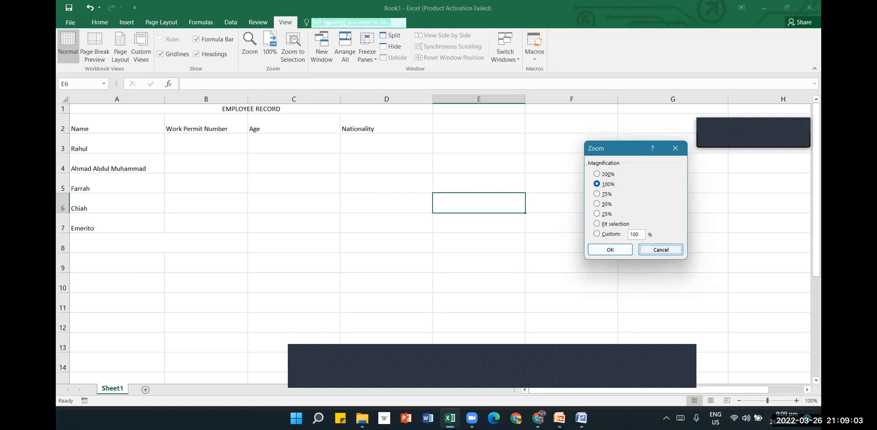
left_click(675, 149)
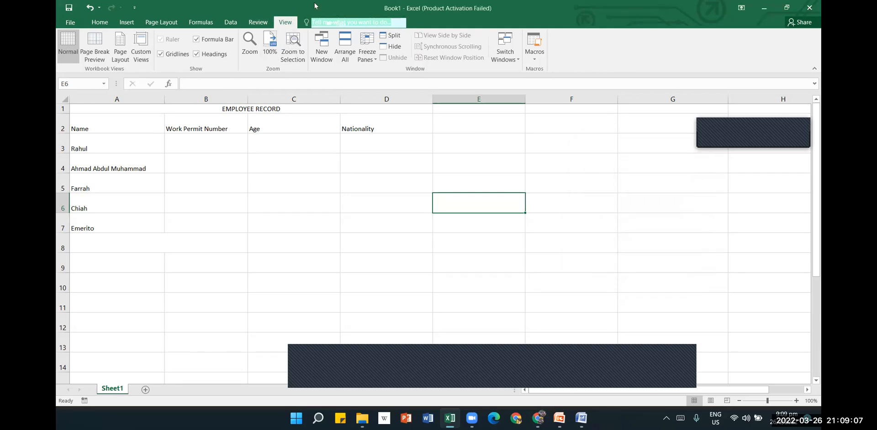
Step: Set the worksheet magnification to 50% through the Zoom dialog
left_click(249, 45)
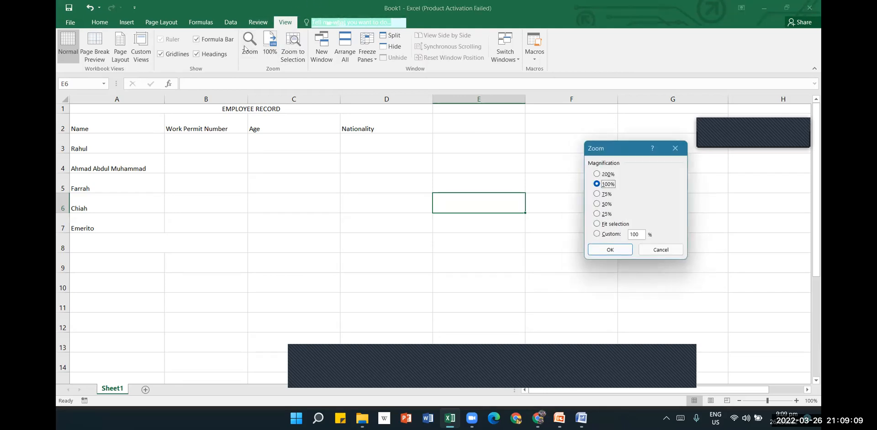
left_click(599, 204)
left_click(612, 249)
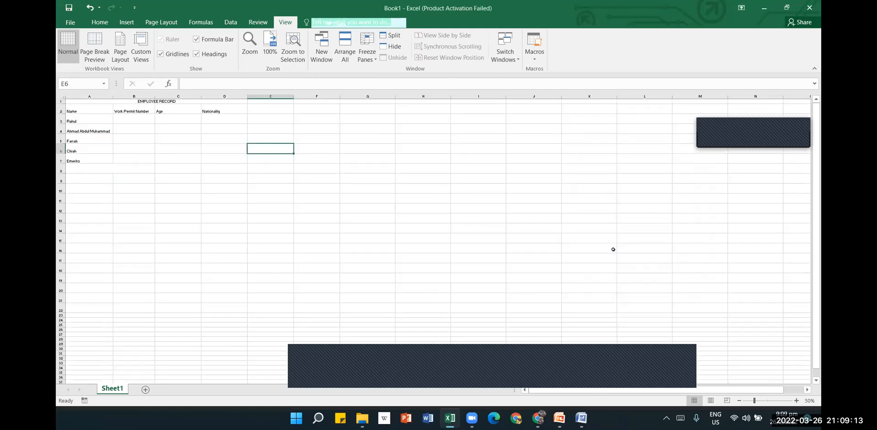
Step: Restore the worksheet magnification to 100% through the Zoom dialog
left_click(249, 45)
left_click(602, 184)
left_click(610, 249)
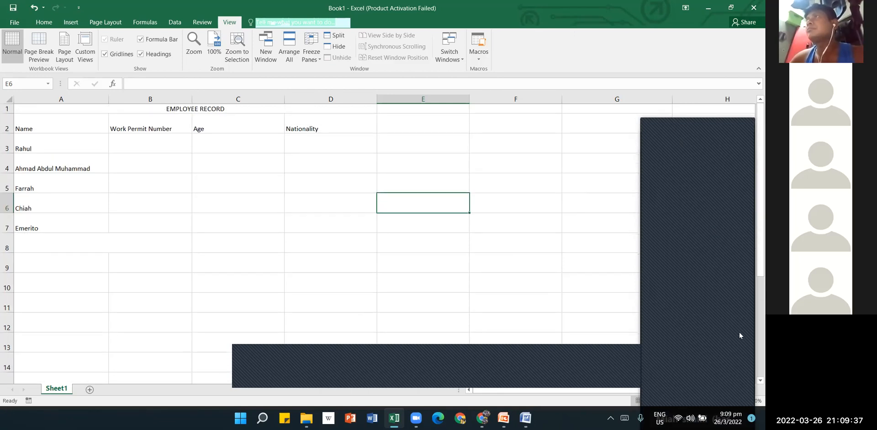
scroll(754, 381, "down", 3)
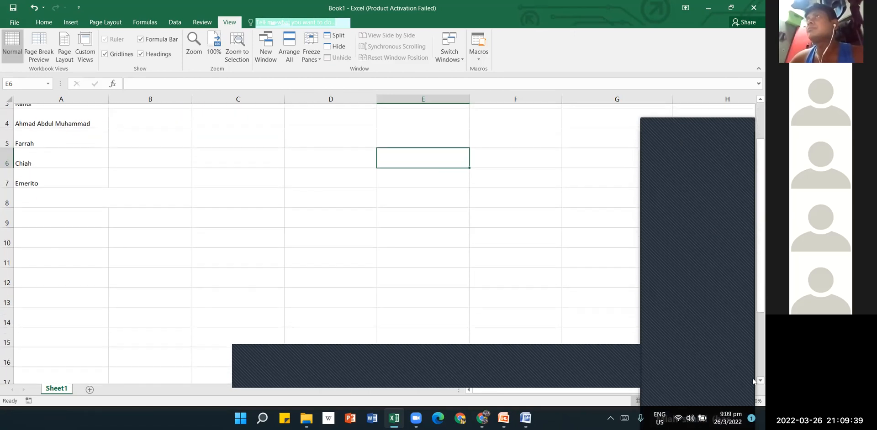
scroll(754, 382, "down", 1)
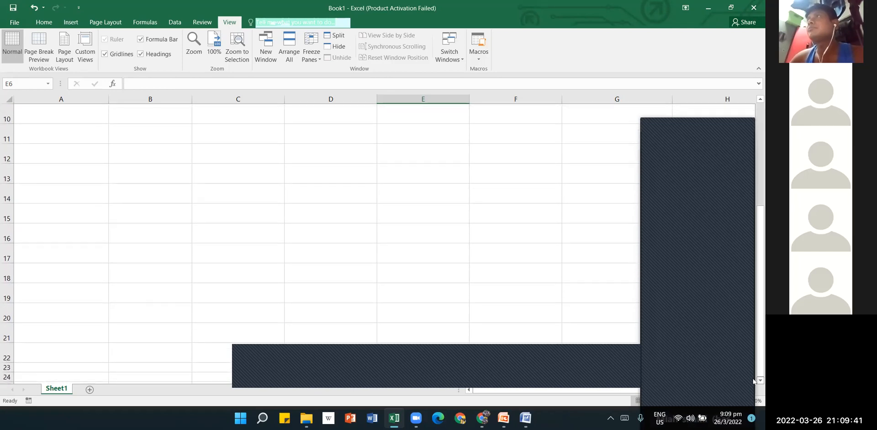
left_click(558, 256)
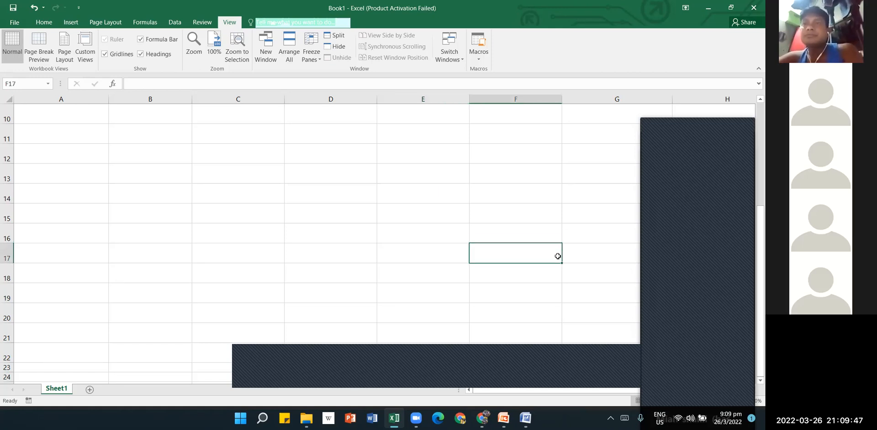
left_click(297, 141)
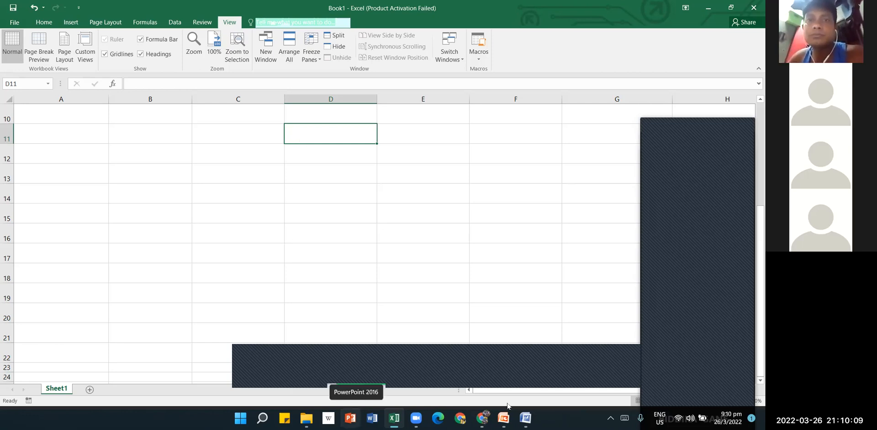
Step: Switch to the MS Excel Lesson 2 - Revision presentation in PowerPoint and review the topics on slides 2 and 3
mouse_move(503, 418)
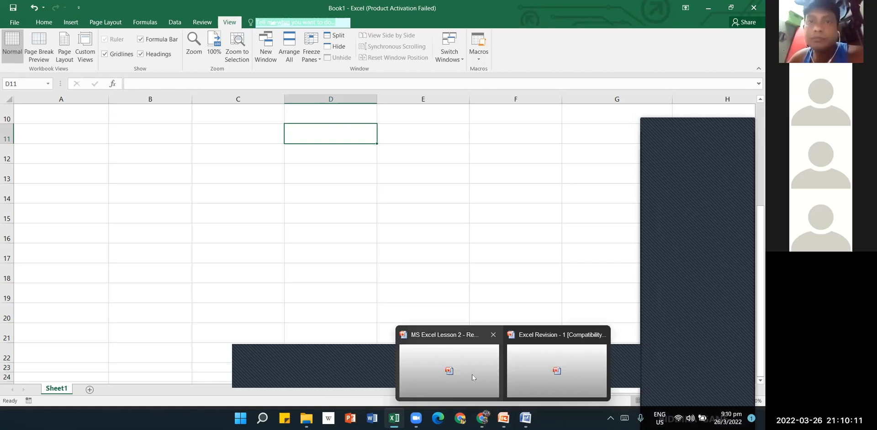
left_click(472, 377)
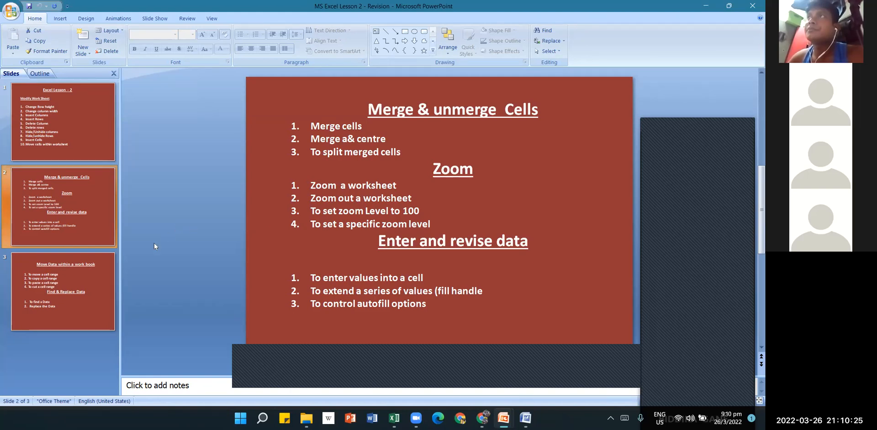
left_click(89, 284)
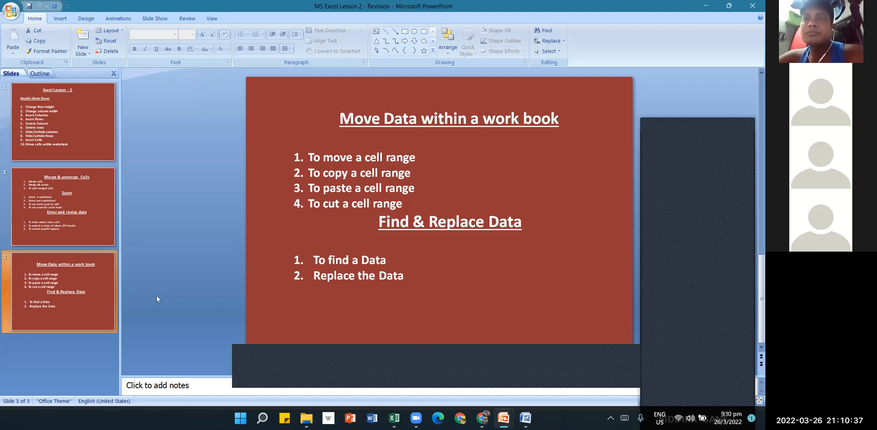
left_click(2, 209)
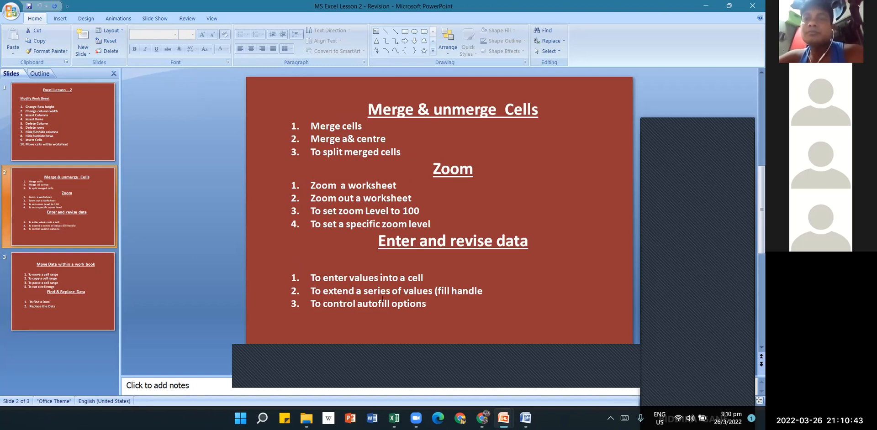
Step: Switch back to the Book1 workbook in Excel and insert a new column before the Name column
mouse_move(394, 418)
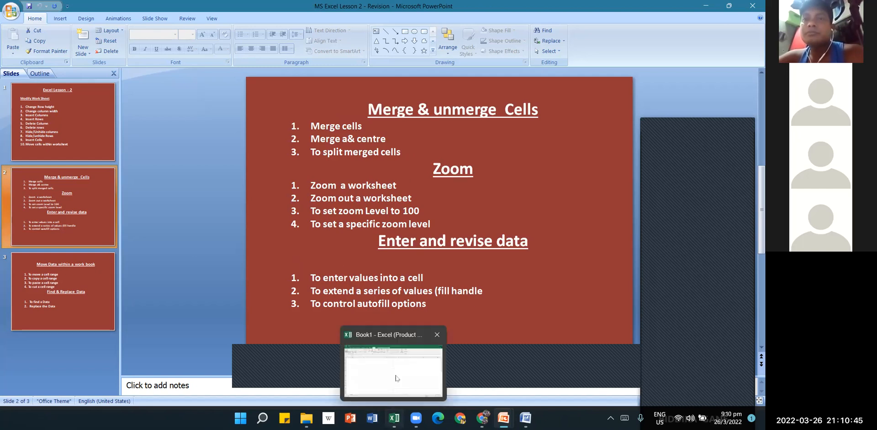
left_click(396, 375)
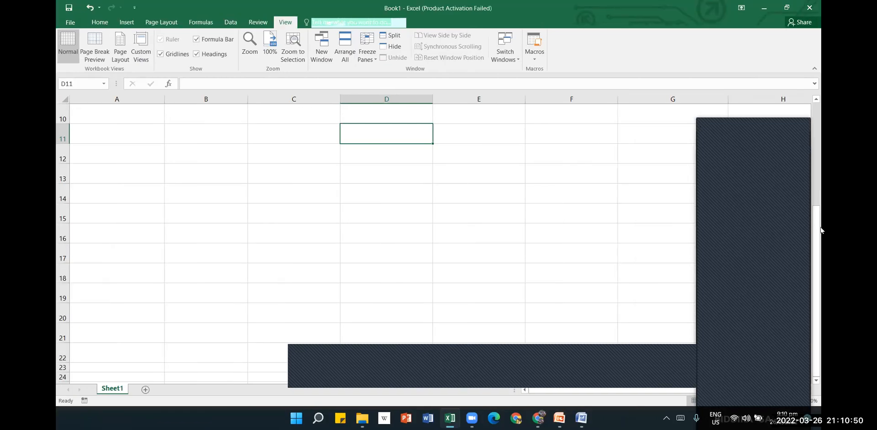
left_click_drag(817, 230, 811, 119)
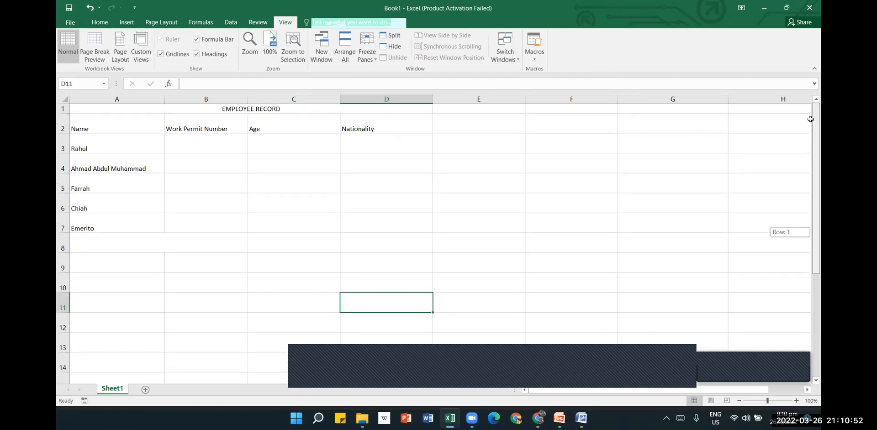
left_click(122, 99)
right_click(122, 99)
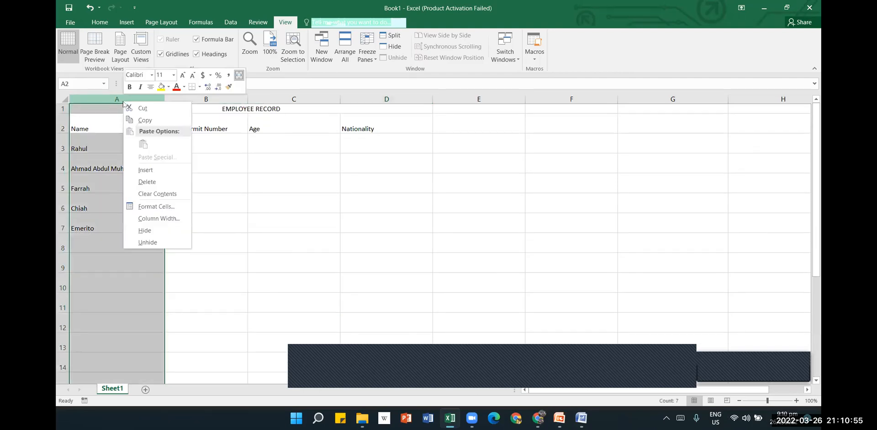
left_click(157, 171)
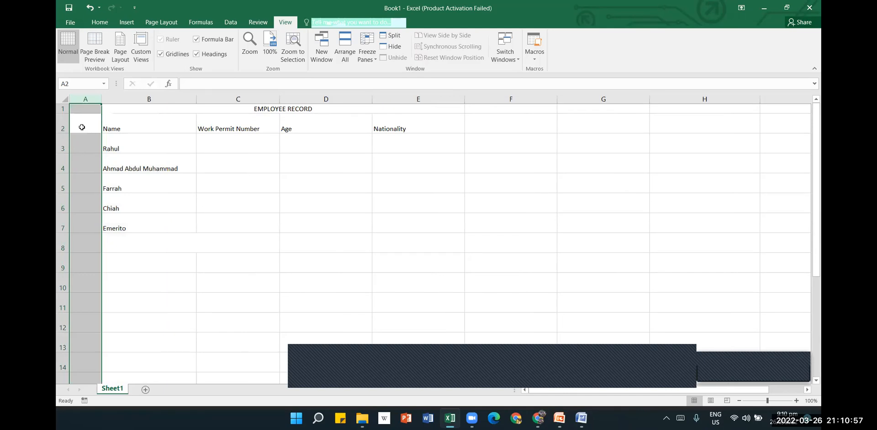
Step: Enter the header S.No. in cell A2 of the new column
left_click(81, 127)
type("s.NO.")
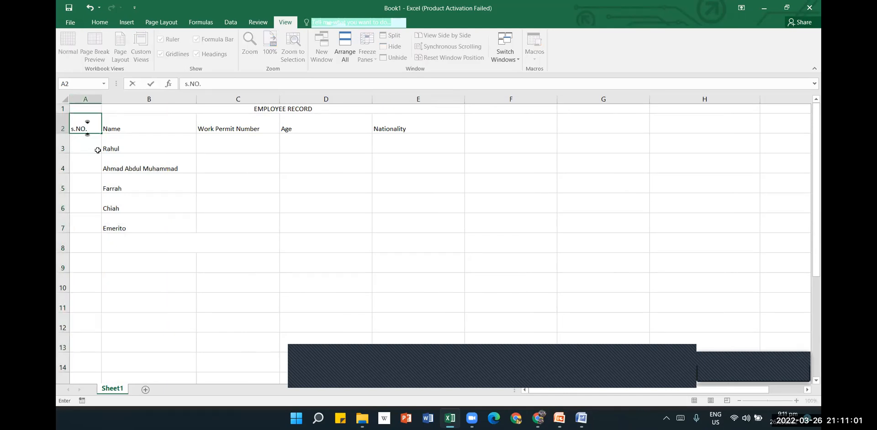
left_click(80, 161)
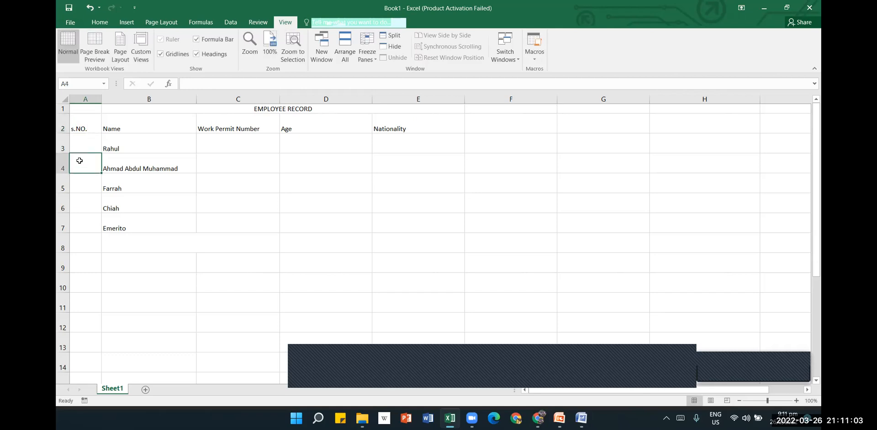
left_click(84, 118)
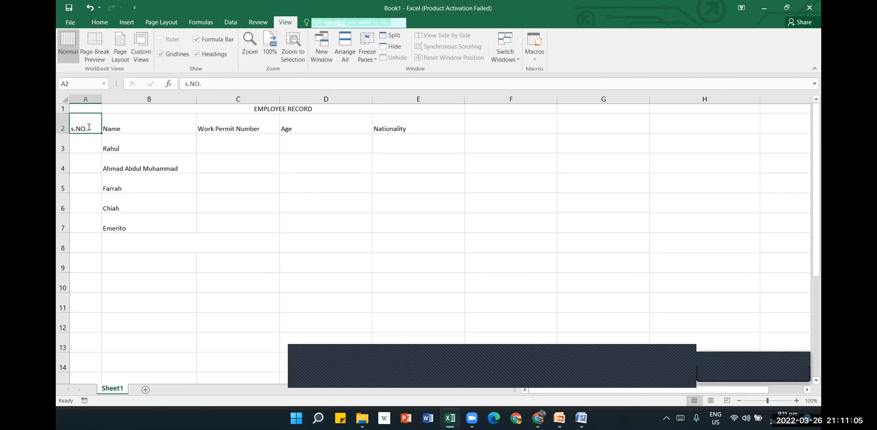
type("sS.")
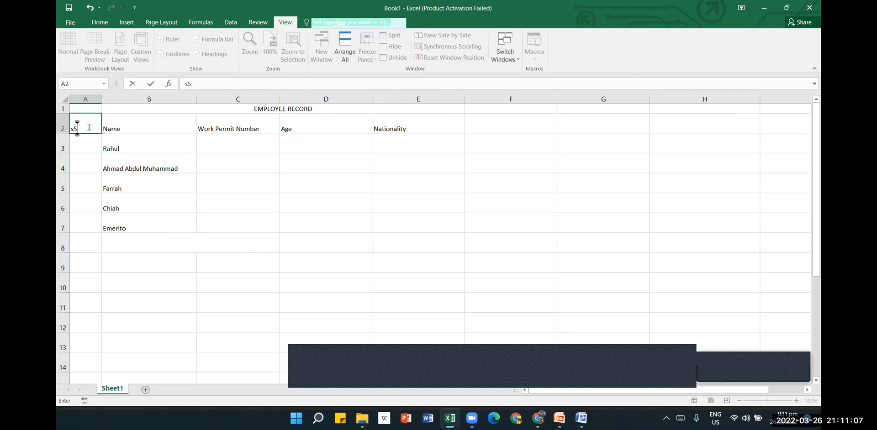
key("BackSpace")
key("BackSpace")
key("BackSpace")
type("S.No.")
Step: Enter the serial numbers 1 and 2 in cells A3 and A4 under the S.No. header
left_click(85, 147)
type("1")
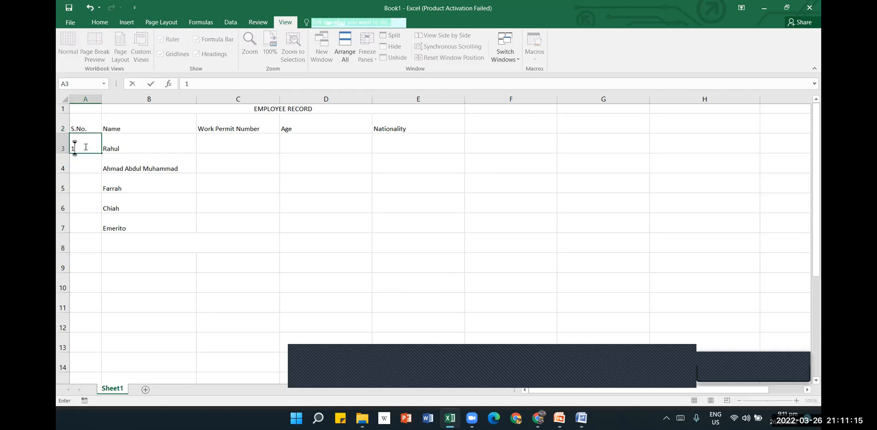
key("Return")
type("1")
key("Return")
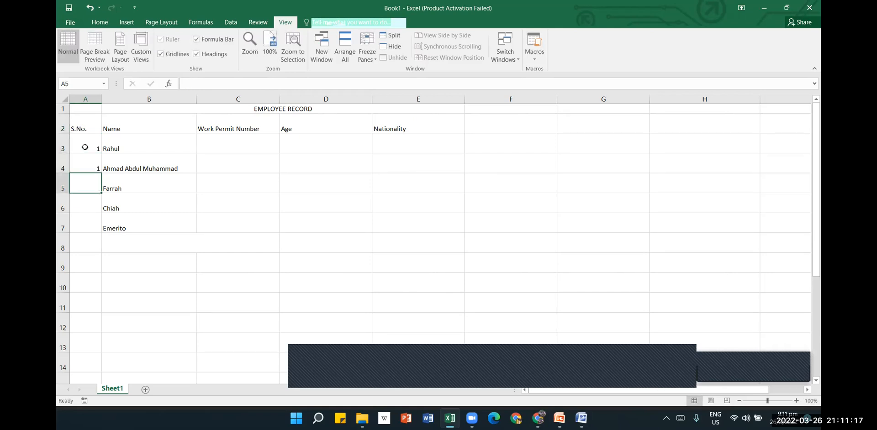
key("Up")
type("2")
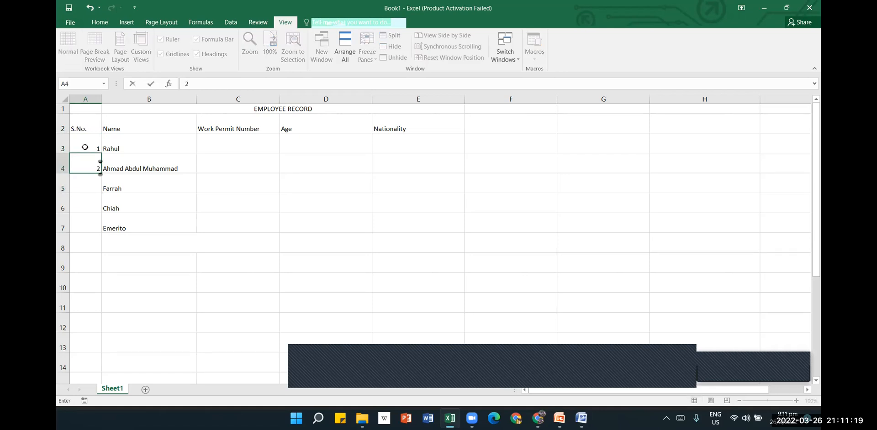
Step: Enter 3 and 4 in cells A5 and A6, and extend the serial number series down to 17 in cell A19
key("Return")
type("3")
key("Return")
type("4")
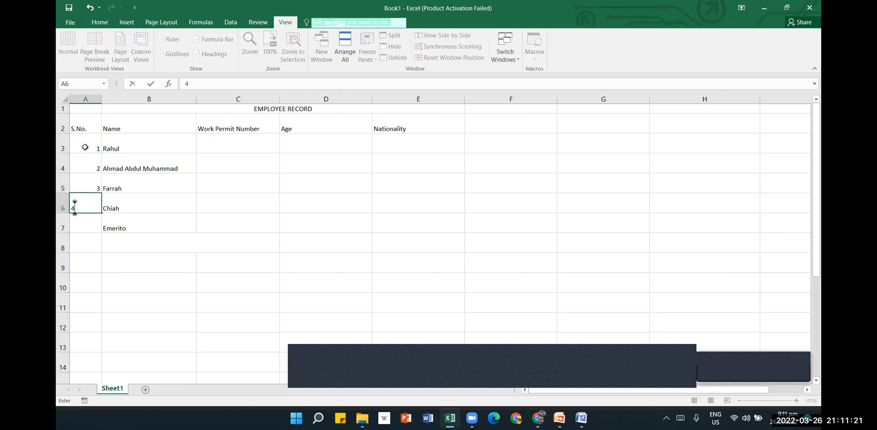
key("Return")
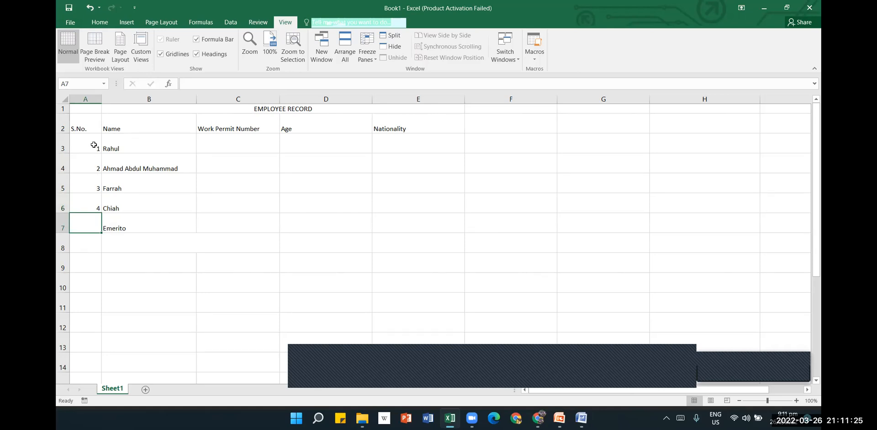
mouse_move(94, 145)
left_mouse_down()
mouse_move(112, 290)
mouse_move(109, 362)
mouse_move(107, 353)
left_mouse_up()
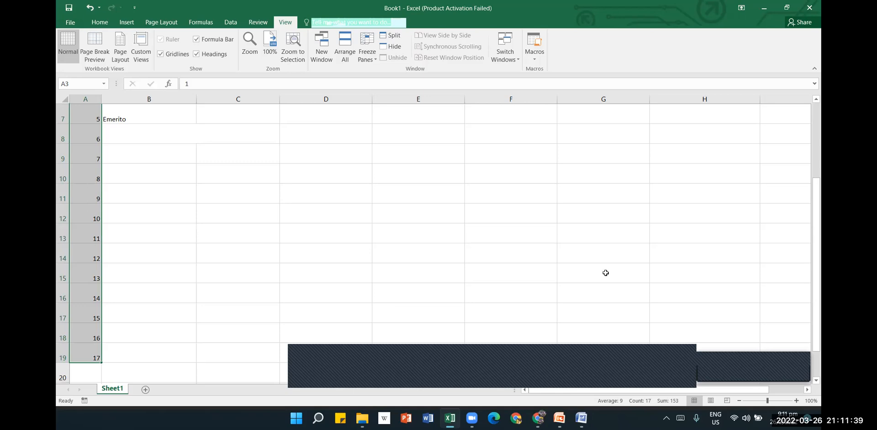
left_click_drag(817, 211, 818, 110)
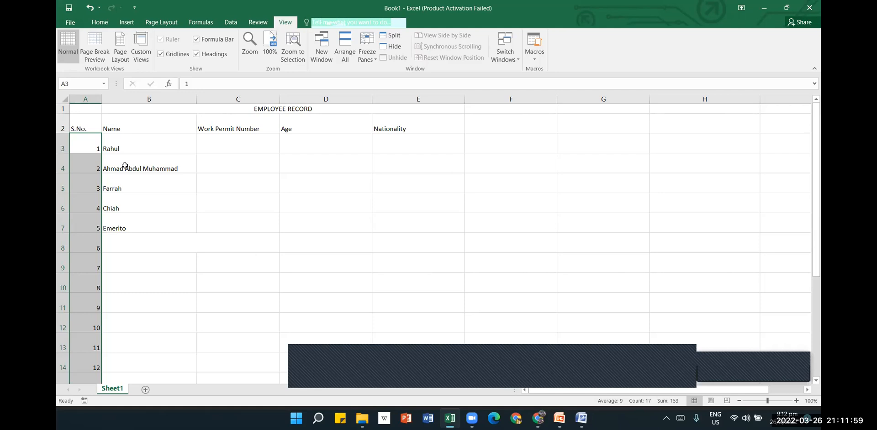
Step: Replace the serial numbers in cells A3, A4 and A5 with 0, 1 and 2
left_click(93, 148)
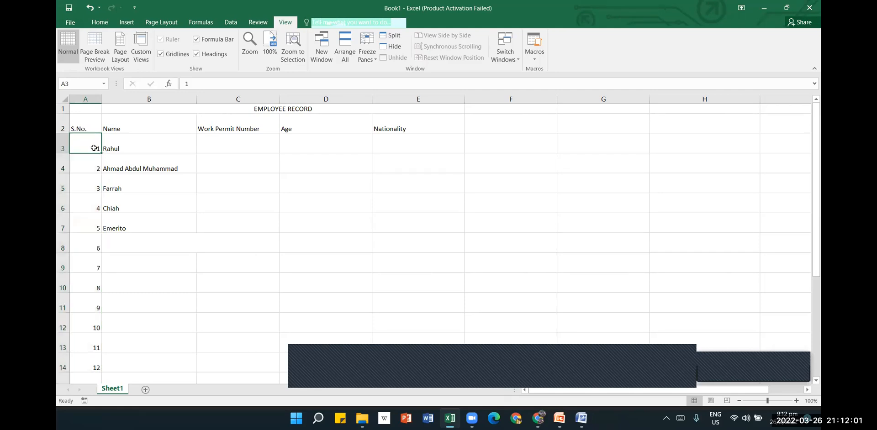
type("0")
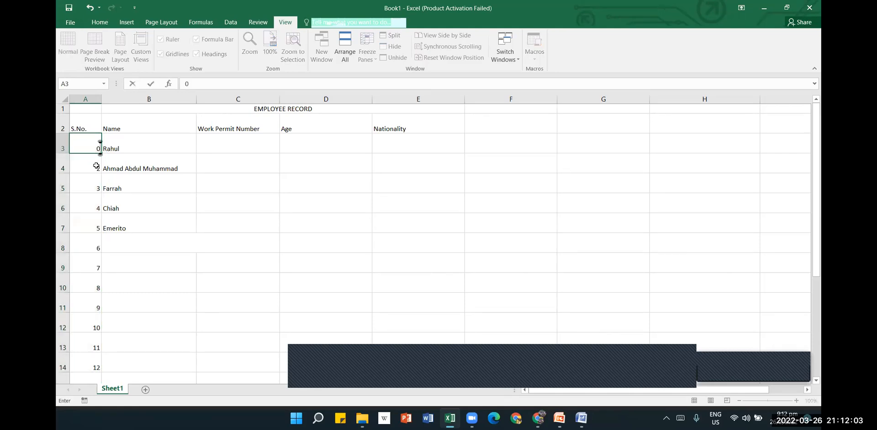
left_click(96, 166)
type("1")
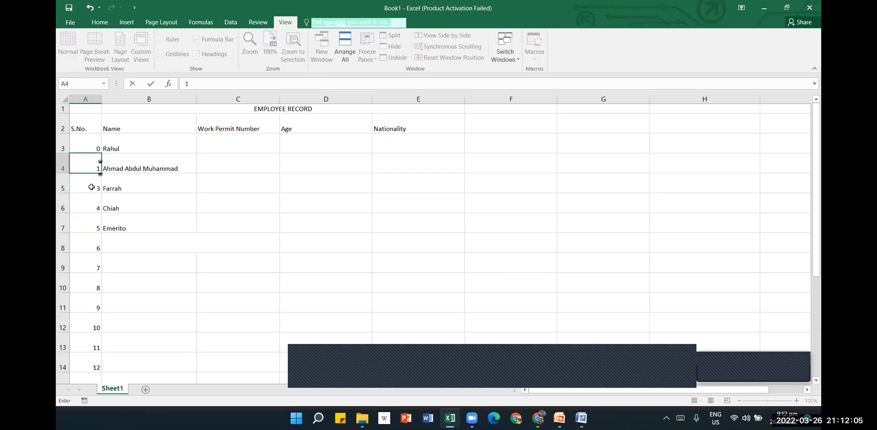
left_click(92, 188)
type("2")
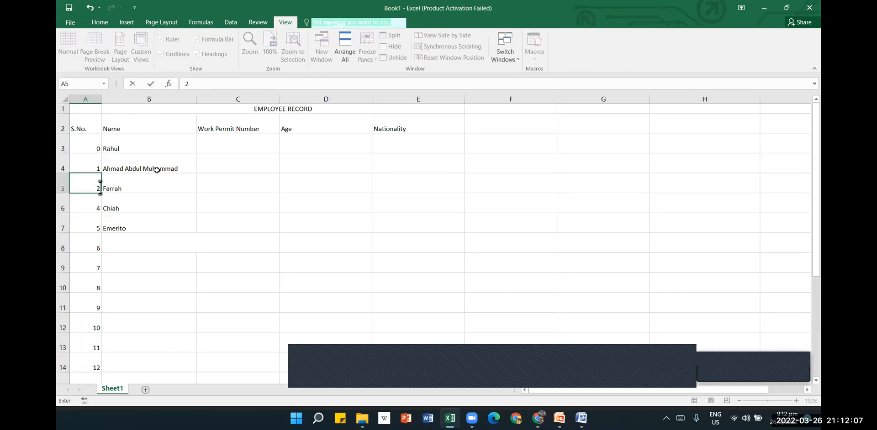
left_click(305, 215)
Step: Clear the serial numbers in cells A4 to A14 and enter 1 in cell A4
left_click_drag(90, 143, 78, 368)
key("Delete")
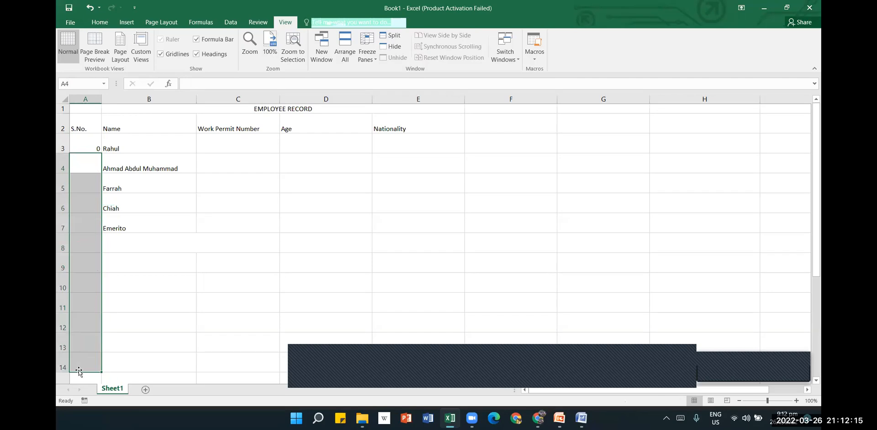
left_click(92, 169)
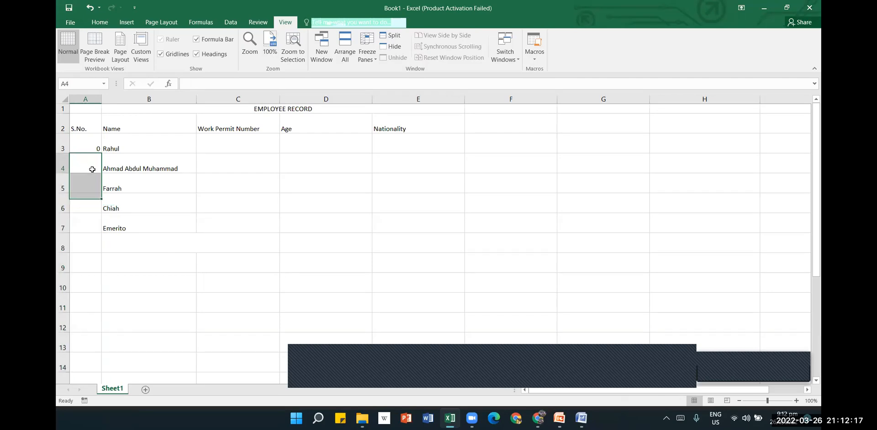
type("1")
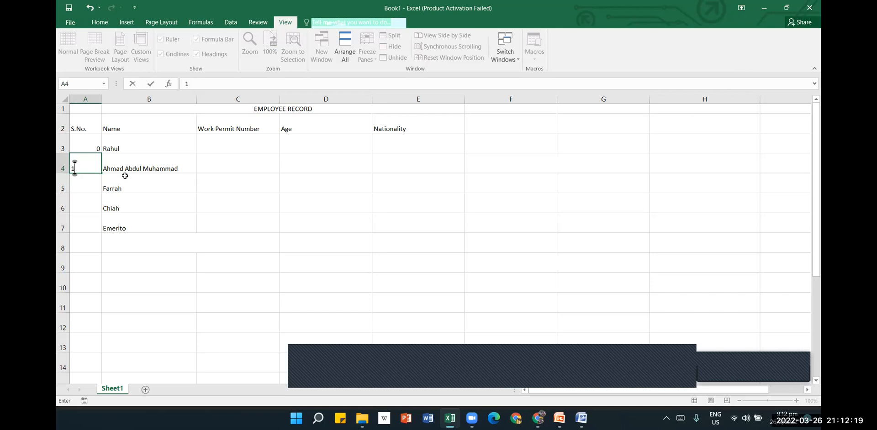
left_click(252, 262)
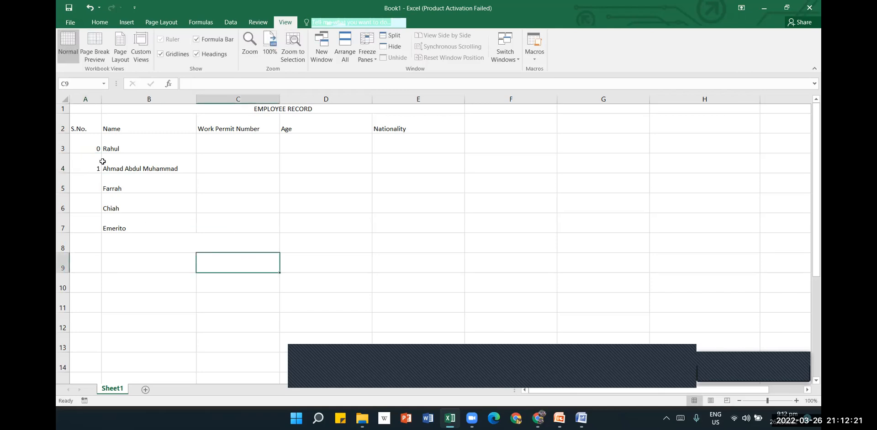
Step: Try to enter the serial number in cell A3 with a leading zero, as 01
left_click(87, 148)
type("01")
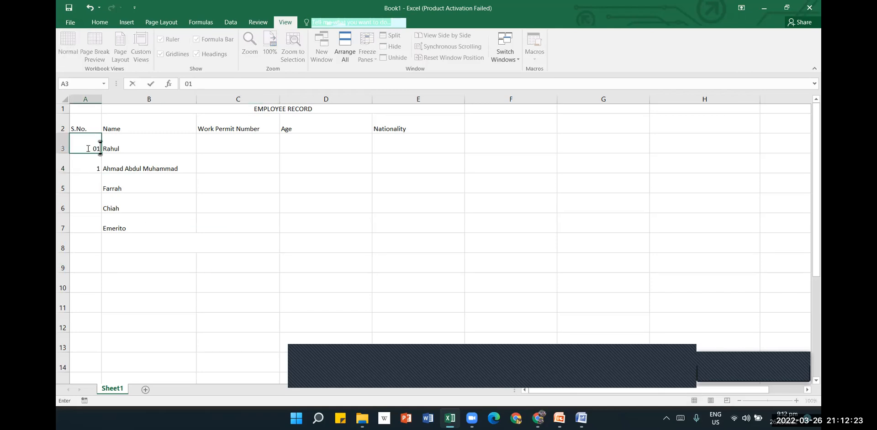
left_click(96, 164)
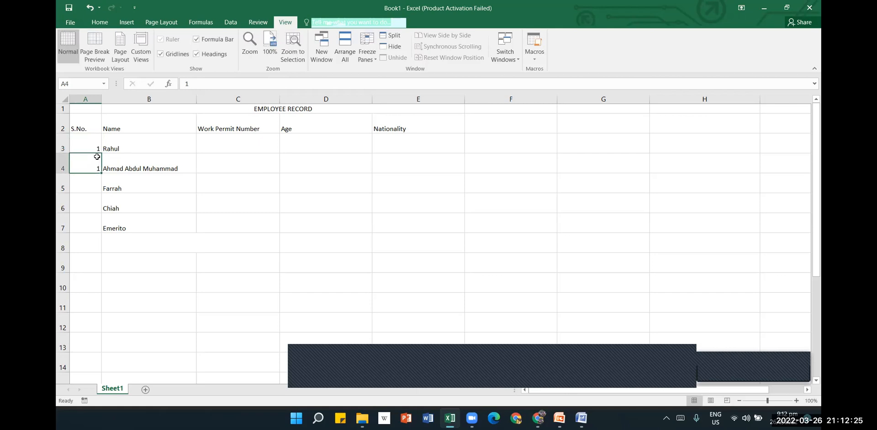
left_click(94, 149)
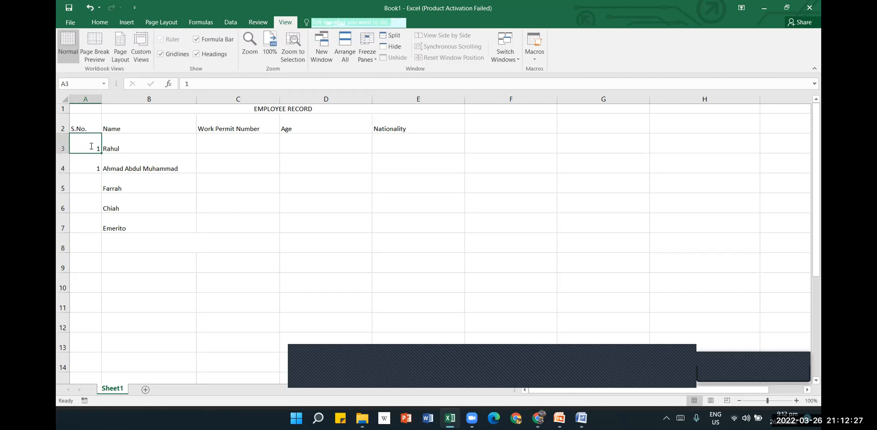
type("01")
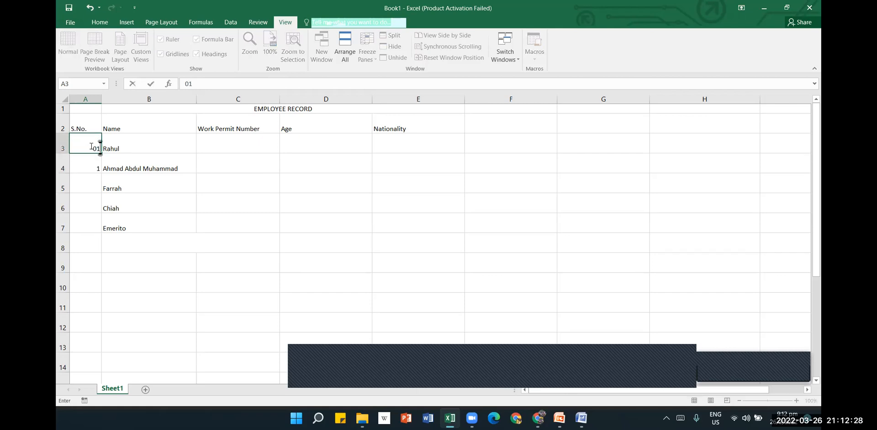
left_click(89, 170)
left_click(94, 132)
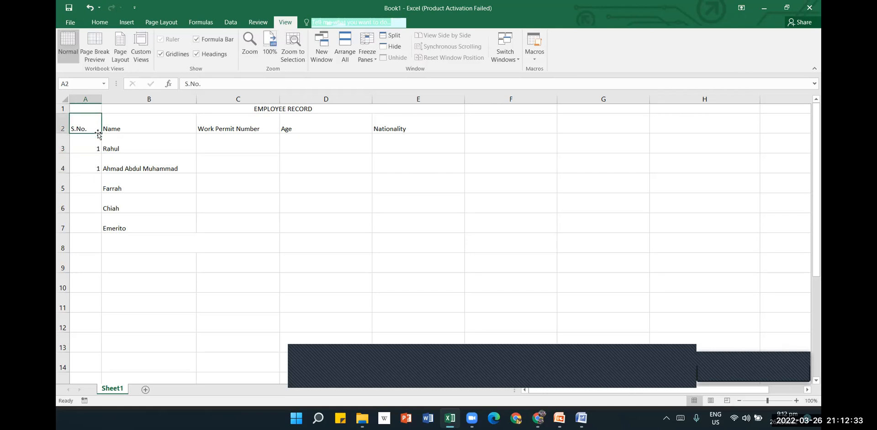
Step: Apply the Number format to cell A3 and accept the Format Cells settings with two decimal places
left_click(94, 146)
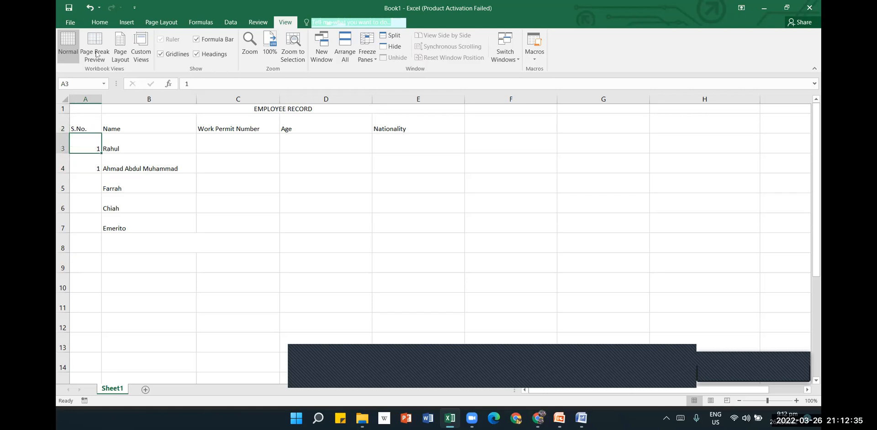
left_click(100, 22)
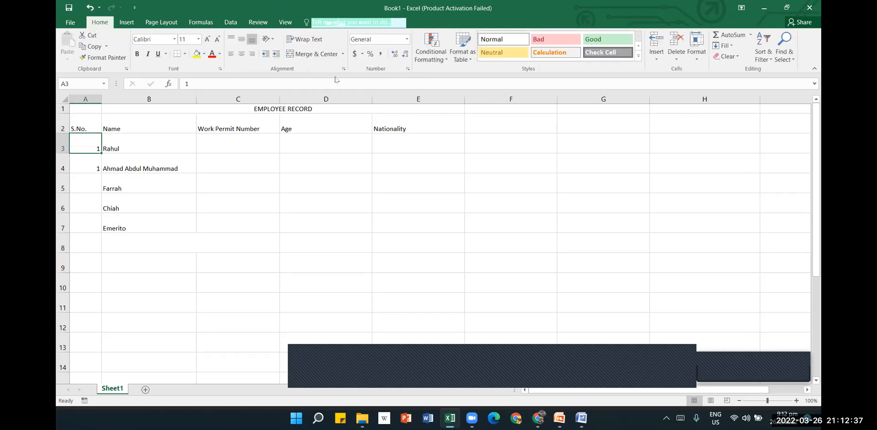
left_click(407, 40)
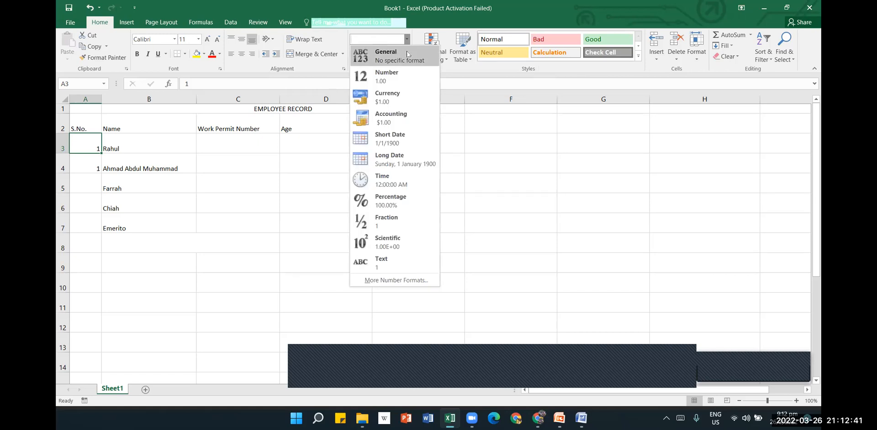
left_click(404, 77)
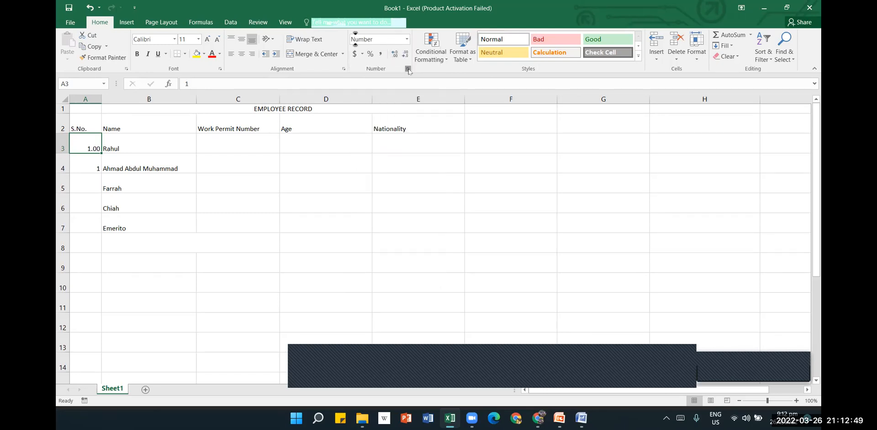
left_click(409, 69)
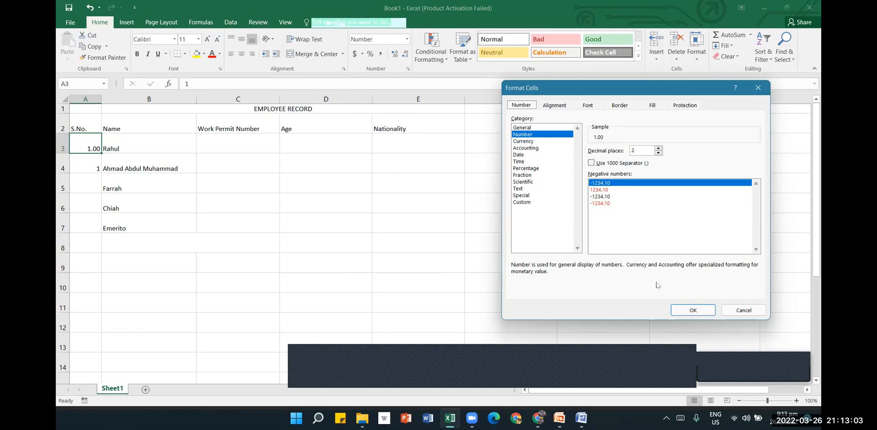
left_click(698, 309)
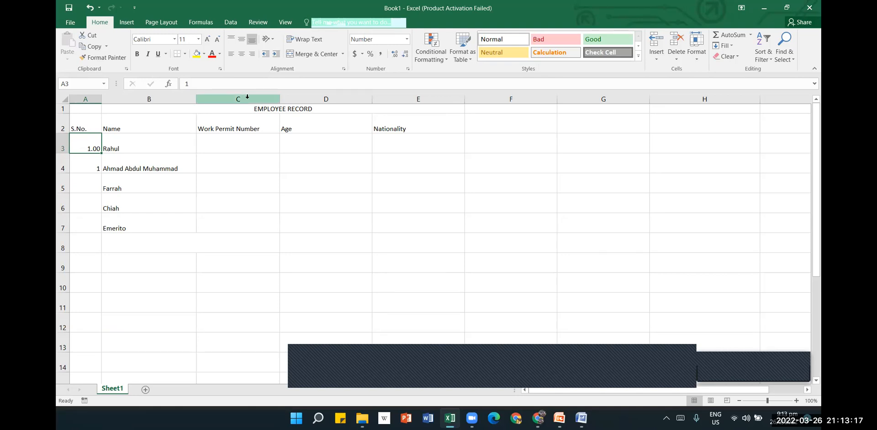
Step: Apply the custom number format #,##0 to cell A3
left_click(406, 70)
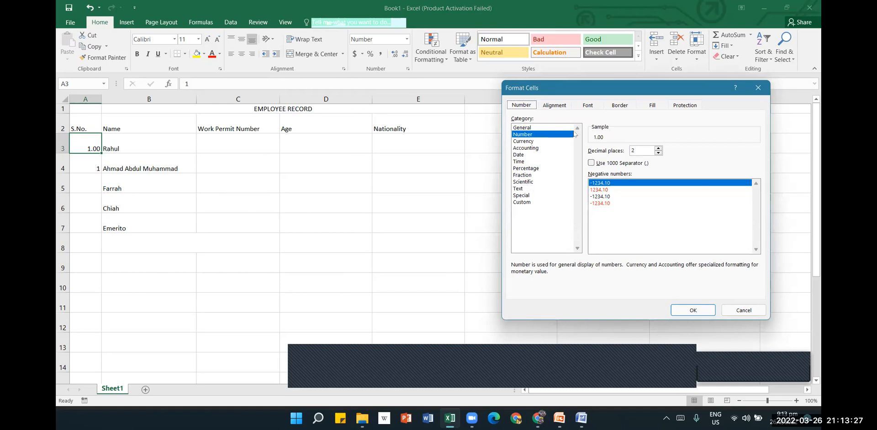
left_click(525, 203)
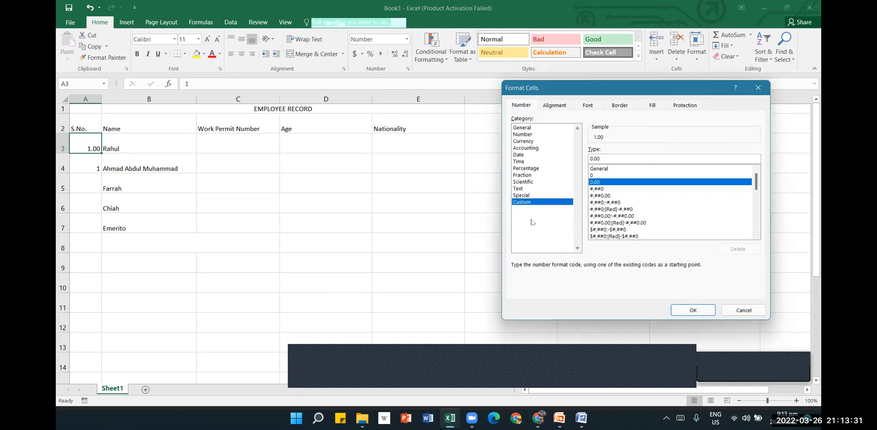
left_click(602, 188)
left_click(693, 312)
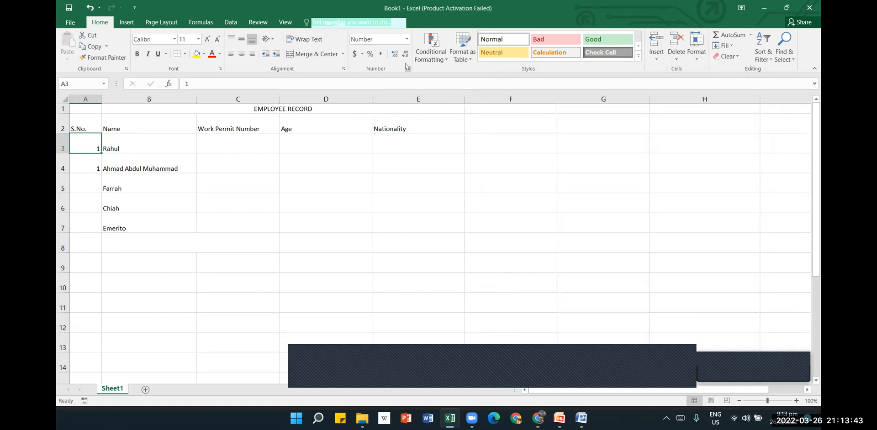
Step: Apply the custom number format #,##0.00 to cell A3
left_click(407, 40)
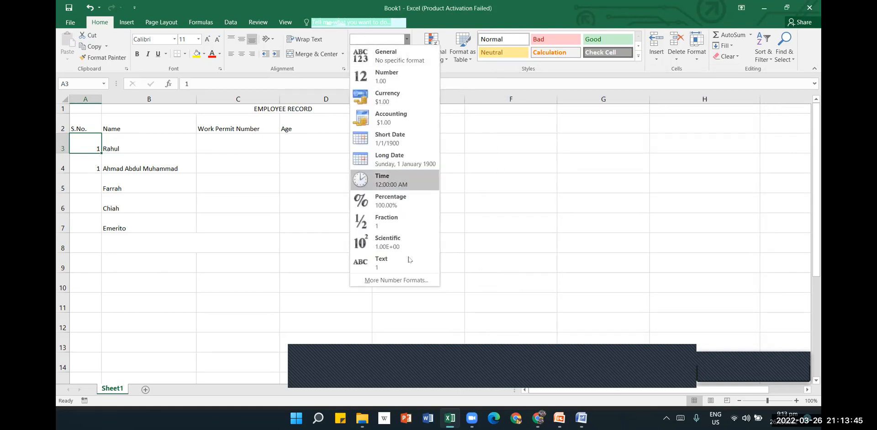
left_click(397, 281)
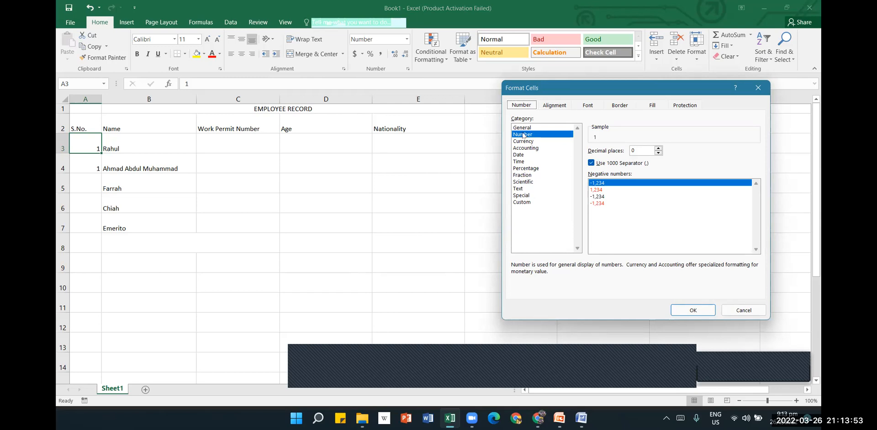
left_click(522, 203)
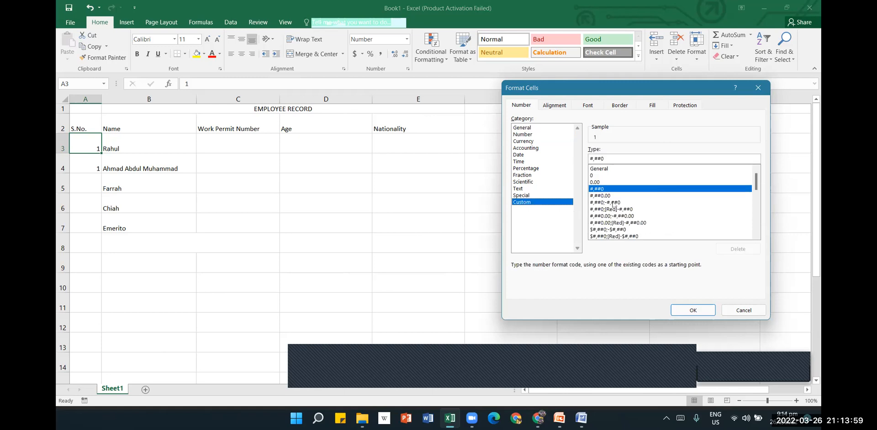
left_click(599, 196)
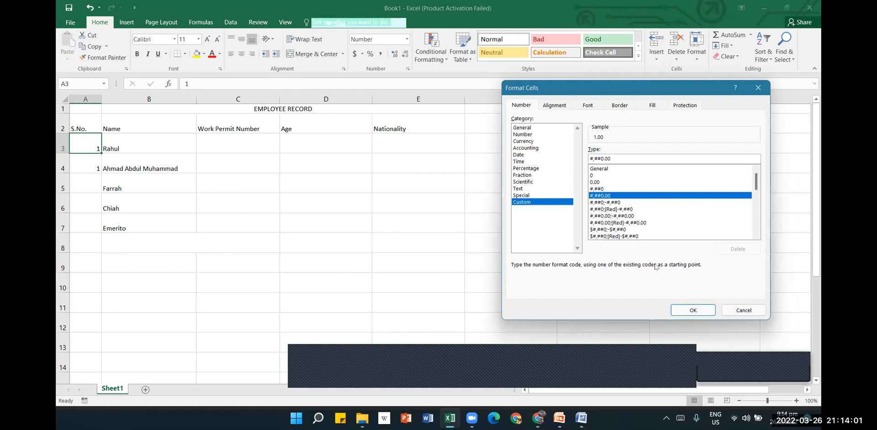
left_click(683, 310)
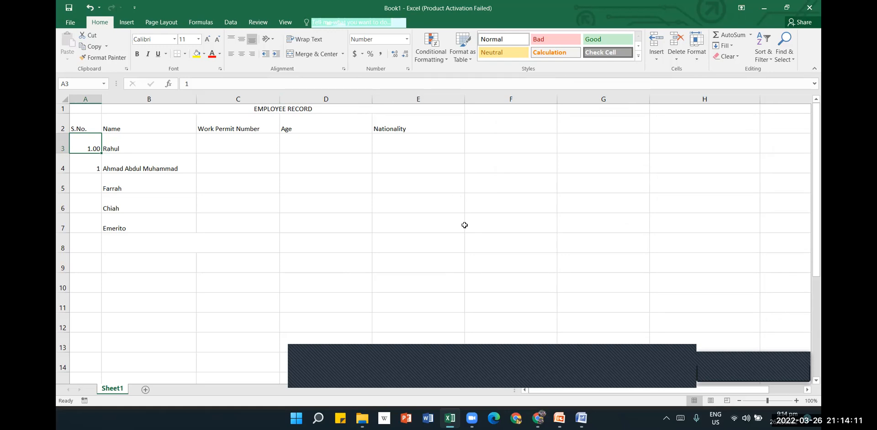
left_click(202, 215)
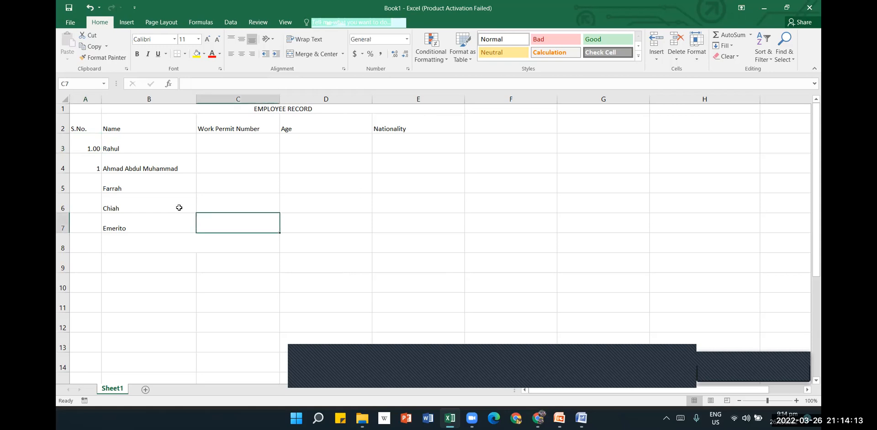
Step: Clear cell A3, enter the serial number 1 again, and apply the General number format to the range A1:E3
left_click(88, 148)
key("Delete")
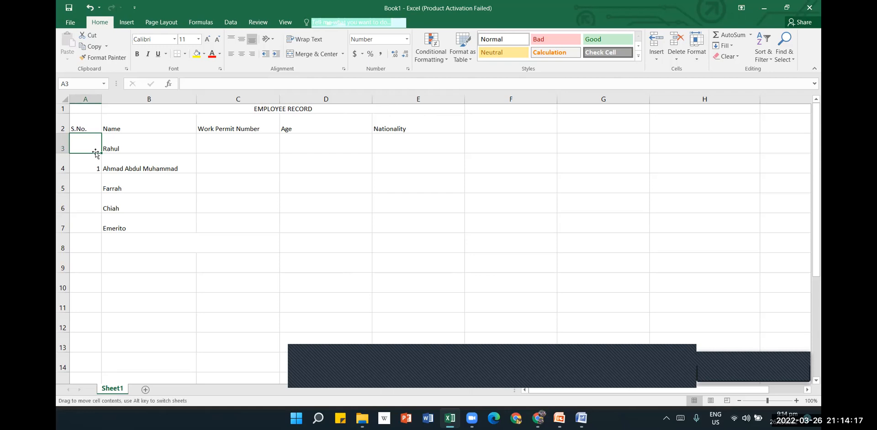
type("1")
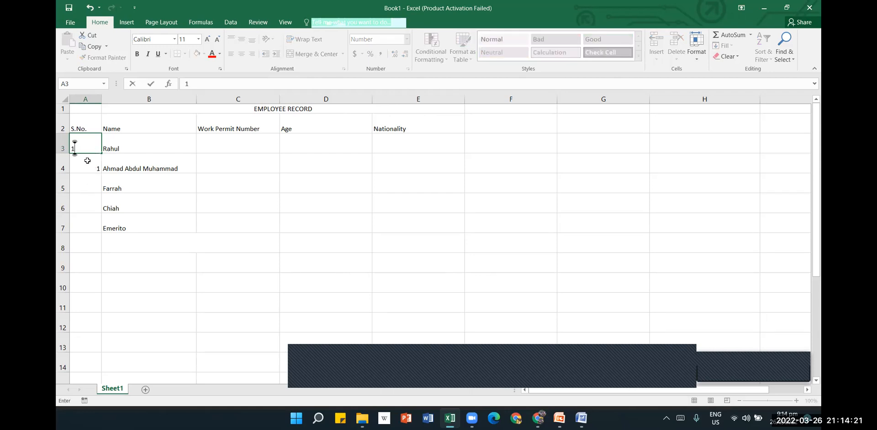
left_click(87, 161)
left_click_drag(84, 147, 416, 109)
left_click(406, 39)
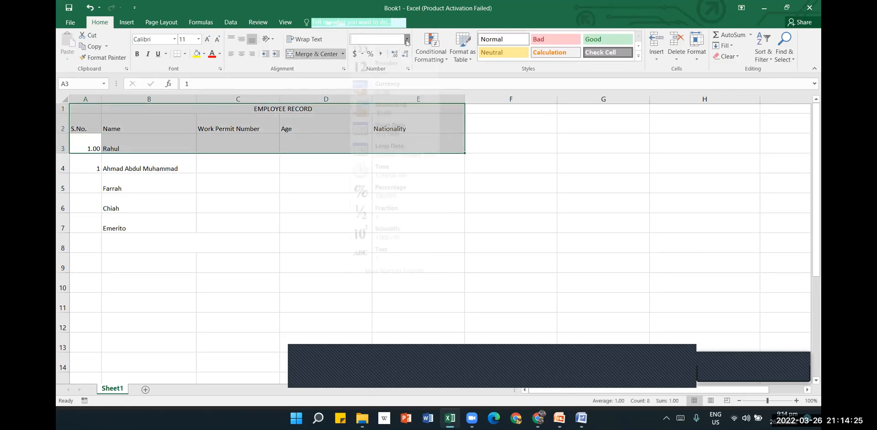
left_click(389, 62)
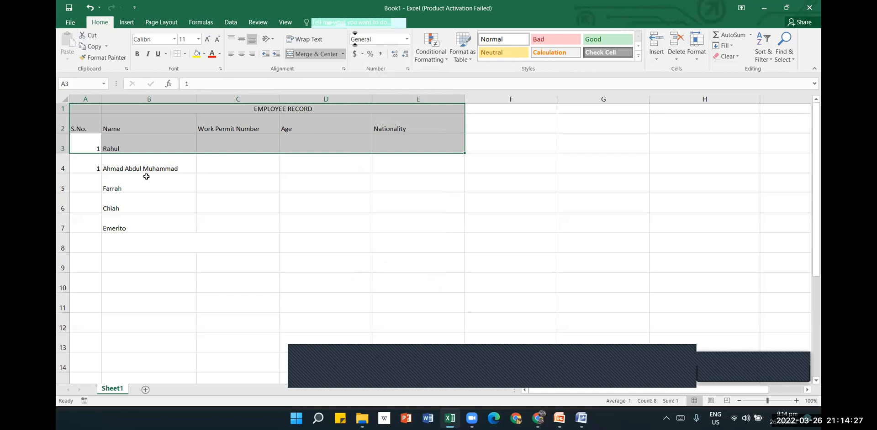
Step: Enter serial numbers 2 in A4 and 3 in A5, and extend the series from A3:A5 down to A13
left_click(99, 160)
type("2")
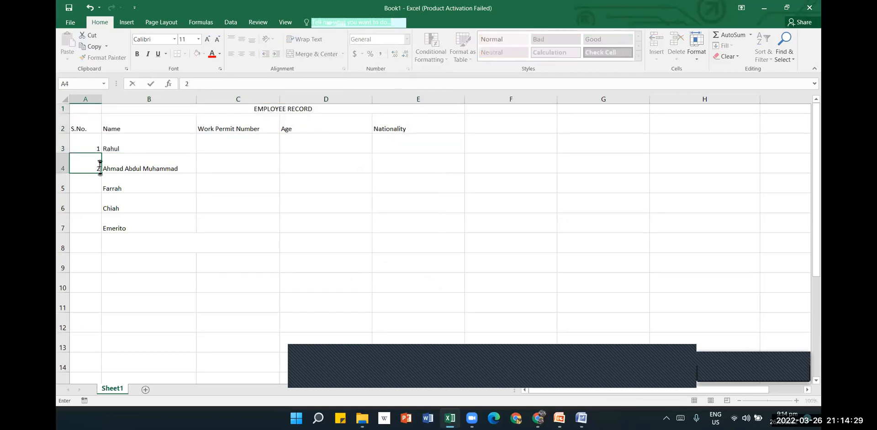
left_click(90, 185)
type("3")
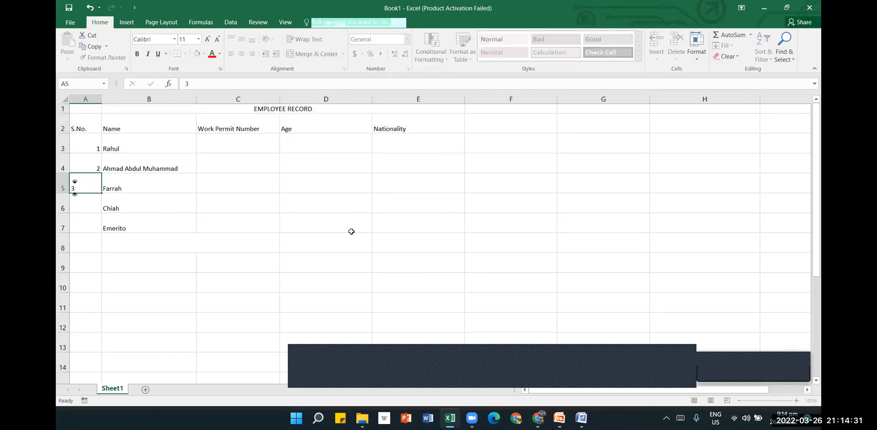
left_click(350, 232)
left_click_drag(94, 149, 104, 350)
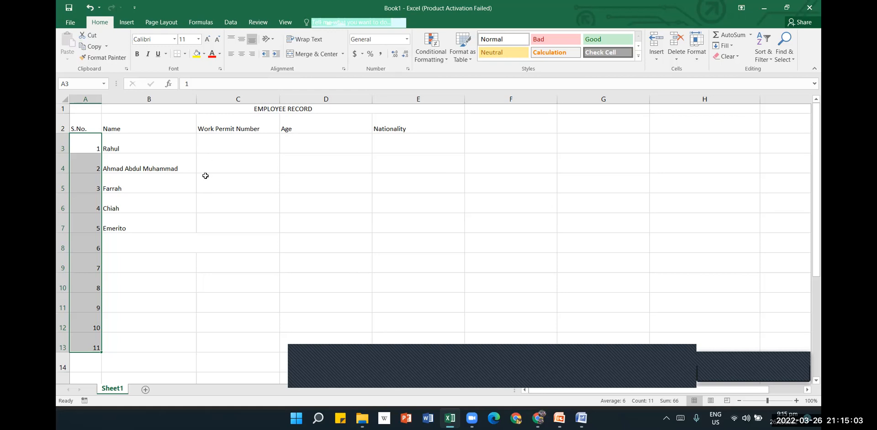
left_click(98, 145)
left_click_drag(97, 146, 92, 185)
right_click(93, 184)
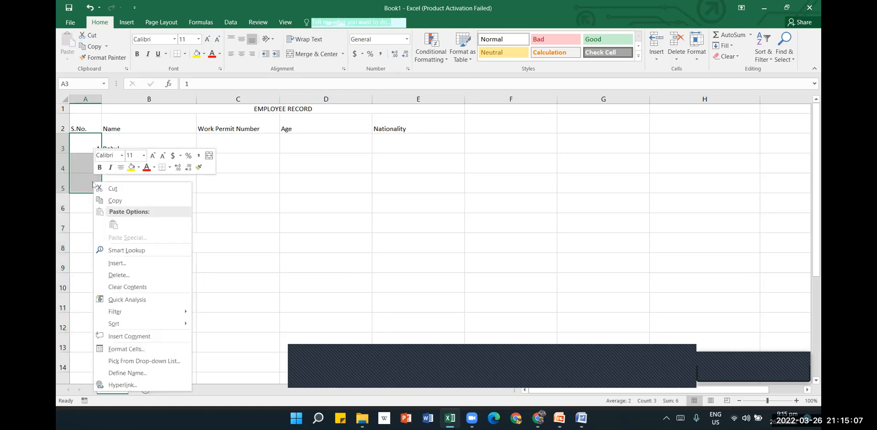
key("Escape")
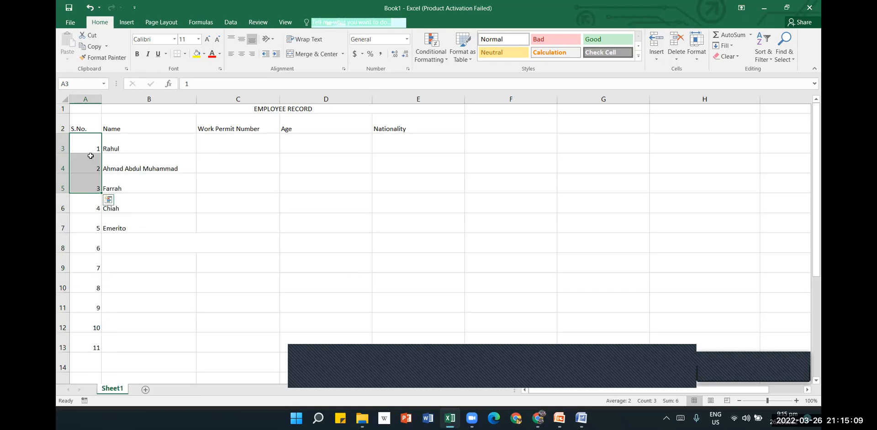
left_click(109, 200)
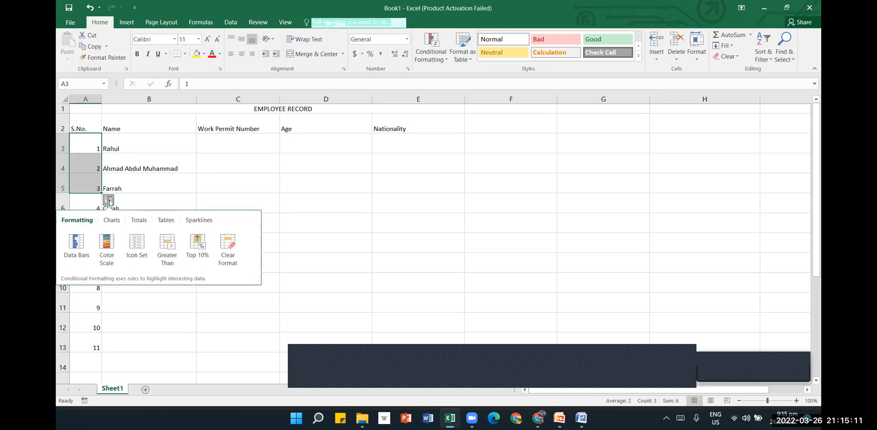
left_click(363, 186)
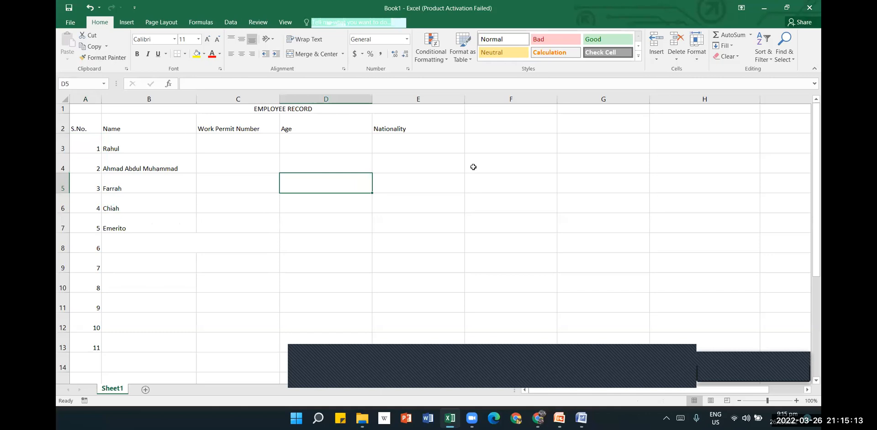
Step: Enter January in F3 and February in F4, and extend the month series down to F14
left_click(487, 148)
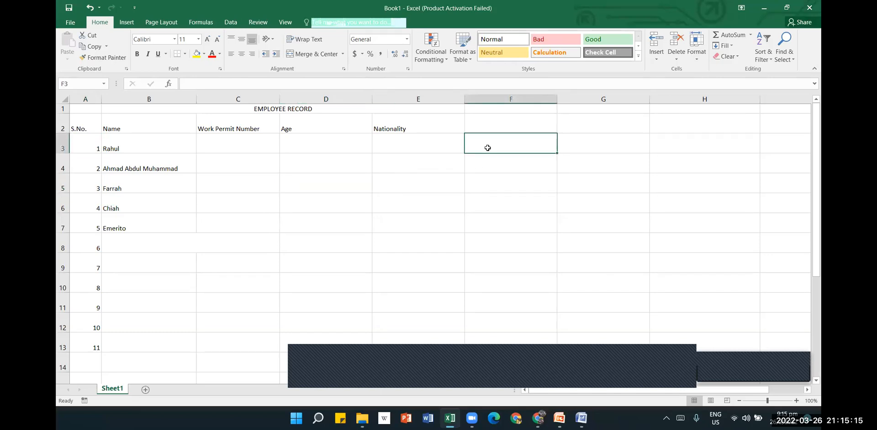
type("January")
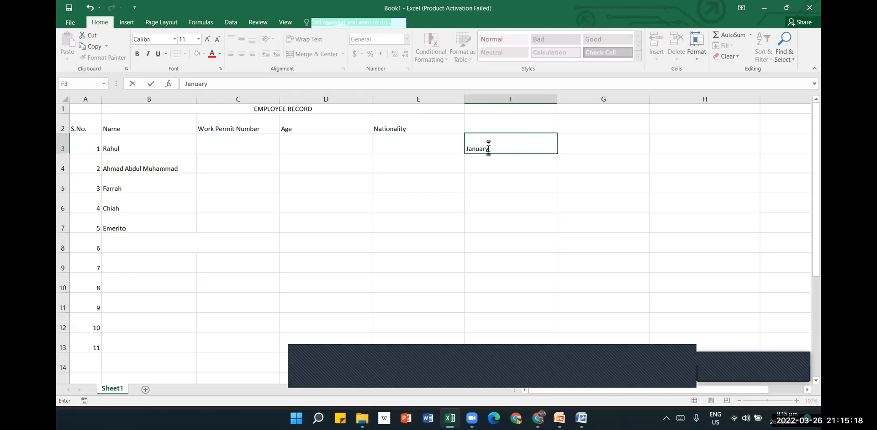
key("Return")
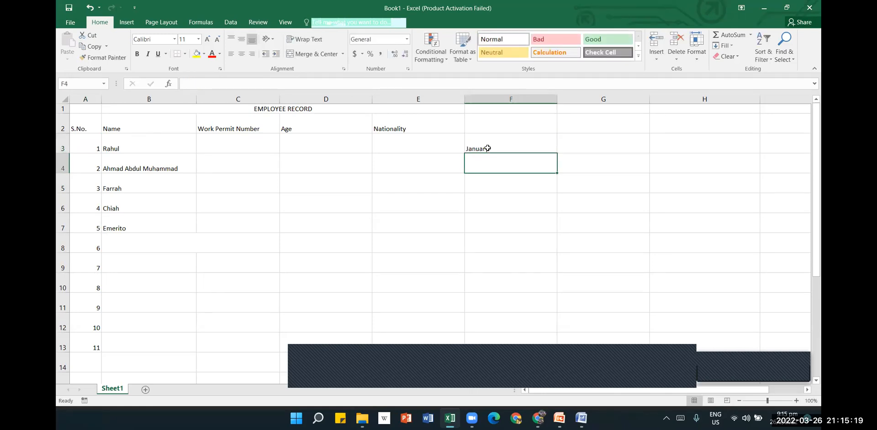
type("Febry")
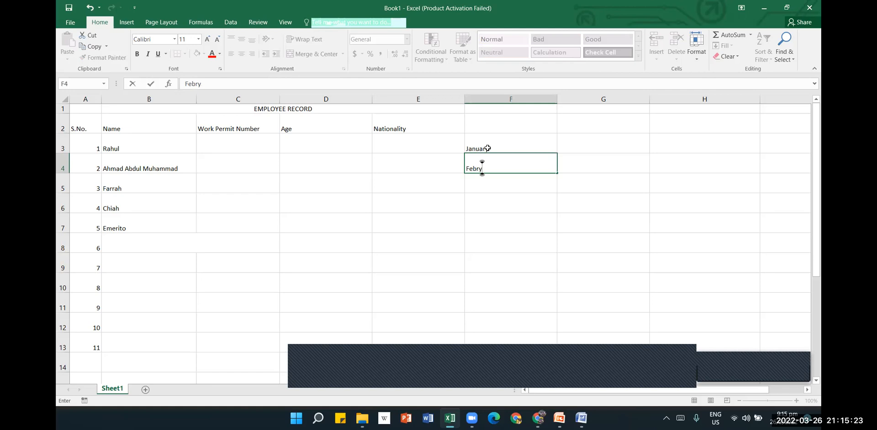
key("BackSpace")
type("uary")
left_click(523, 210)
left_click(536, 154)
mouse_move(536, 145)
left_mouse_down()
mouse_move(558, 233)
mouse_move(556, 366)
left_mouse_up()
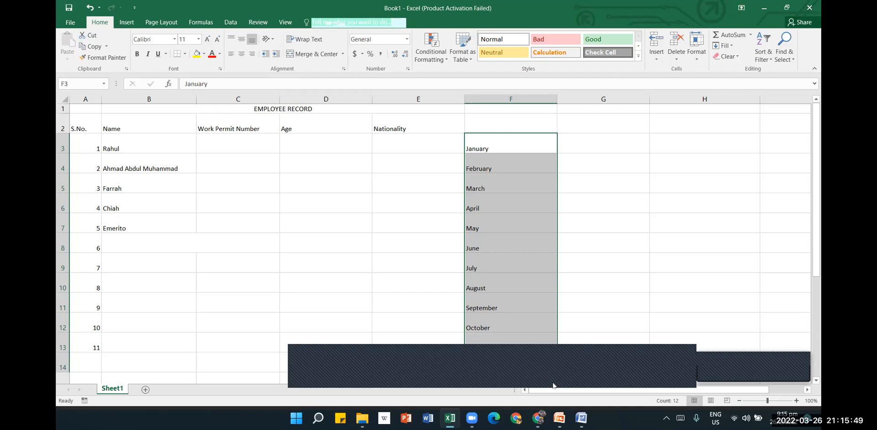
left_click_drag(515, 142, 515, 162)
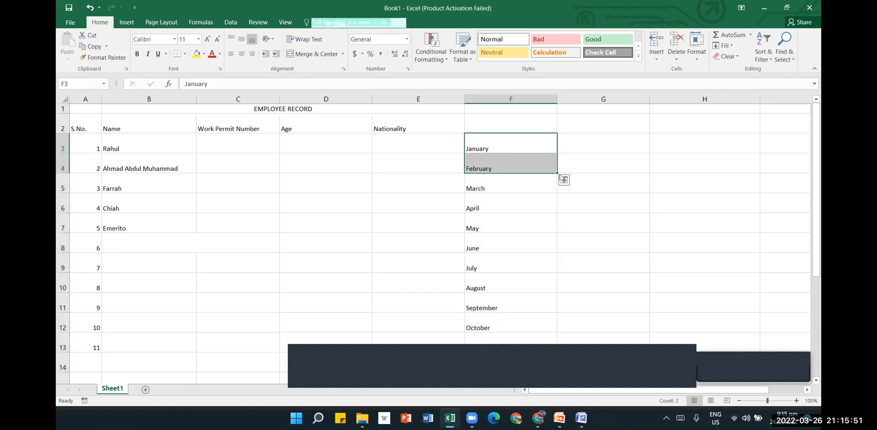
left_click(565, 182)
left_click(564, 182)
left_click(409, 221)
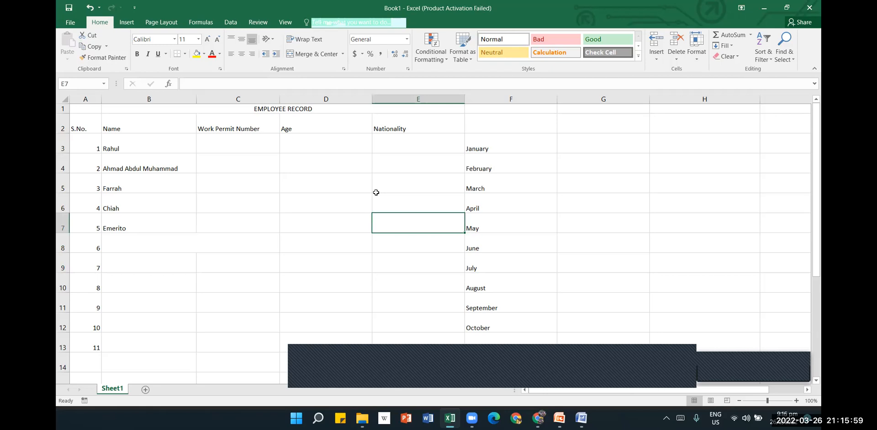
Step: Try to apply Flash Fill to the January and February cells F3:F4
left_click_drag(497, 152, 494, 172)
left_click(229, 24)
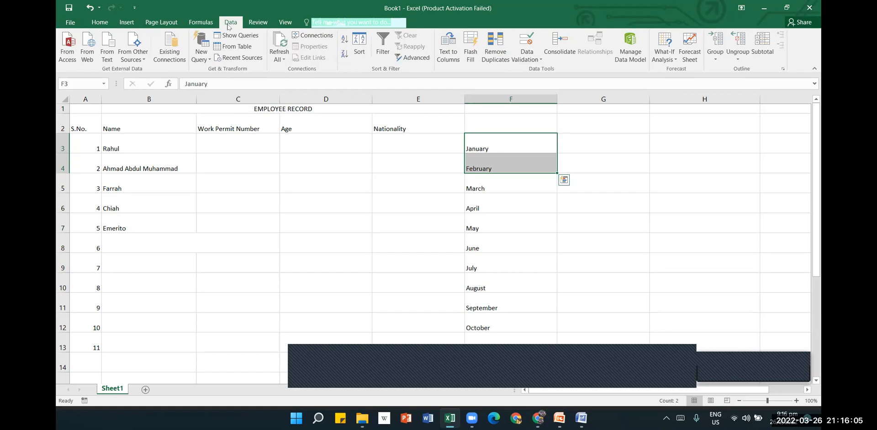
left_click(294, 245)
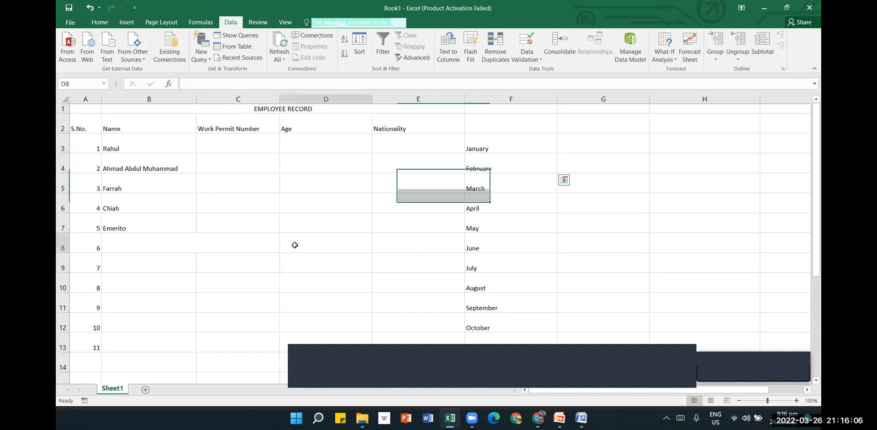
left_click(386, 218)
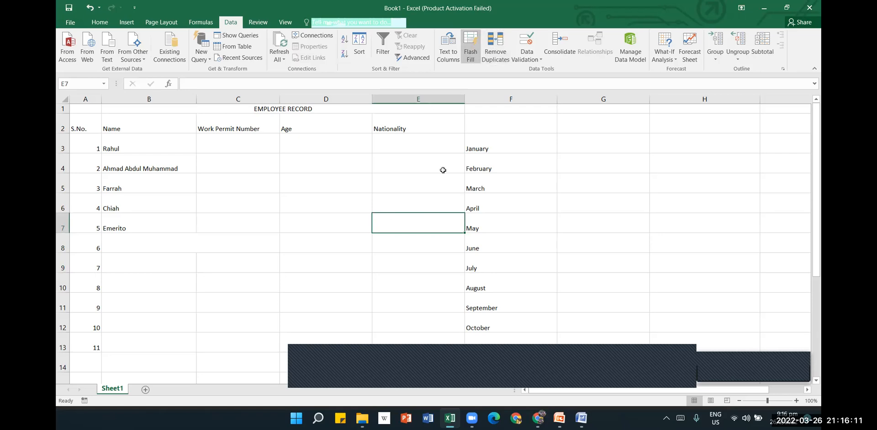
left_click_drag(488, 149, 488, 169)
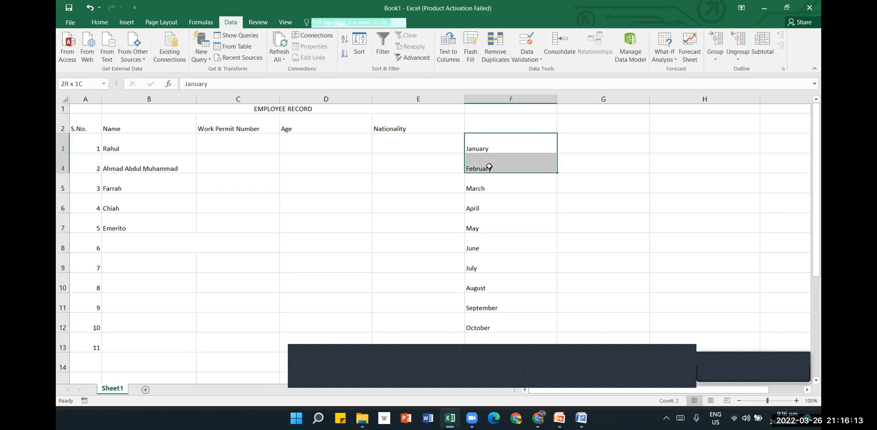
left_click(471, 46)
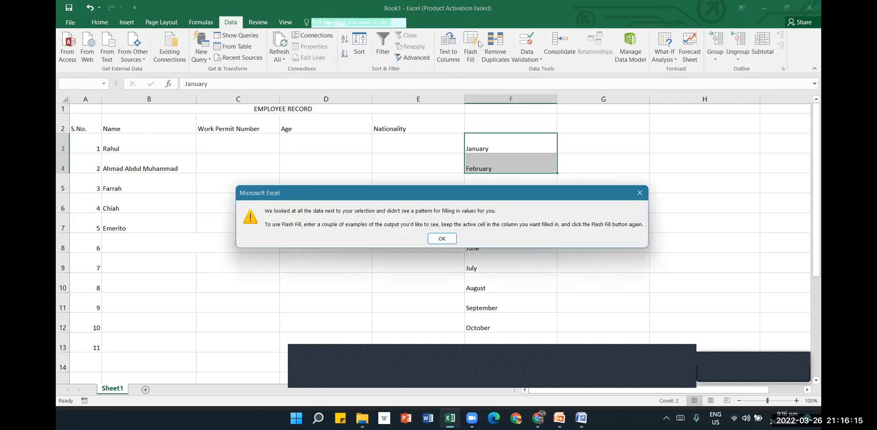
left_click(442, 238)
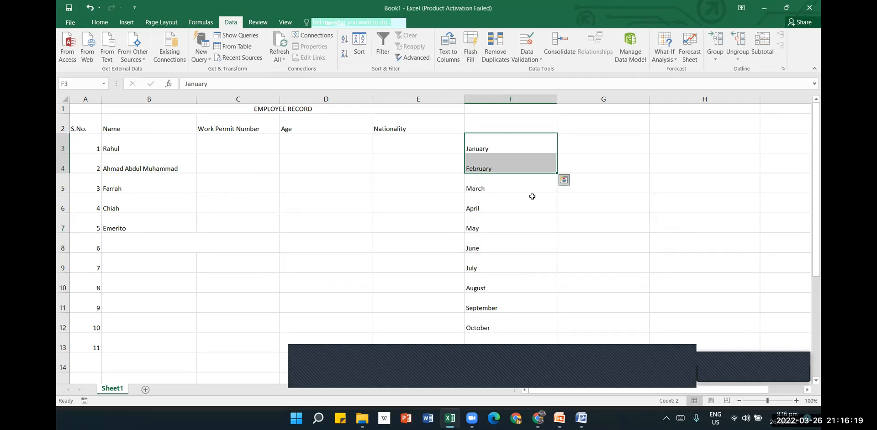
Step: Extend the month series again from January to March in F3:F5 down to F11
left_click_drag(495, 146, 499, 188)
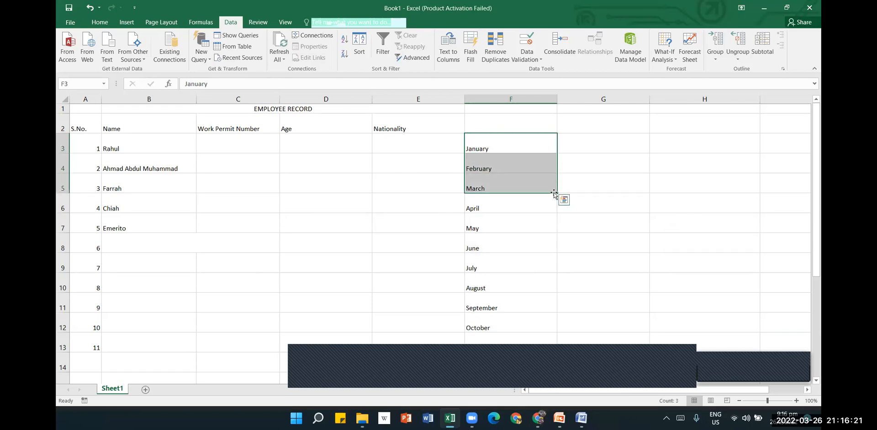
left_click_drag(555, 203, 555, 305)
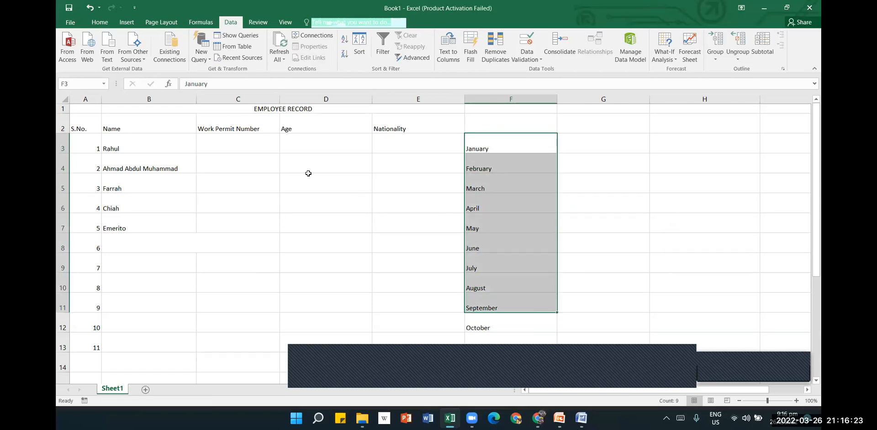
left_click(308, 176)
Step: Enter the years 2021, 2022 and 2023 in D4:D6 and extend the series down to D11
left_click(310, 163)
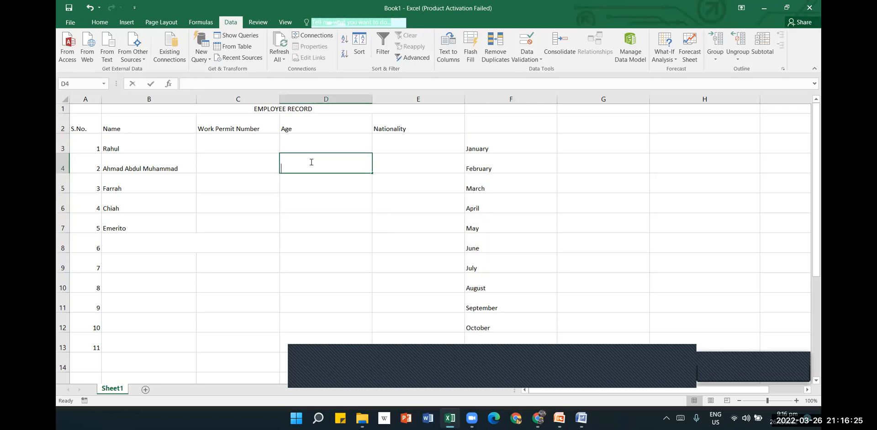
type("20021")
key("BackSpace")
key("BackSpace")
key("BackSpace")
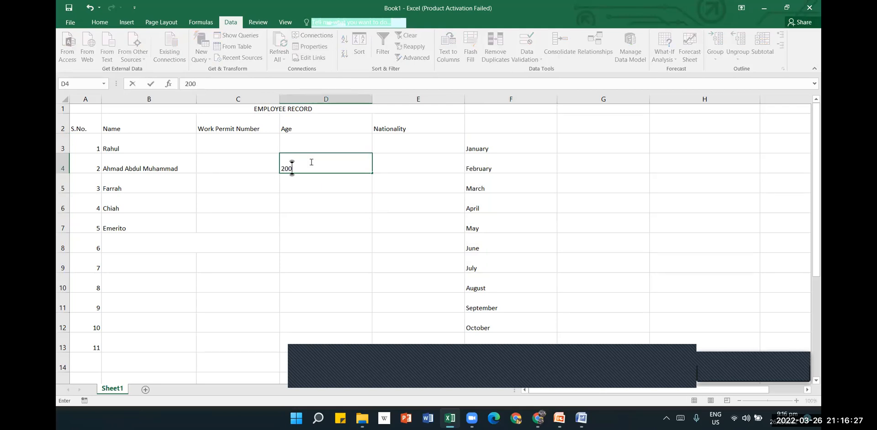
type("21")
key("Left")
left_click(338, 189)
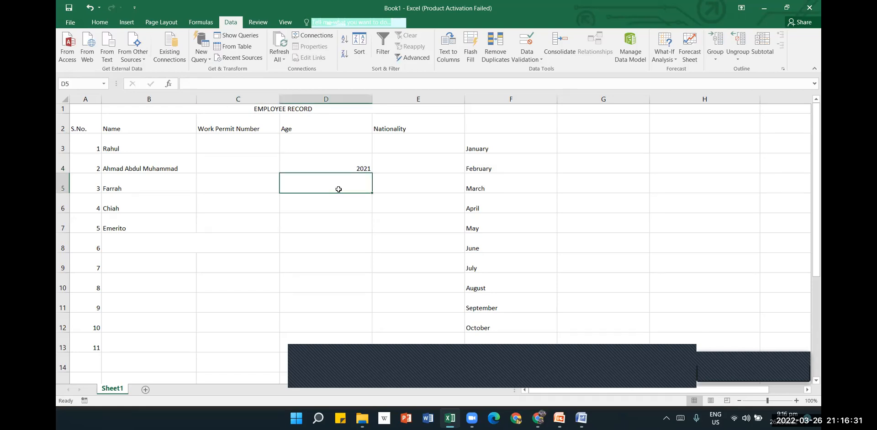
type("2022")
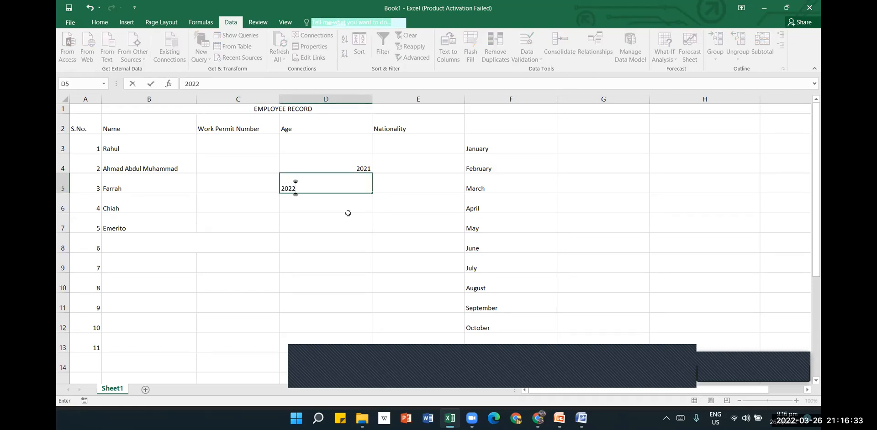
left_click(359, 202)
type("2023")
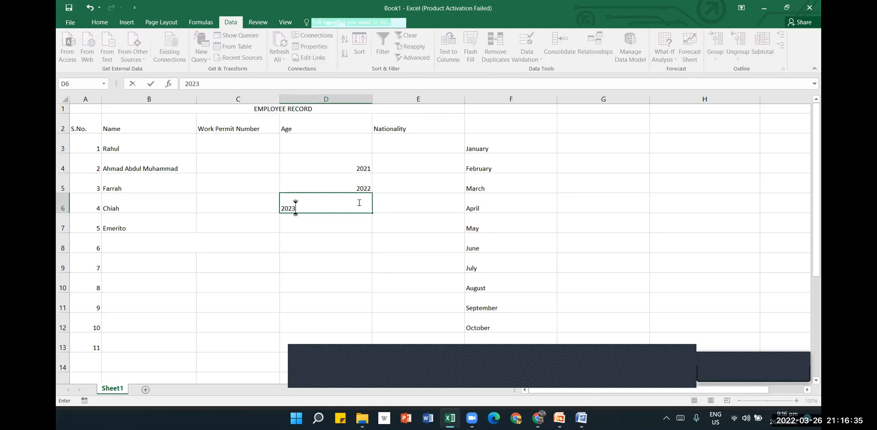
left_click(362, 257)
left_click_drag(361, 167, 377, 307)
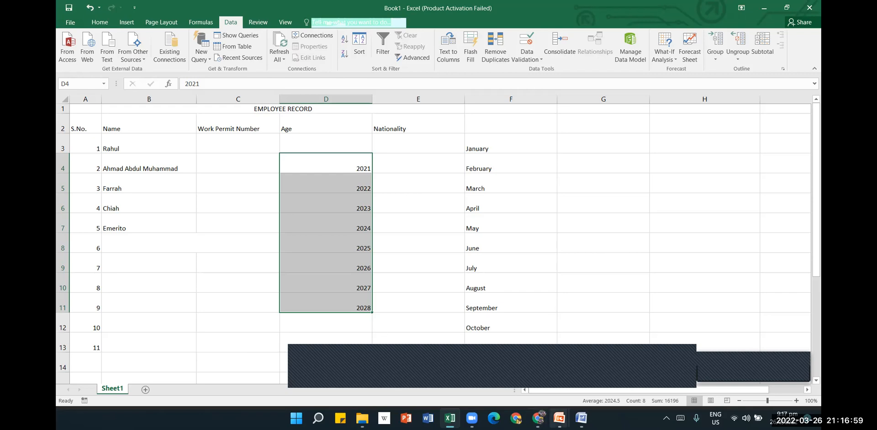
Step: Switch to the MS Excel Lesson 2 - Revision presentation in PowerPoint and display slide 3 on moving, finding and replacing data
mouse_move(559, 418)
left_click(533, 390)
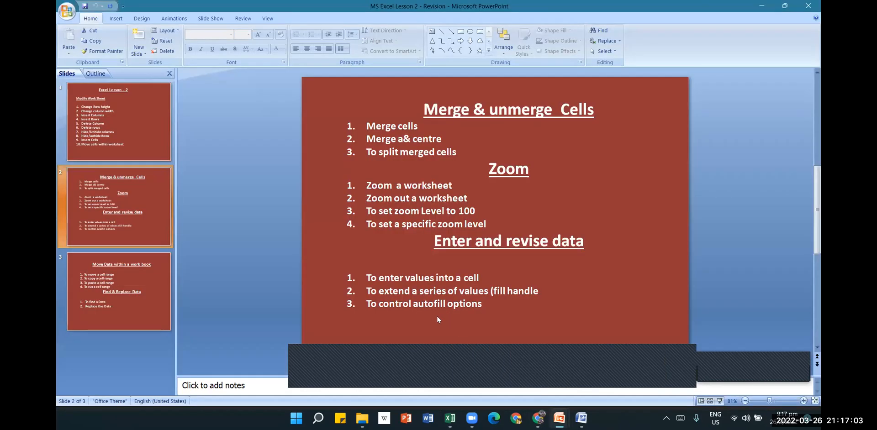
left_click(150, 275)
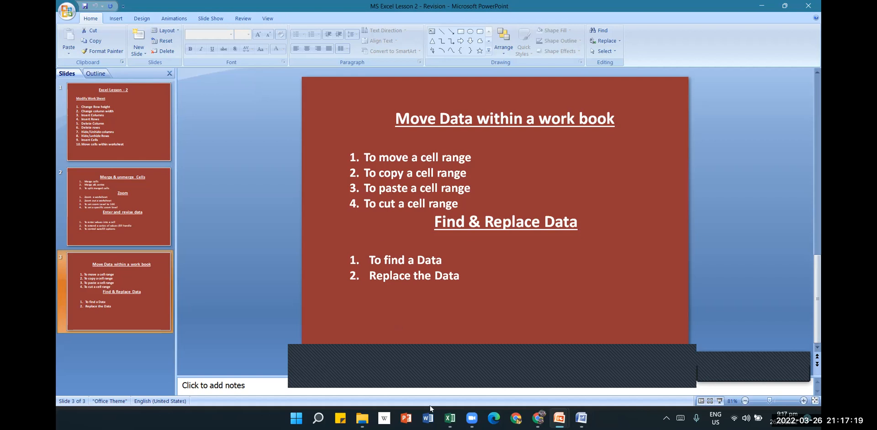
Step: Switch to the Book1 workbook in Excel and clear the year and month entries in D4:F17 and F3
mouse_move(450, 418)
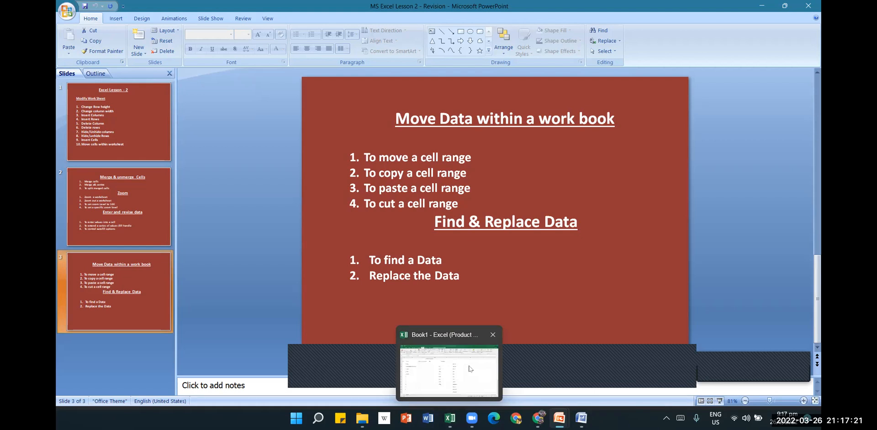
left_click(469, 369)
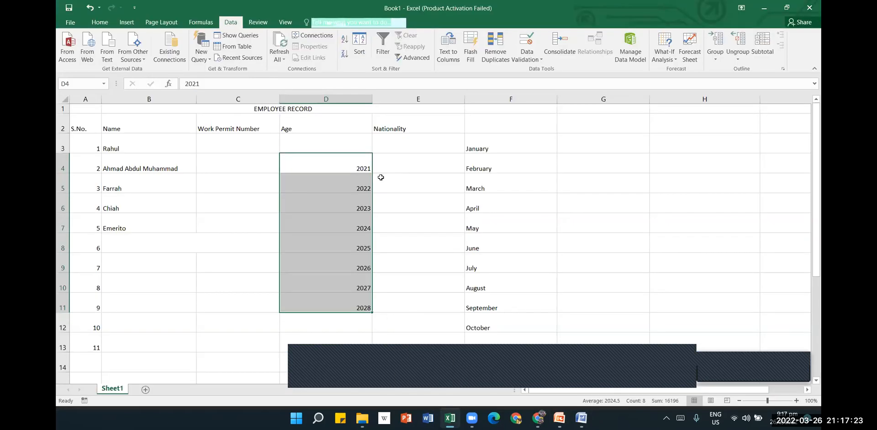
left_click_drag(358, 169, 495, 349)
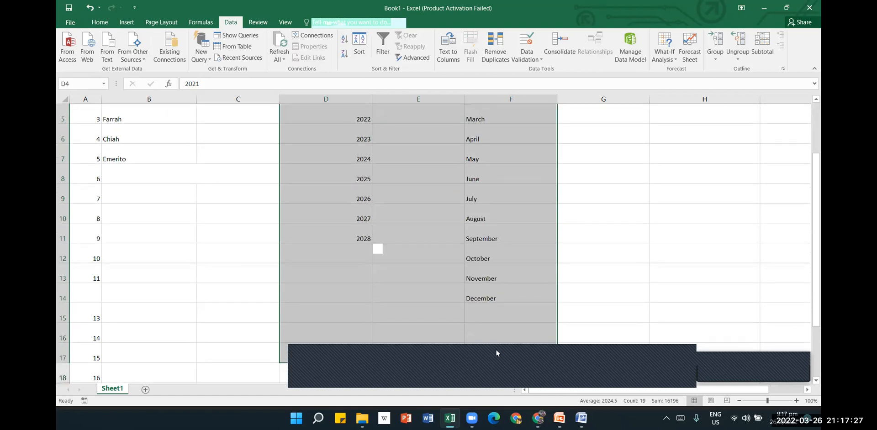
key("Delete")
left_click(476, 149)
key("Delete")
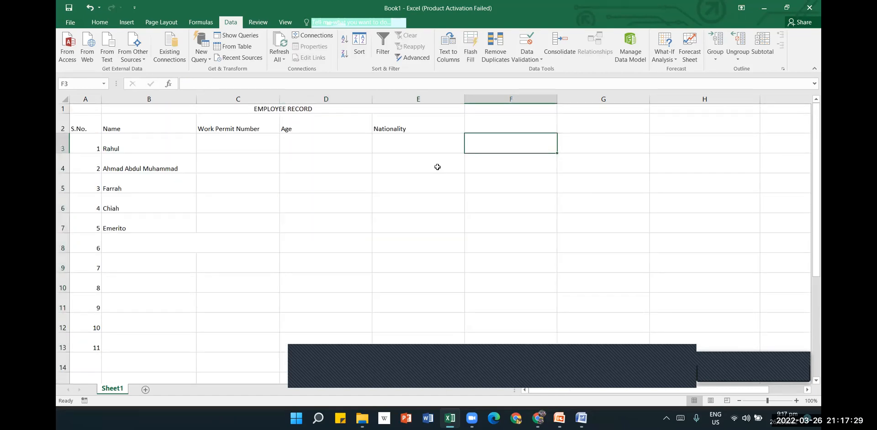
Step: Clear the contents of rows 8 to 14 below the employee table
left_click_drag(63, 248, 62, 360)
key("Delete")
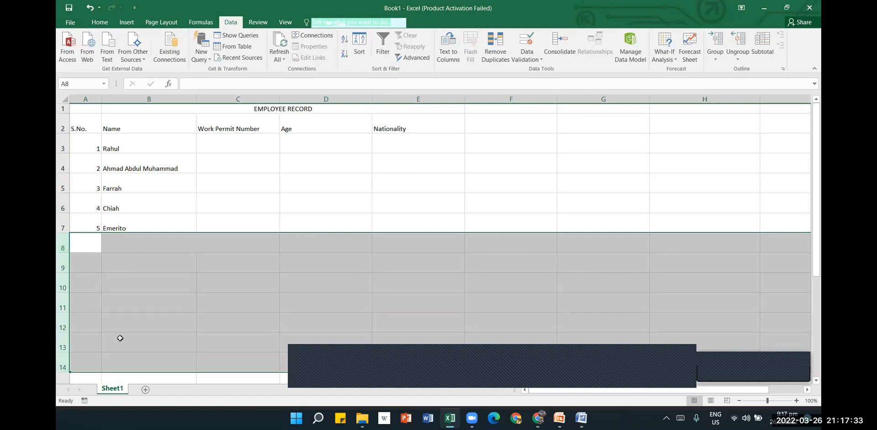
left_click(117, 339)
left_click_drag(84, 119, 388, 215)
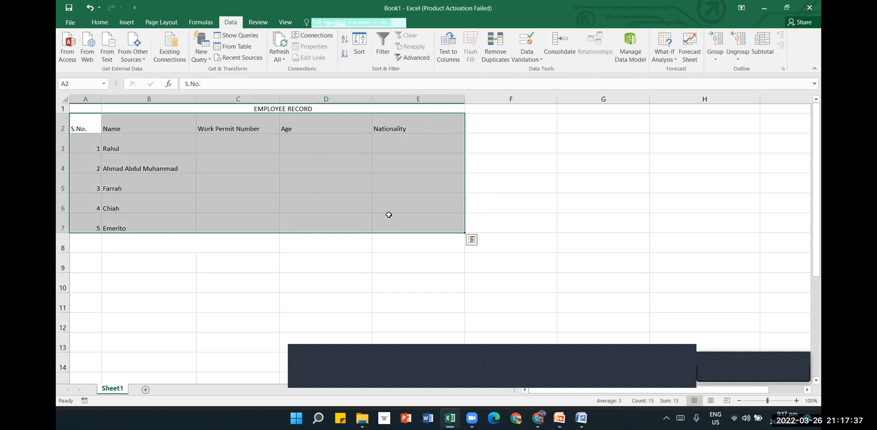
right_click(388, 215)
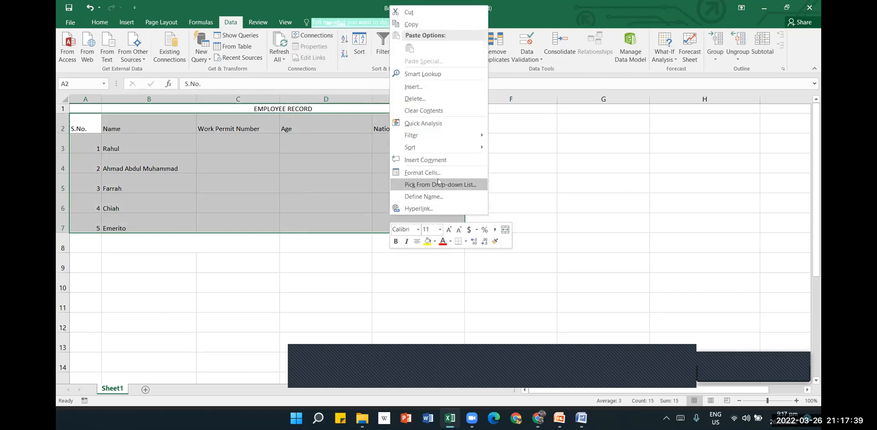
left_click(428, 12)
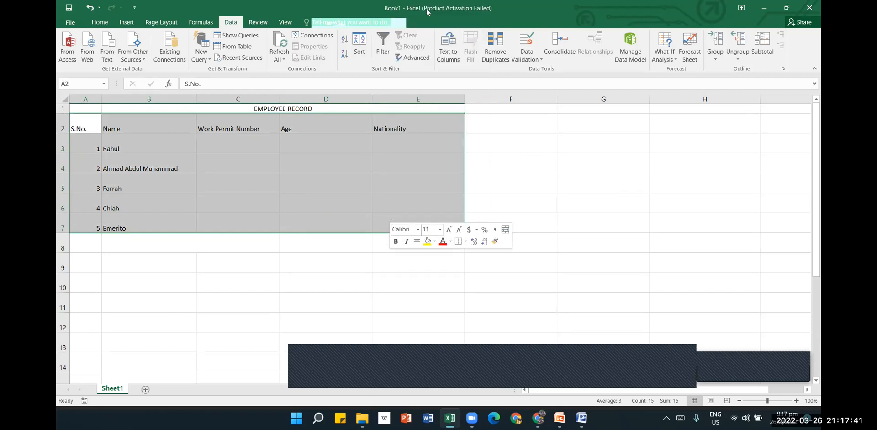
left_click(307, 269)
key("Escape")
Step: Move the employee table A2:E7 by cutting and pasting it at A9, and undo the move
left_click_drag(91, 115, 437, 220)
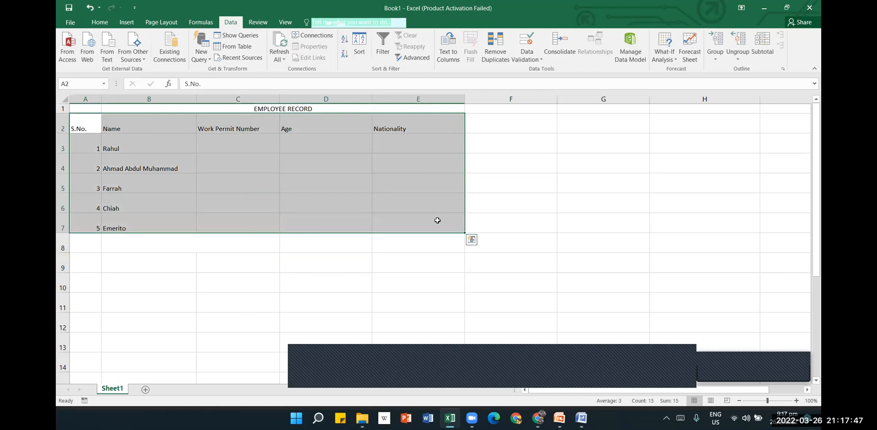
key("ctrl+x")
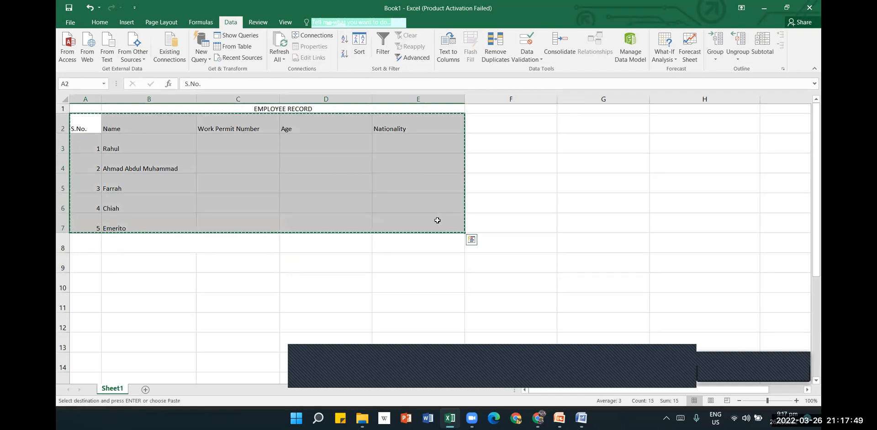
left_click(93, 257)
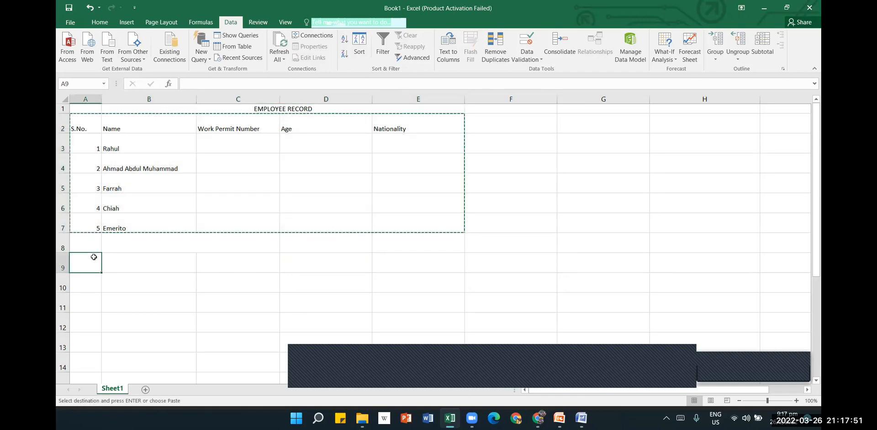
key("ctrl+v")
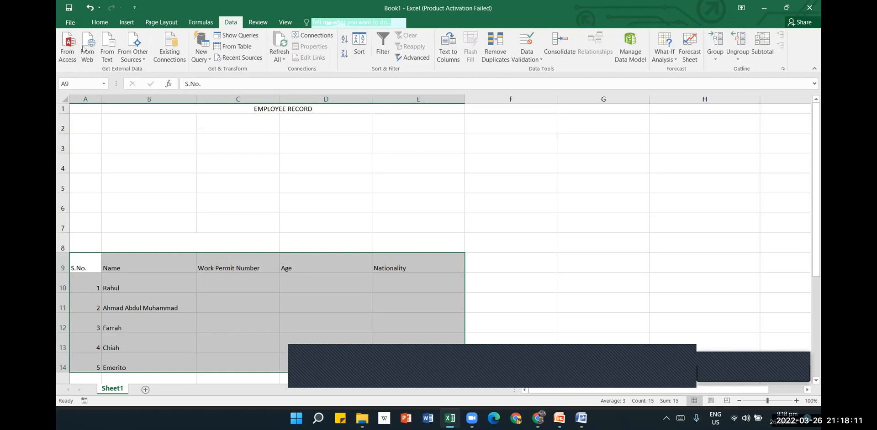
left_click(90, 8)
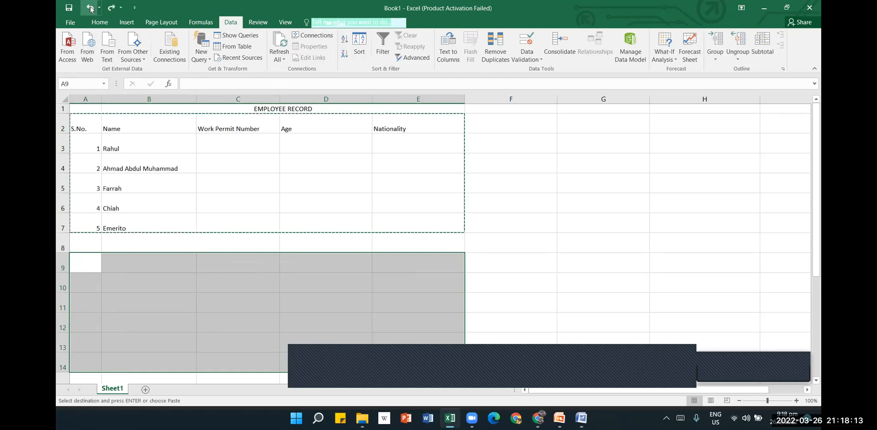
Step: Find all cells containing the first employee's name and go to the next match
left_click(99, 23)
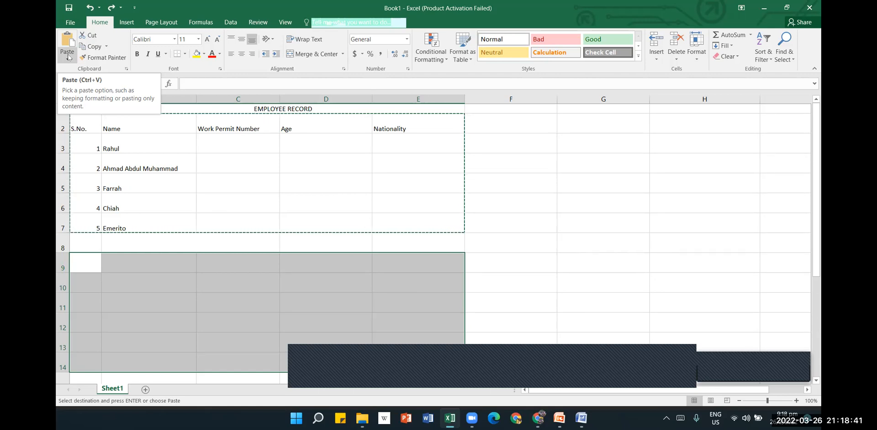
left_click(192, 183)
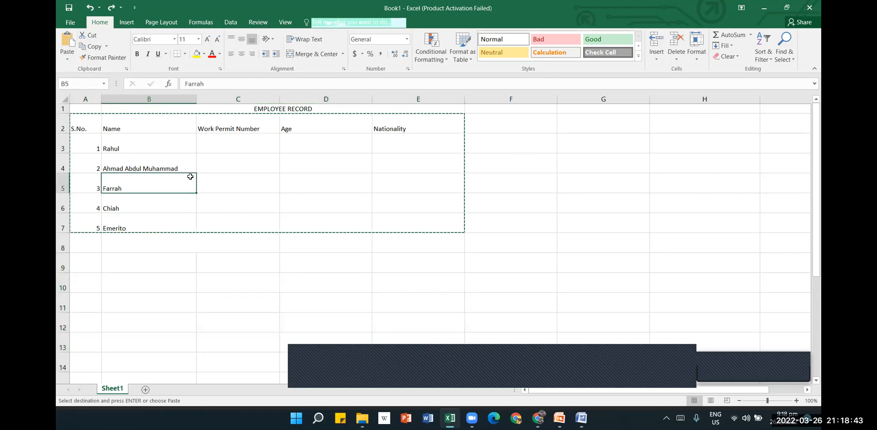
left_click(310, 305)
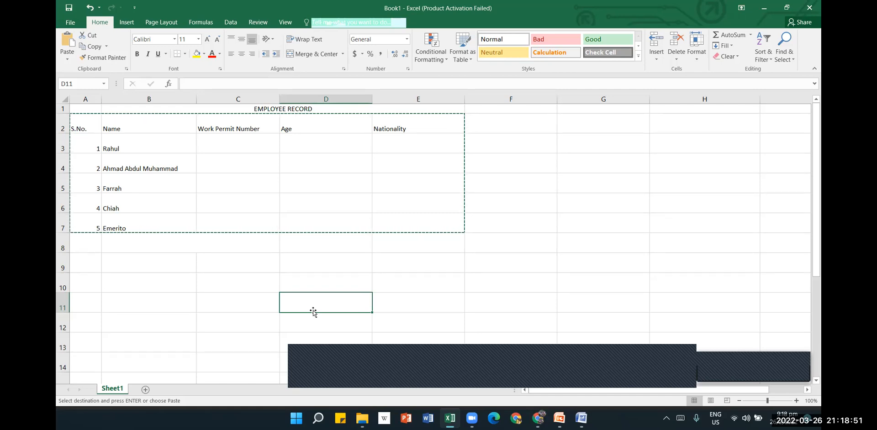
left_click(786, 60)
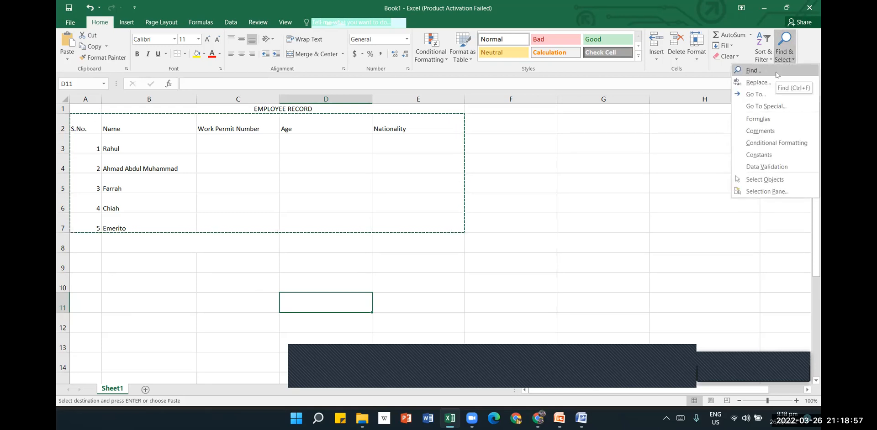
left_click(777, 74)
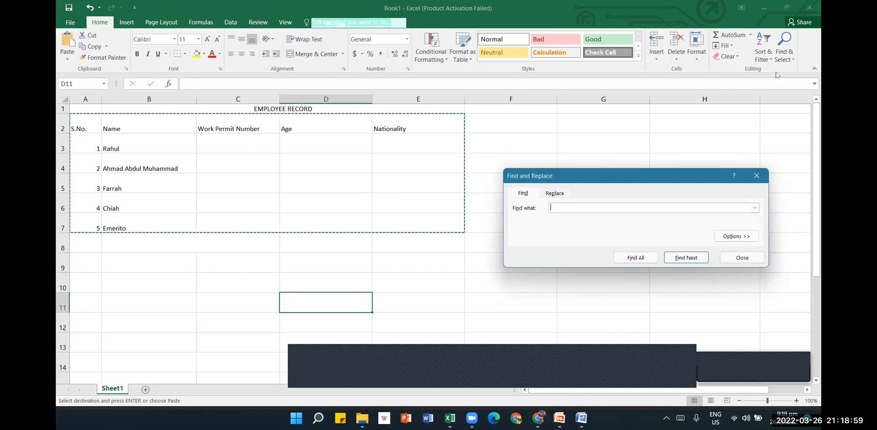
type("Rahul")
left_click(641, 259)
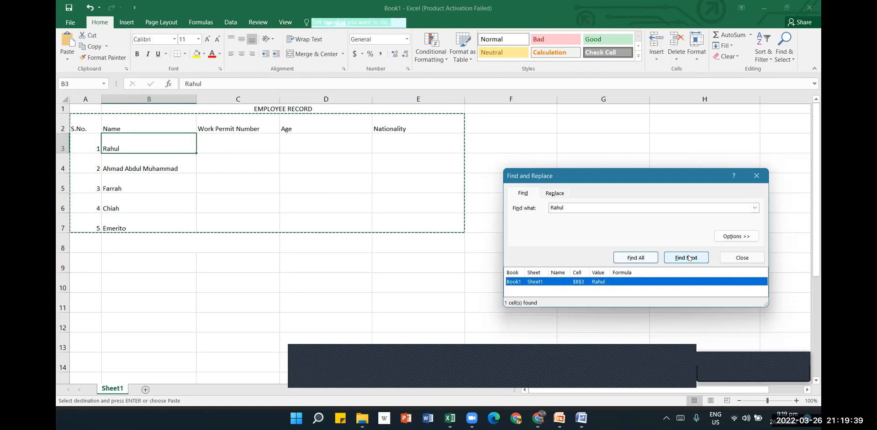
left_click(688, 258)
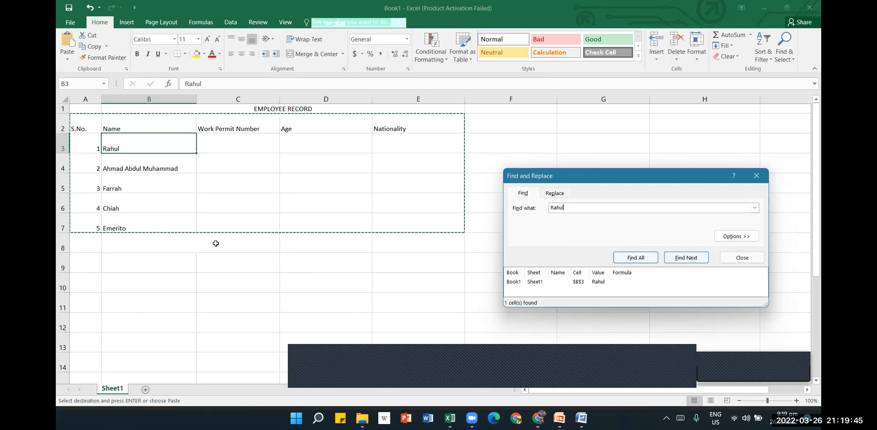
Step: Set the employee's full name as the replacement for the searched first name and try a single replacement from cell B13
left_click(162, 338)
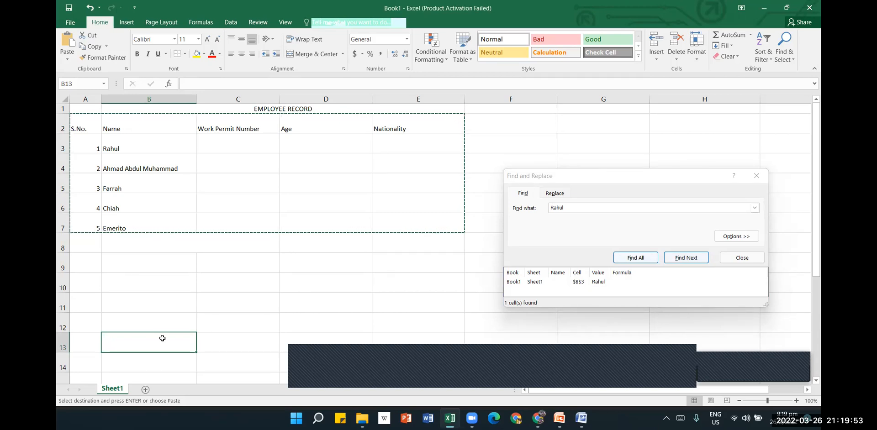
left_click(554, 199)
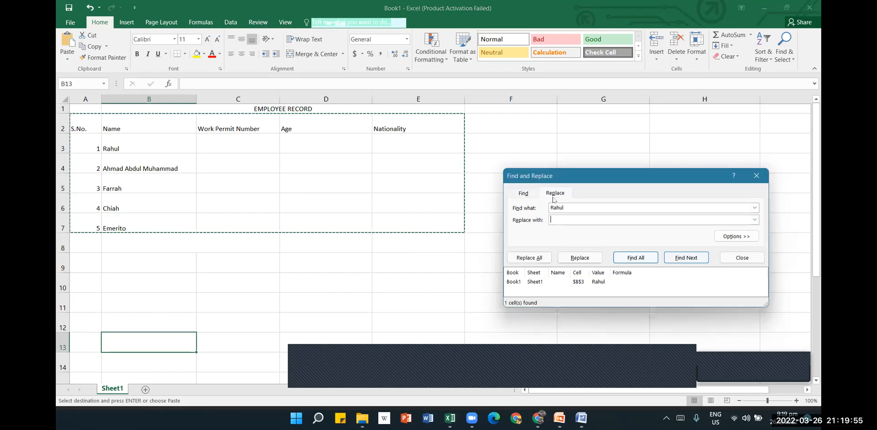
left_click(555, 221)
type("Rahul Verma")
left_click(592, 261)
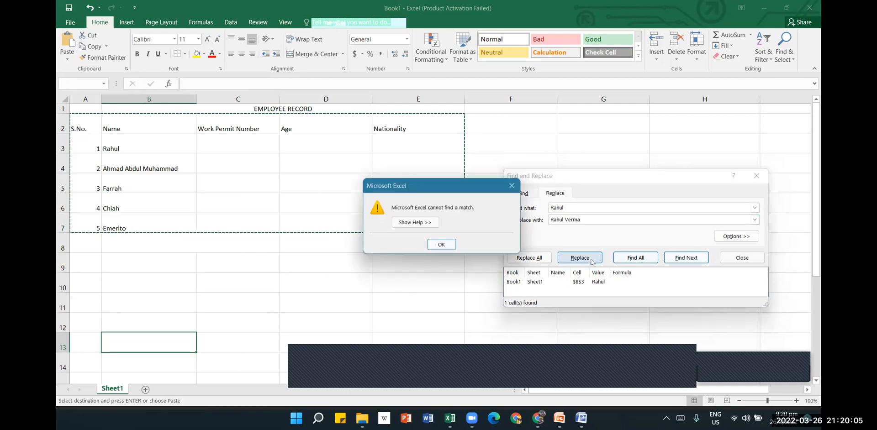
left_click(442, 246)
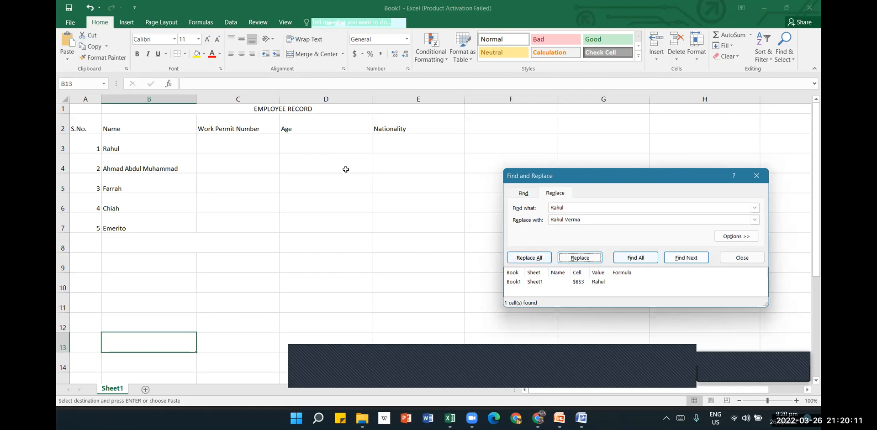
Step: Replace the found name in B3, run a replacement of all matches as well, and undo both replacements
left_click(514, 282)
left_click(570, 259)
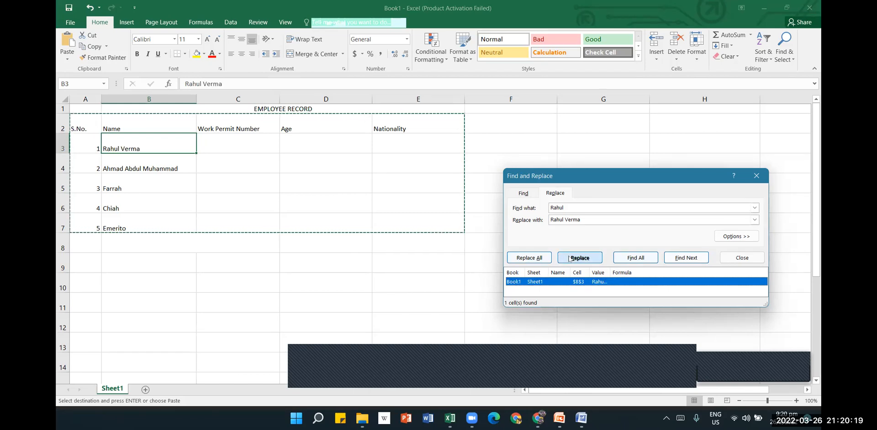
left_click(539, 260)
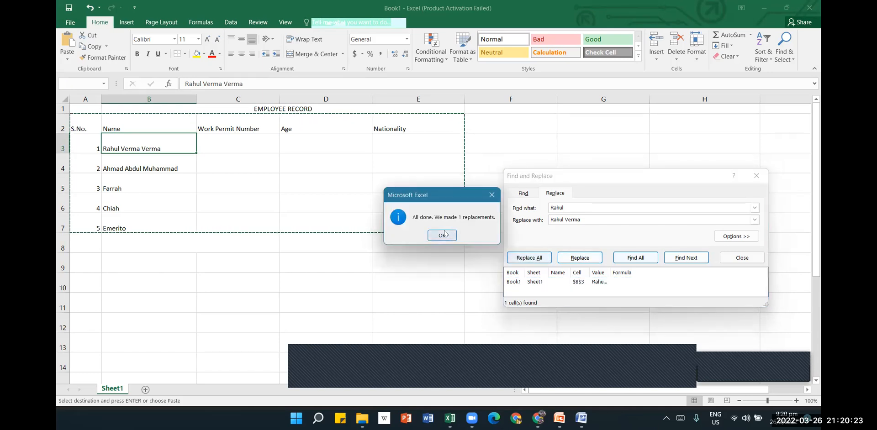
left_click(443, 235)
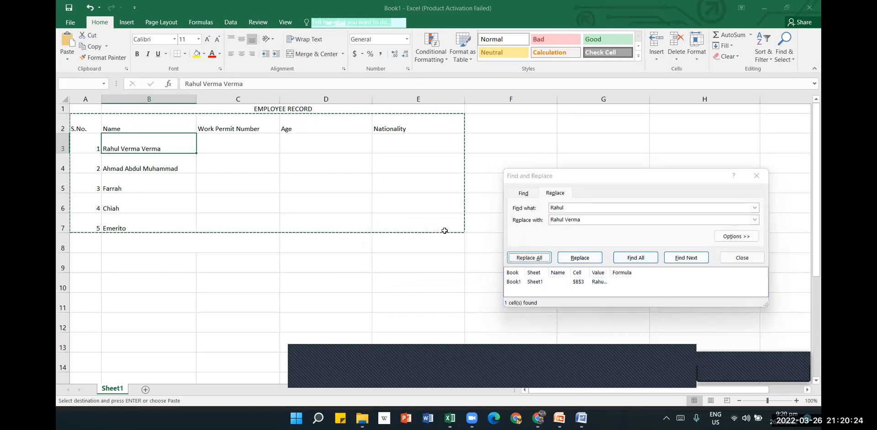
left_click(89, 14)
left_click(89, 14)
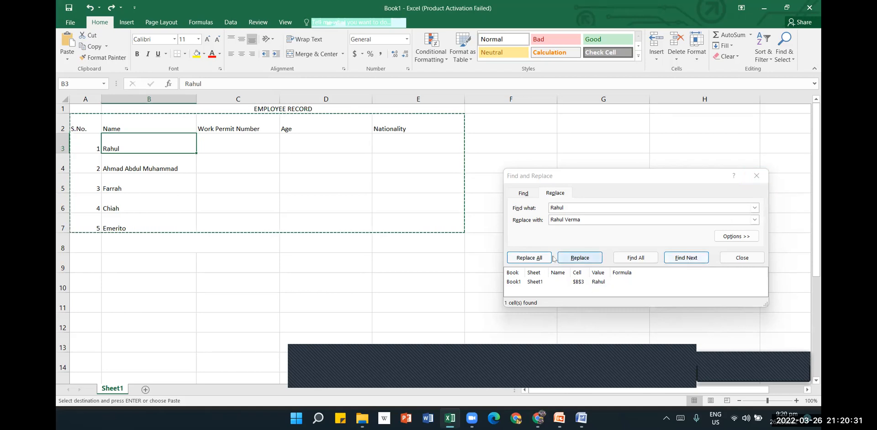
Step: Replace all matches of the employee's first name with the full name and close Find and Replace
left_click(539, 258)
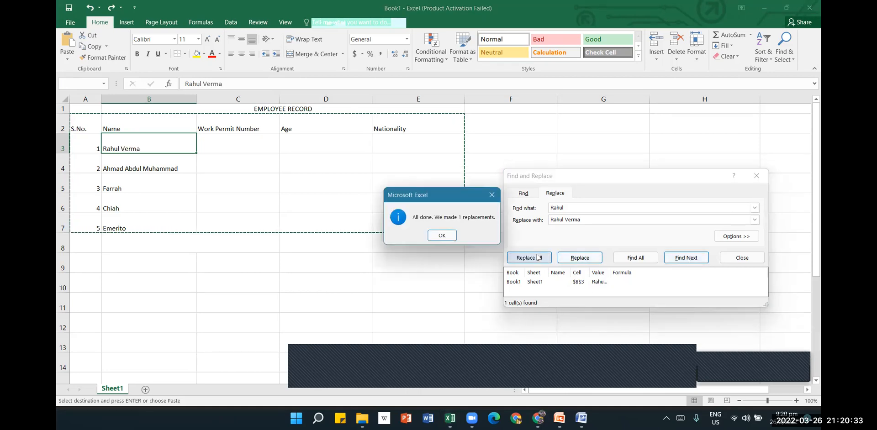
left_click(442, 235)
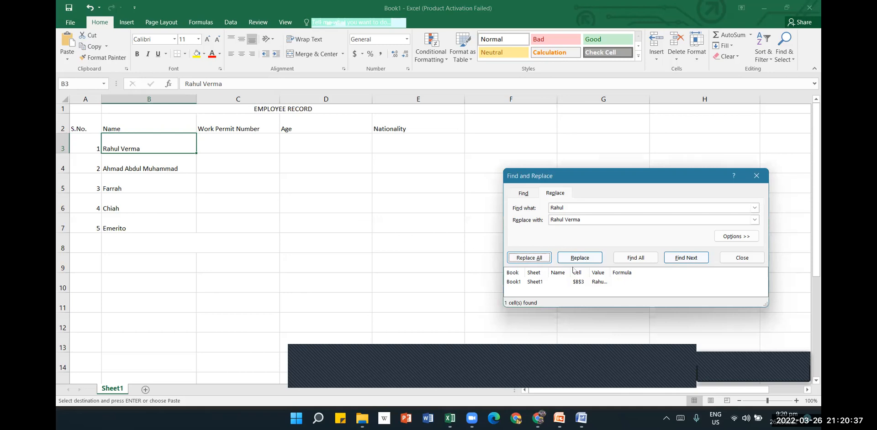
left_click(514, 282)
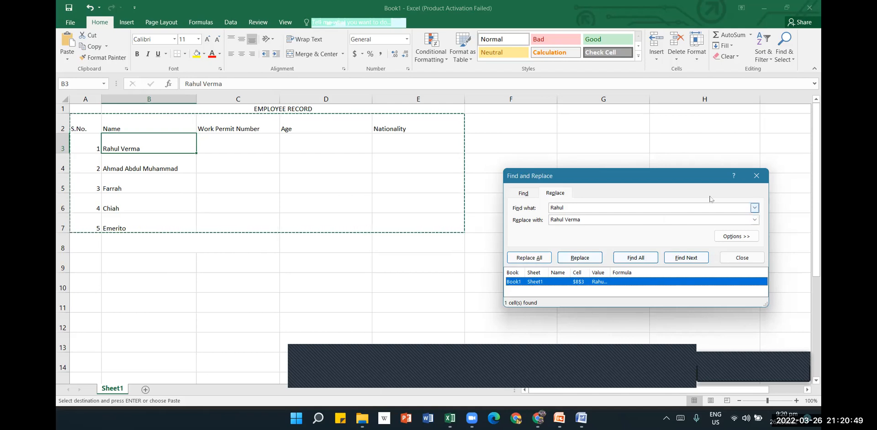
left_click(758, 177)
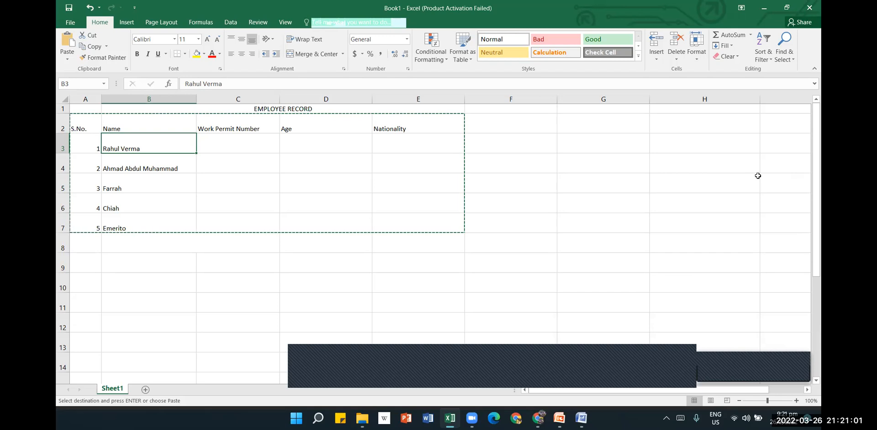
left_click(413, 368)
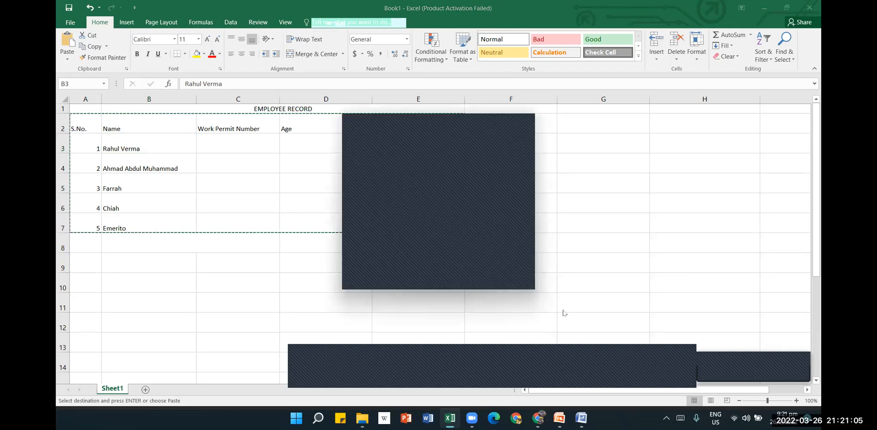
left_click(481, 124)
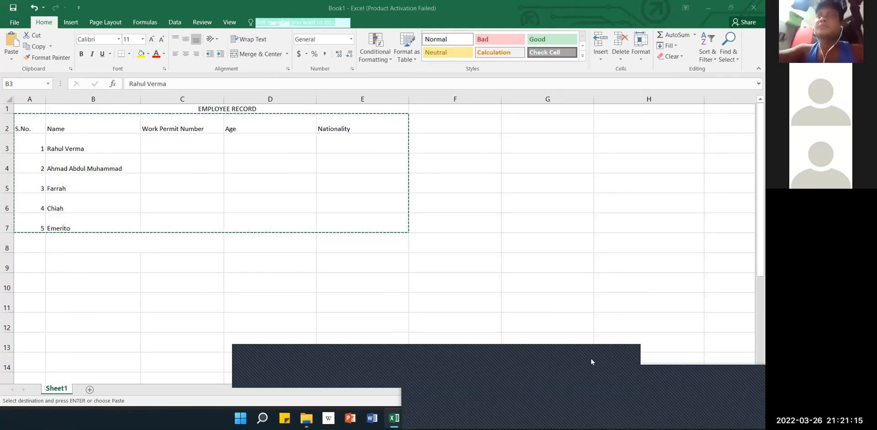
left_click_drag(591, 358, 447, 355)
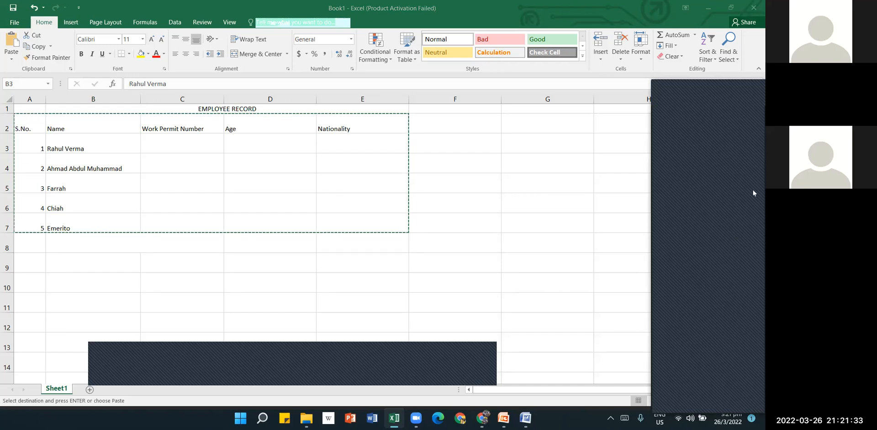
Step: Switch to the MS Excel Lesson -2 Tutorials & Homework document in Word and go to its Homework section
left_click(566, 223)
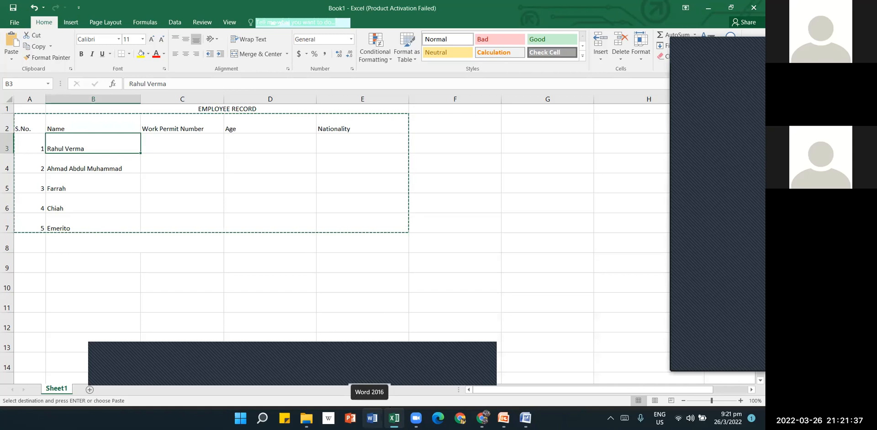
mouse_move(525, 418)
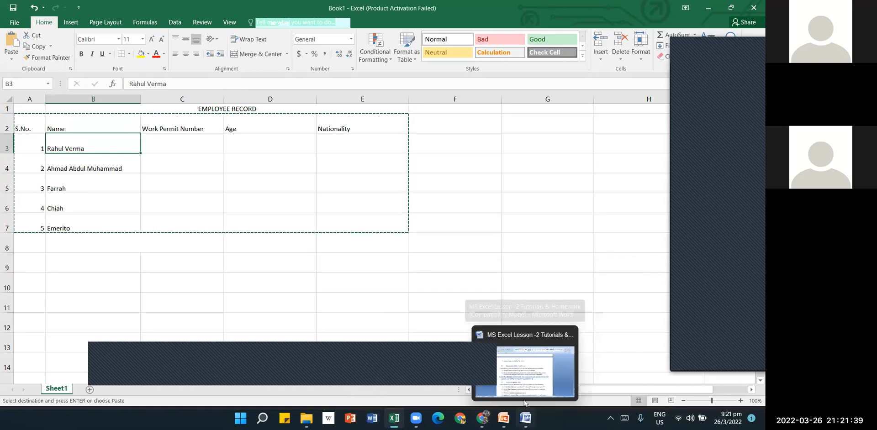
left_click(527, 392)
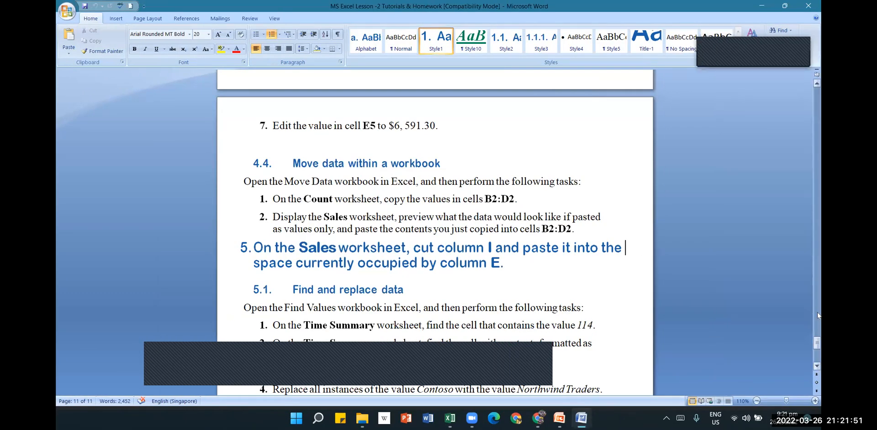
left_click(629, 283)
left_click_drag(819, 345, 803, 315)
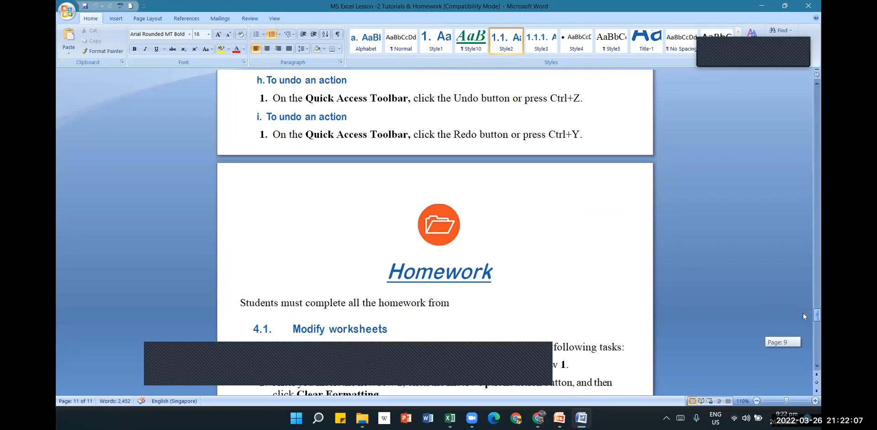
left_click_drag(803, 313, 803, 321)
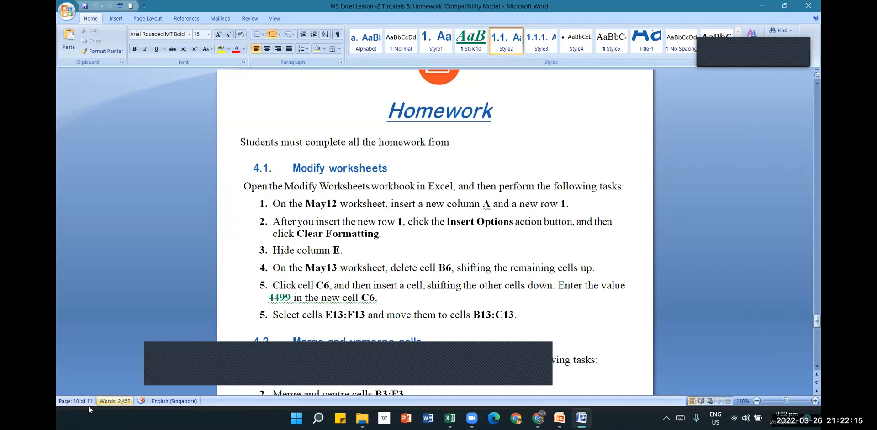
right_click(816, 327)
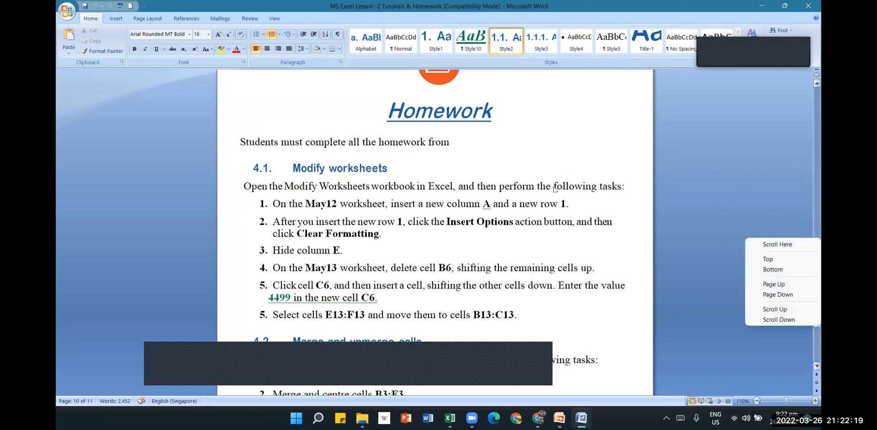
left_click(574, 99)
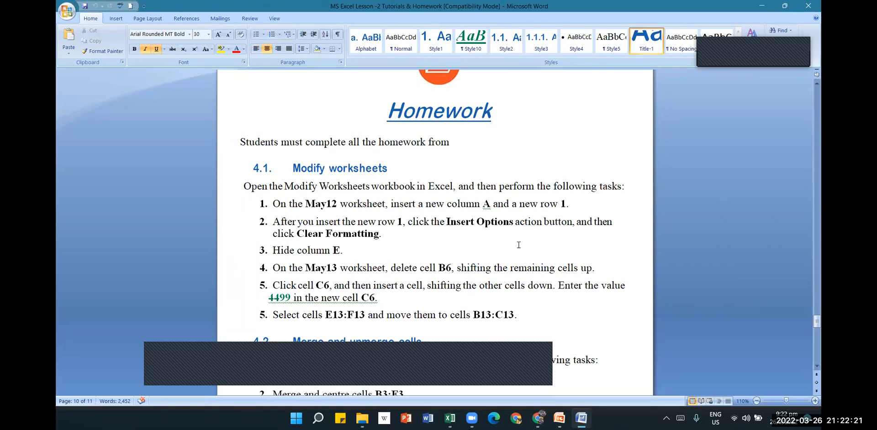
Step: Read through the homework tasks from section 4.1 Modify worksheets to 5.1 Find and replace data and return to 4.1
left_click(817, 367)
scroll(817, 366, "down", 5)
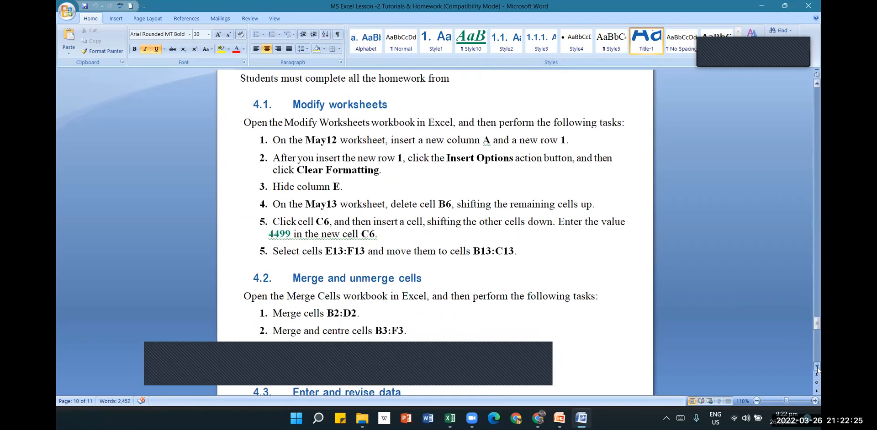
scroll(817, 368, "down", 3)
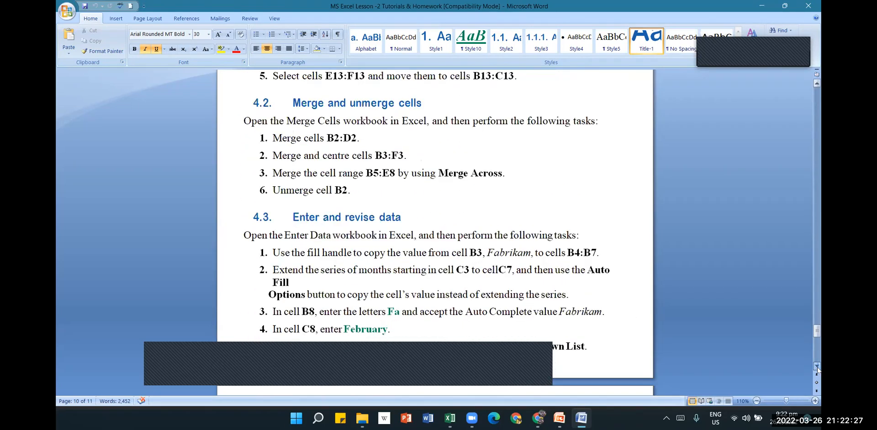
scroll(817, 368, "down", 10)
scroll(817, 367, "down", 8)
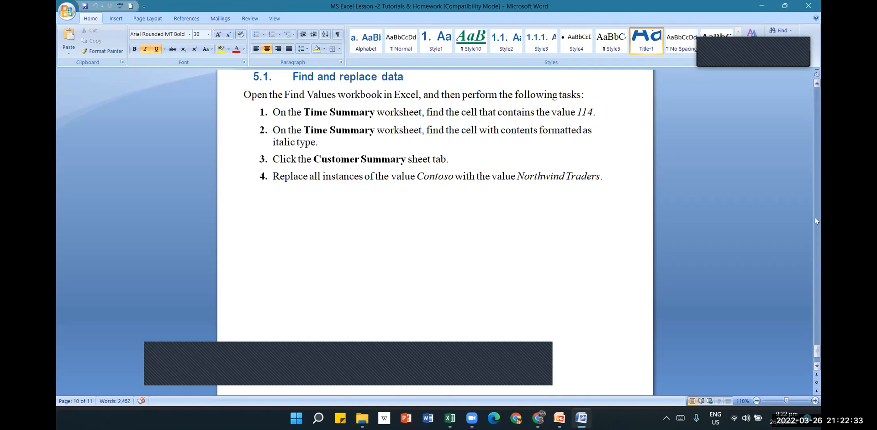
scroll(817, 84, "up", 2)
scroll(817, 87, "up", 12)
scroll(818, 88, "up", 12)
scroll(817, 88, "up", 8)
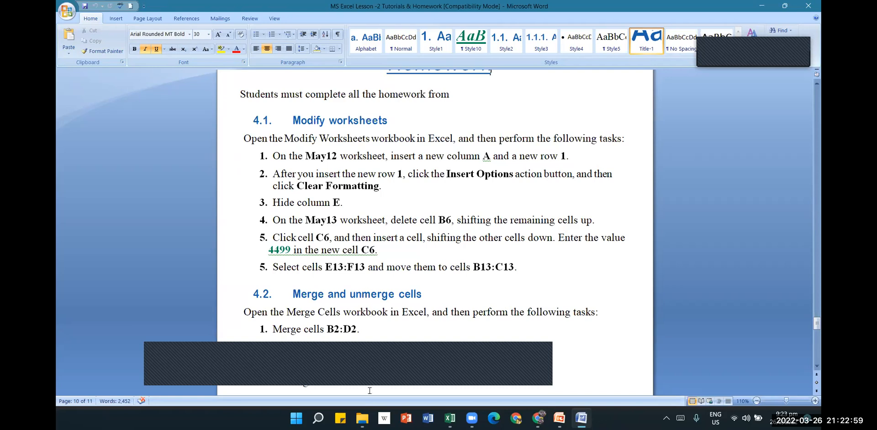
Step: Switch to File Explorer and open the ModifyWorksheets workbook from MS Excel > 2. Lesson 2 > 2022 > HW
mouse_move(364, 419)
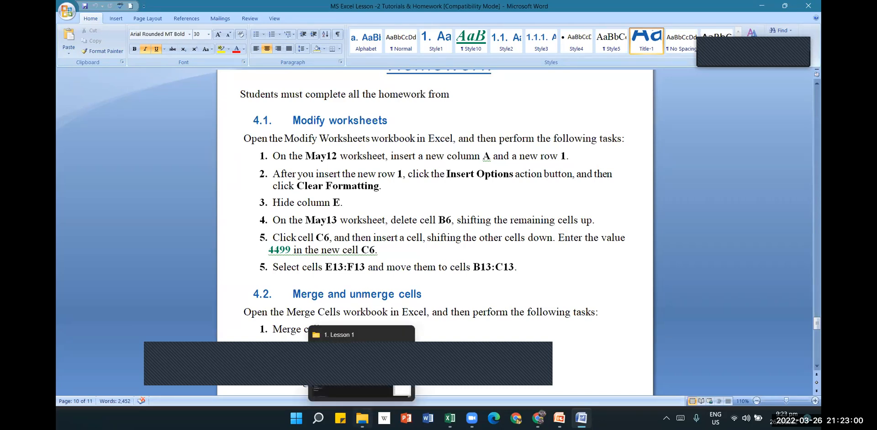
left_click(371, 337)
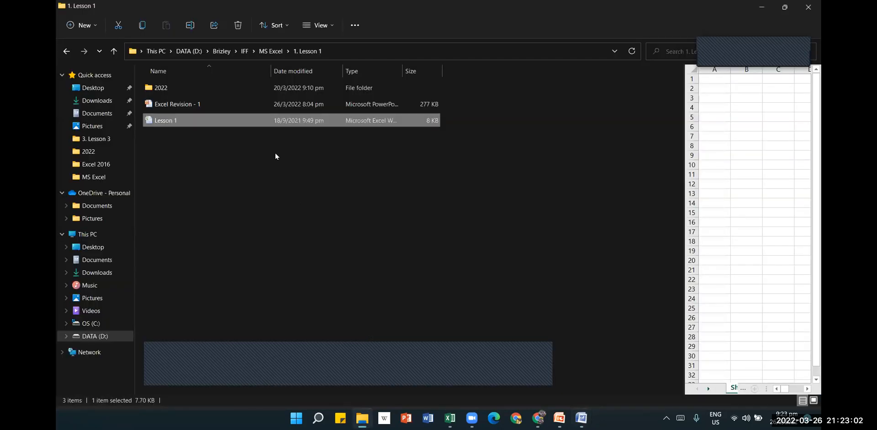
left_click(266, 54)
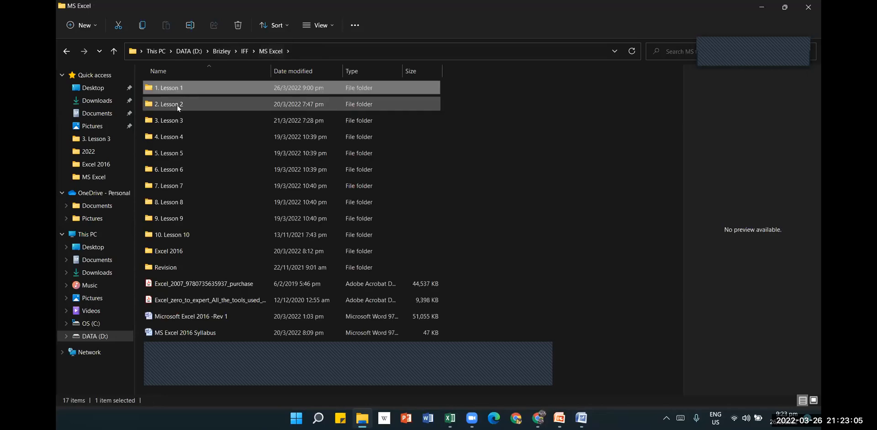
double_click(177, 105)
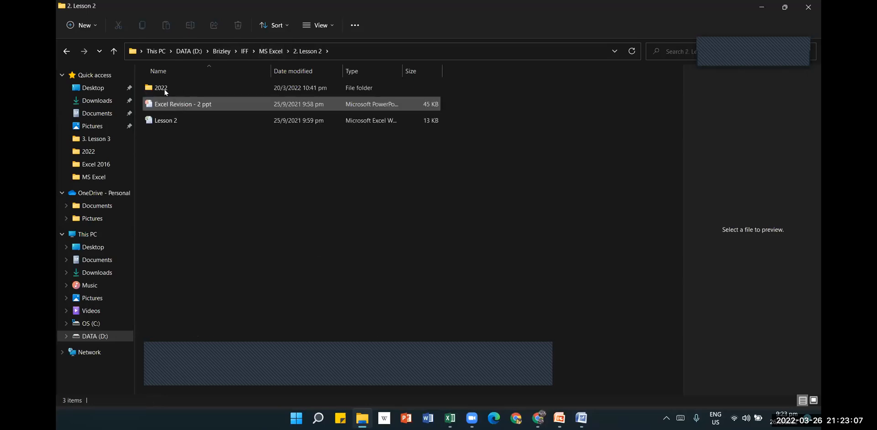
double_click(164, 89)
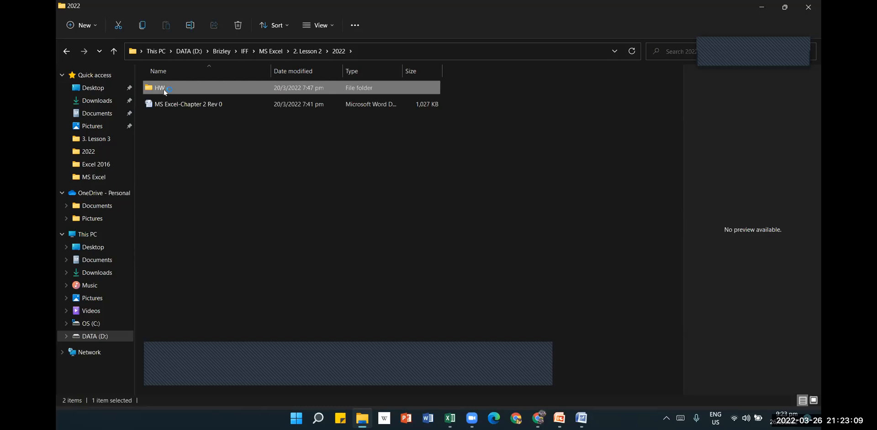
double_click(163, 90)
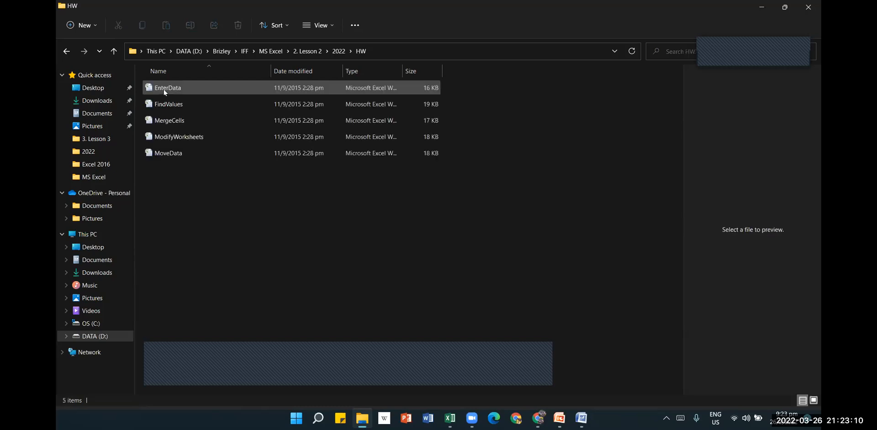
double_click(187, 138)
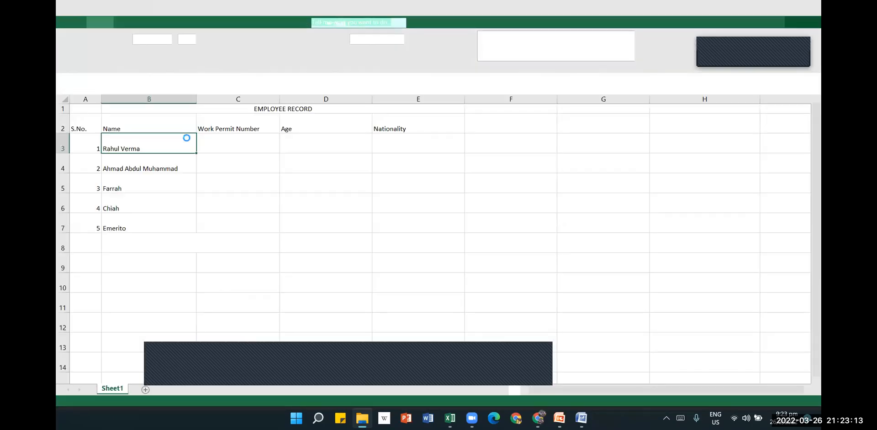
left_click(289, 258)
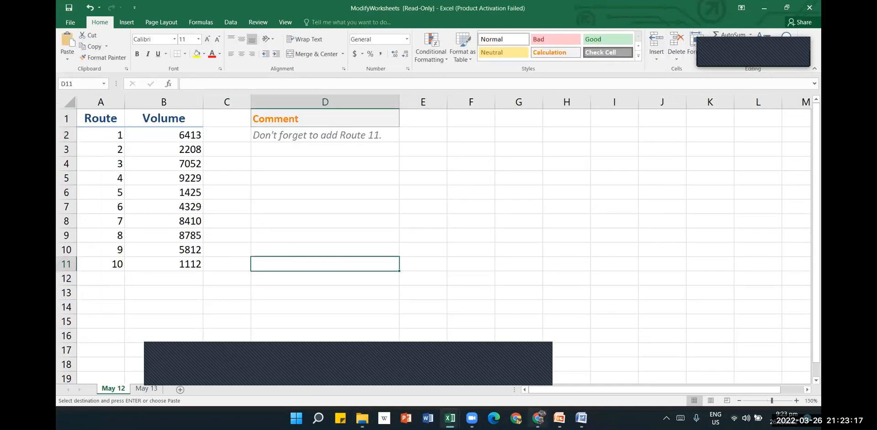
Step: Check the Modify worksheets tasks in the Word homework document and return to the ModifyWorksheets workbook in Excel
mouse_move(582, 418)
left_click(582, 372)
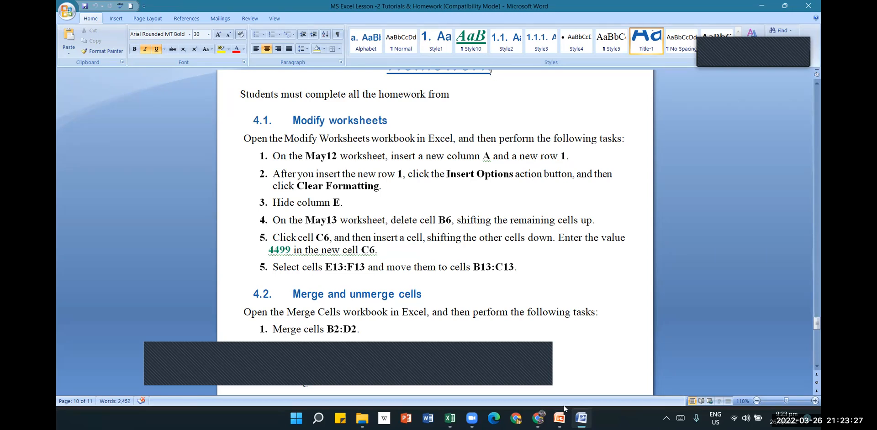
mouse_move(450, 419)
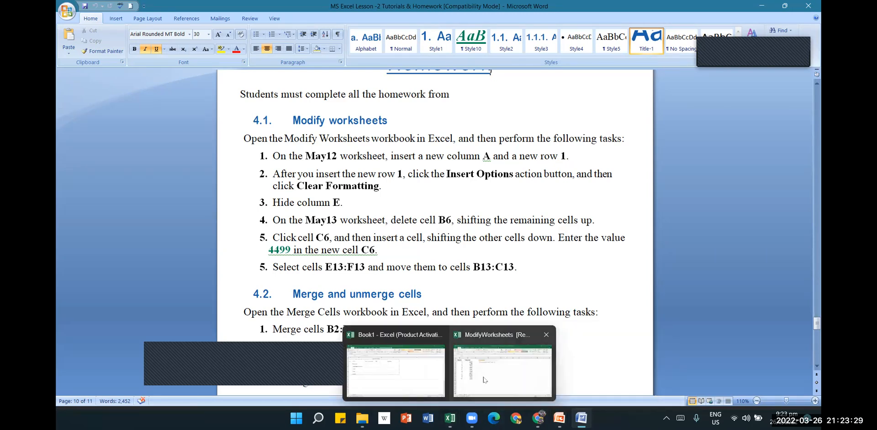
left_click(483, 378)
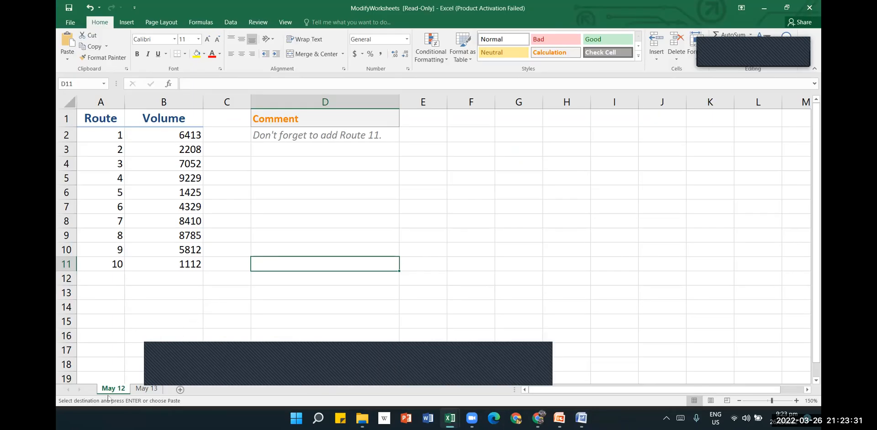
Step: Cancel the pending cut selection and insert a new column A on the May 12 worksheet
left_click(101, 101)
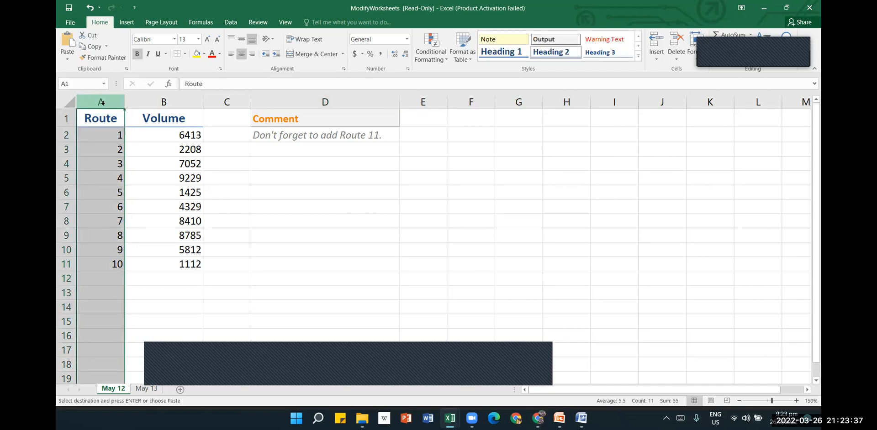
right_click(101, 101)
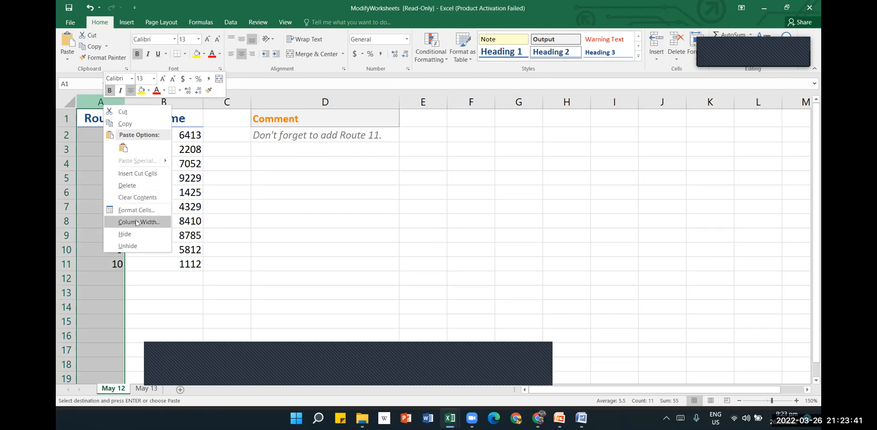
key("Escape")
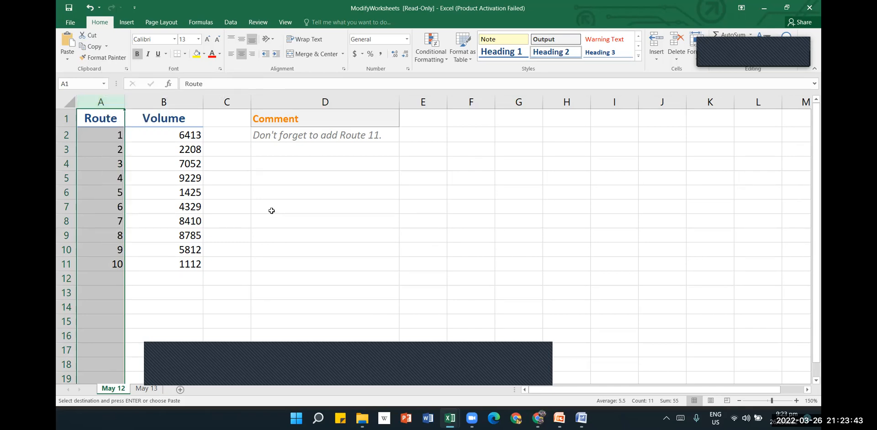
right_click(116, 105)
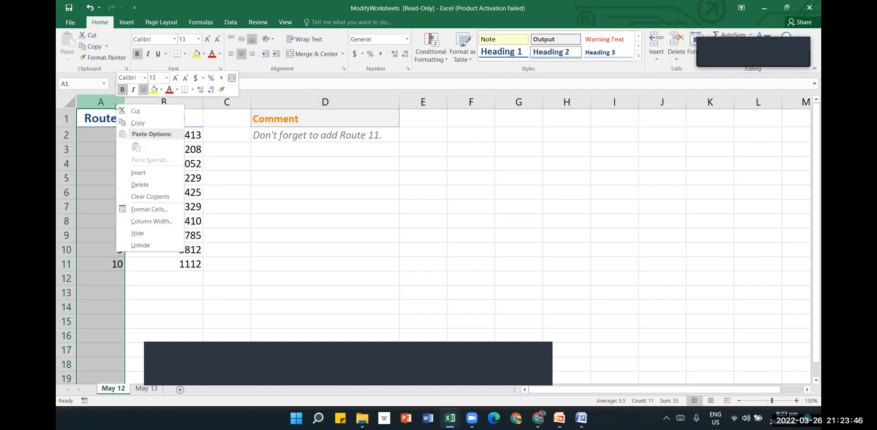
left_click(149, 173)
left_click(102, 176)
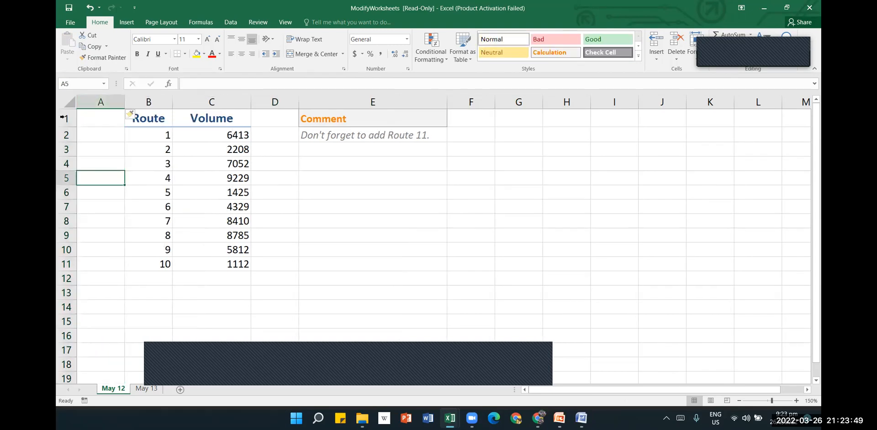
Step: Insert a new row 1 above the Route and Volume headings on the May 12 worksheet
left_click(63, 118)
right_click(63, 118)
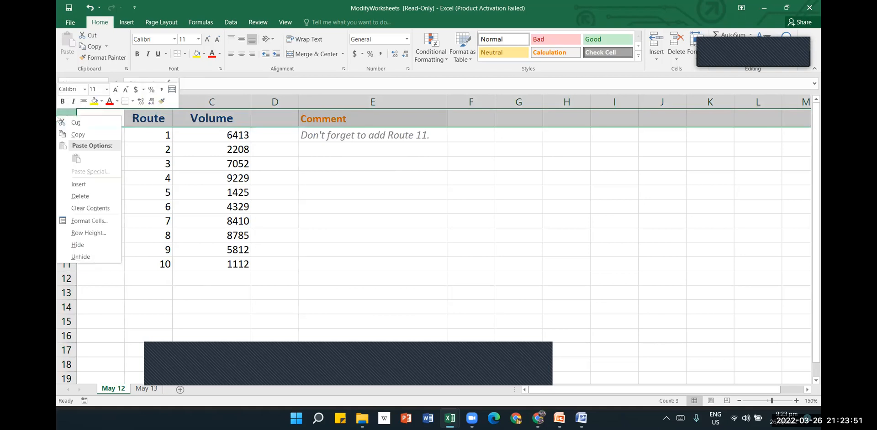
left_click(94, 185)
left_click(385, 234)
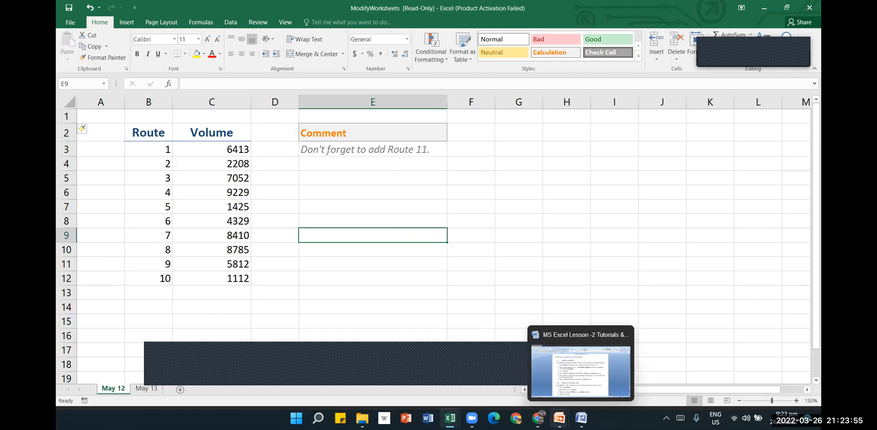
Step: Review the remaining Modify worksheets tasks in the Word document and return to ModifyWorksheets in Excel
mouse_move(581, 418)
left_click(593, 377)
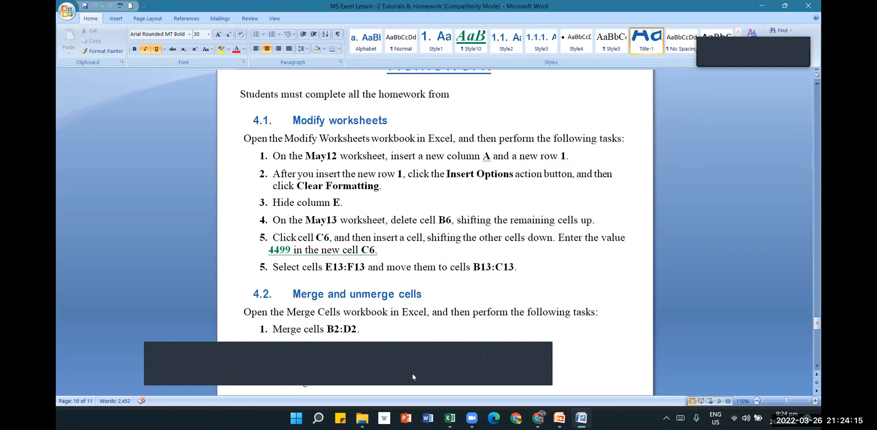
mouse_move(450, 418)
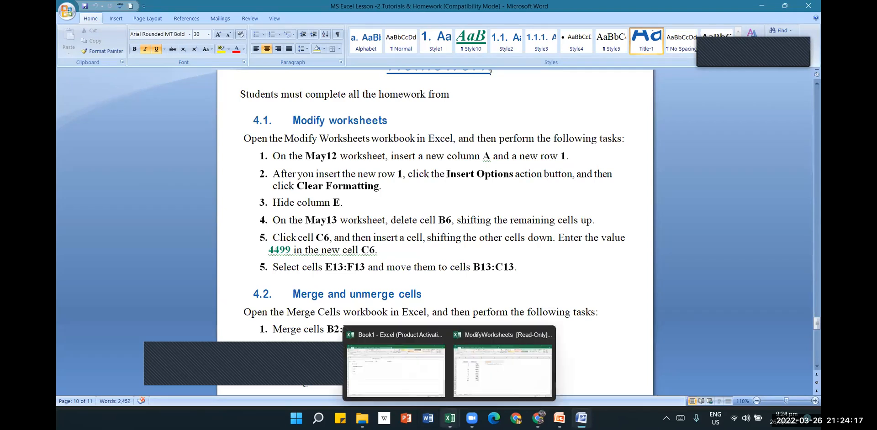
left_click(416, 384)
mouse_move(450, 419)
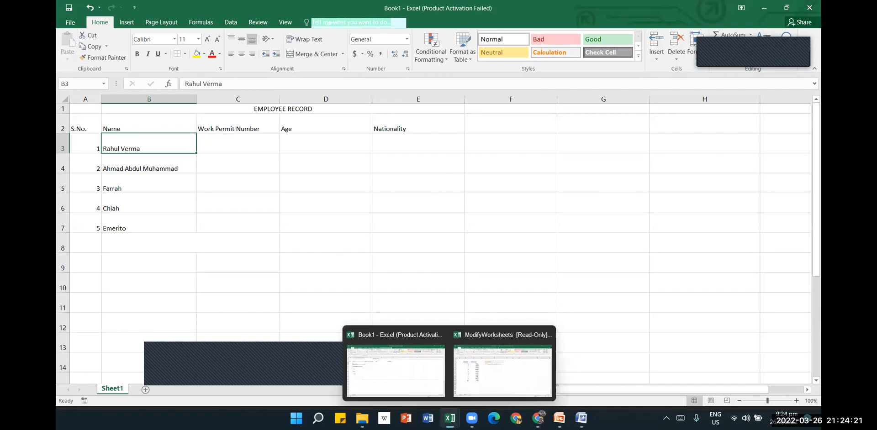
left_click(503, 365)
left_click(380, 248)
Step: Move the Volume values in C3:C12 to column F, starting at cell F3
left_click_drag(240, 148, 246, 276)
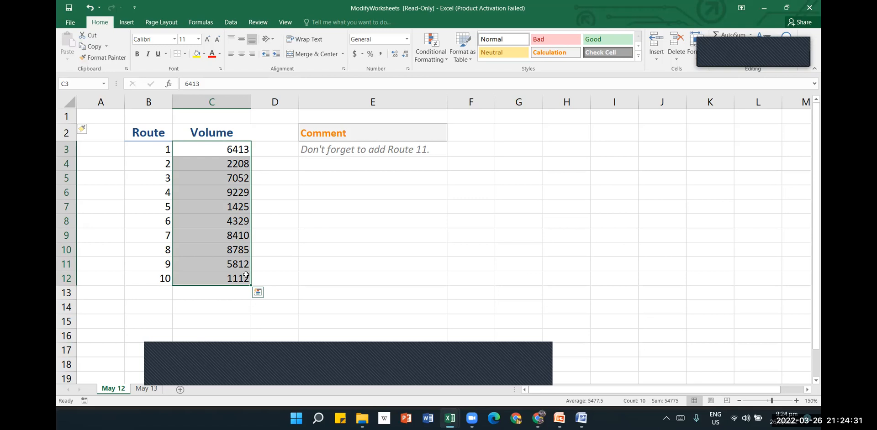
key("ctrl+c")
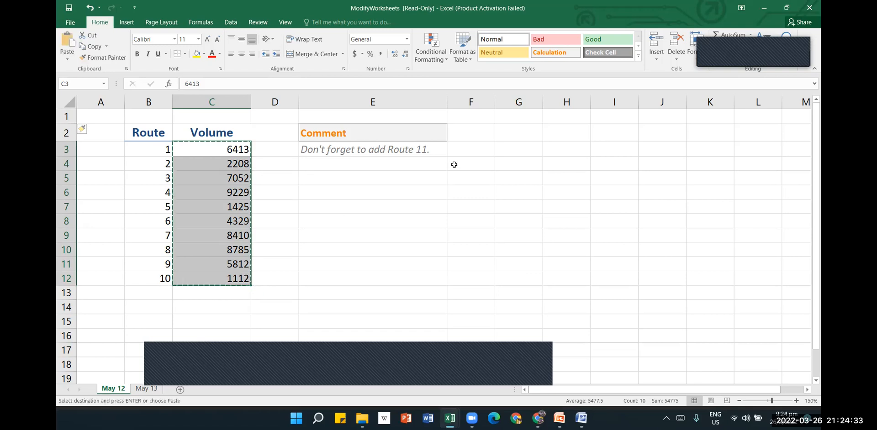
left_click(476, 154)
key("ctrl+v")
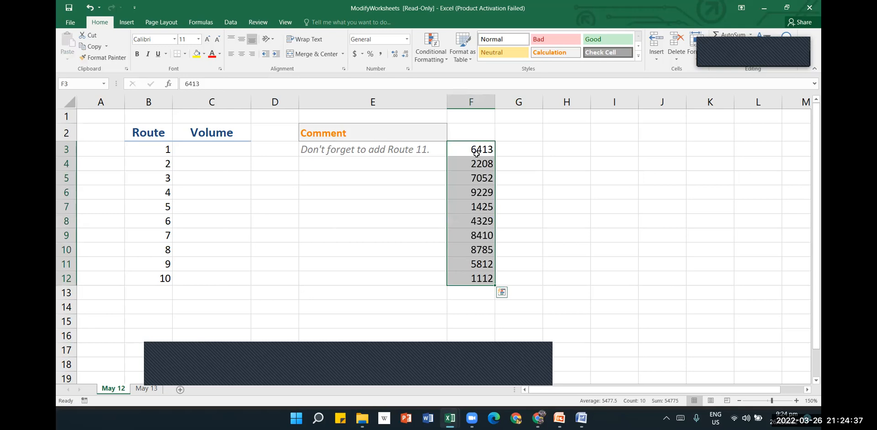
Step: Undo the last move of the Volume values on the May 12 worksheet
left_click(314, 223)
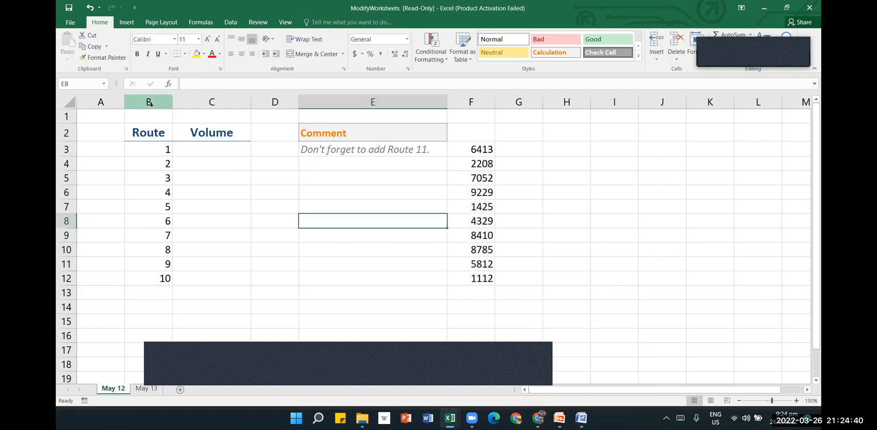
left_click(91, 6)
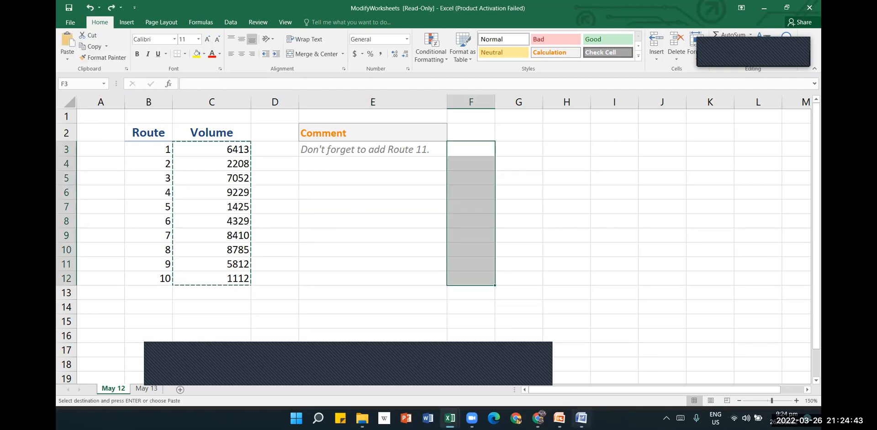
Step: Review the Modify worksheets tasks in the Word document, then return to ModifyWorksheets in Excel and cancel the pending cut selection
left_click(590, 381)
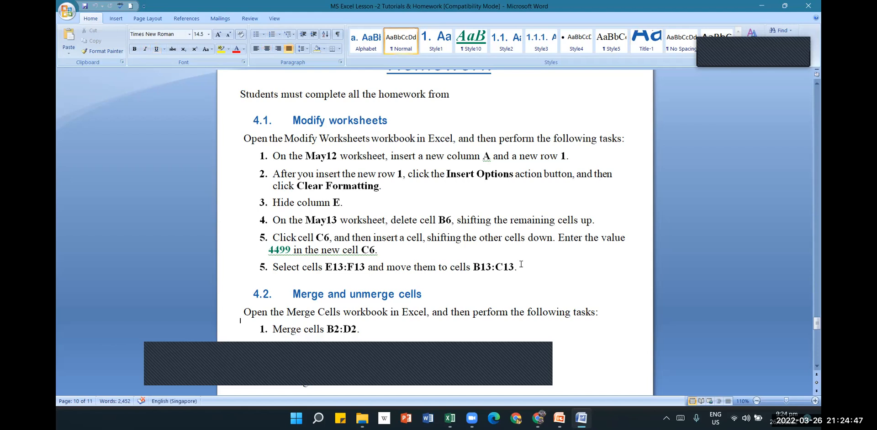
scroll(521, 264, "down", 1)
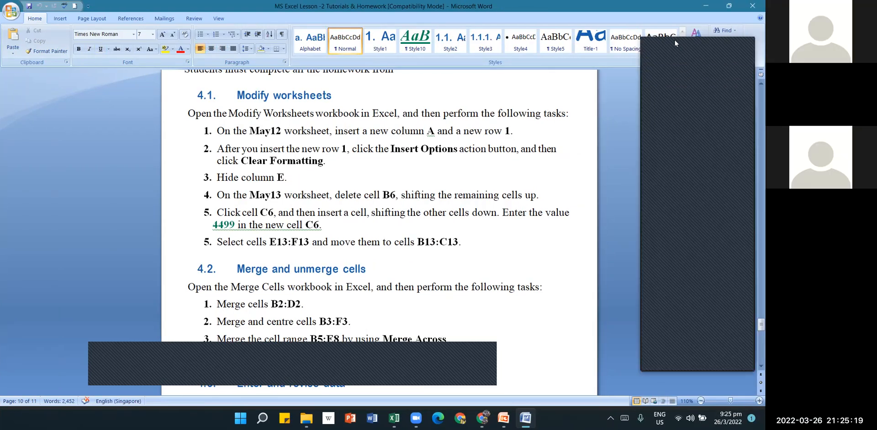
mouse_move(394, 419)
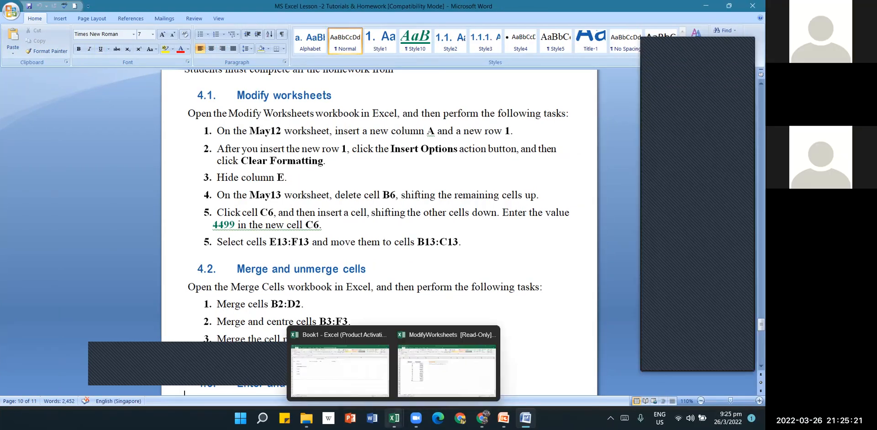
left_click(443, 364)
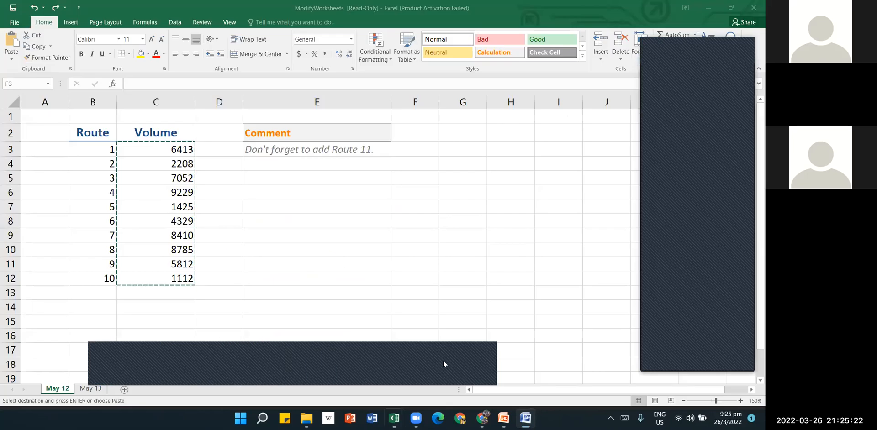
left_click(339, 272)
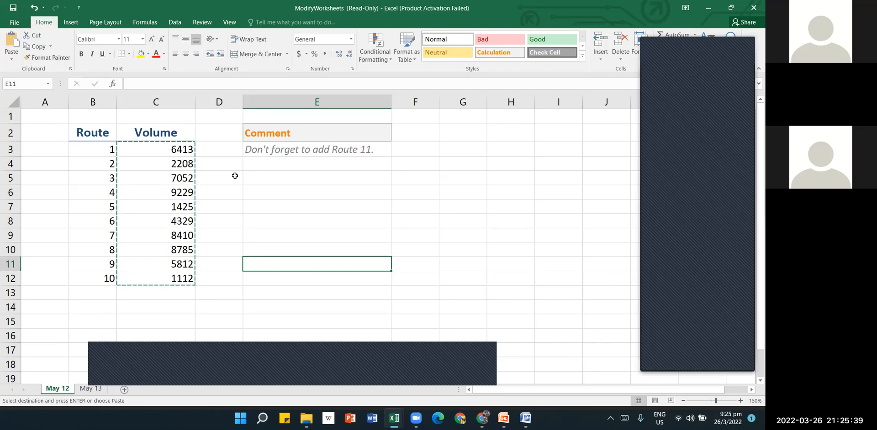
key("Escape")
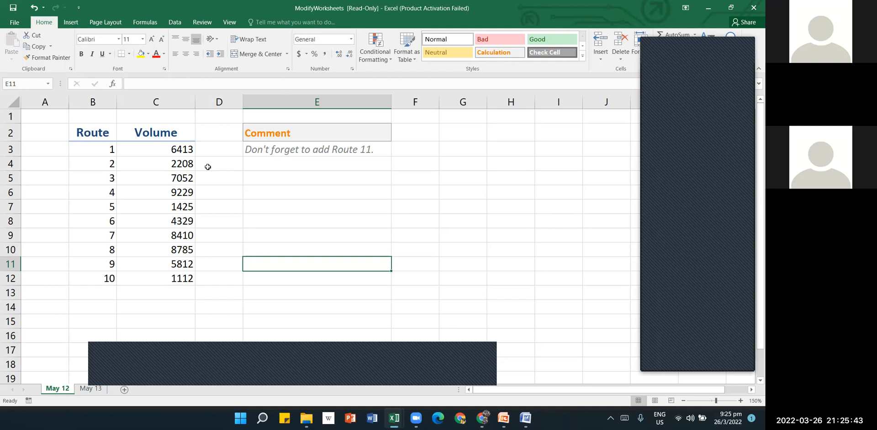
Step: Clear the Volume values in C3:C12 on the May 12 worksheet, then undo the deletion
left_click_drag(170, 148, 174, 279)
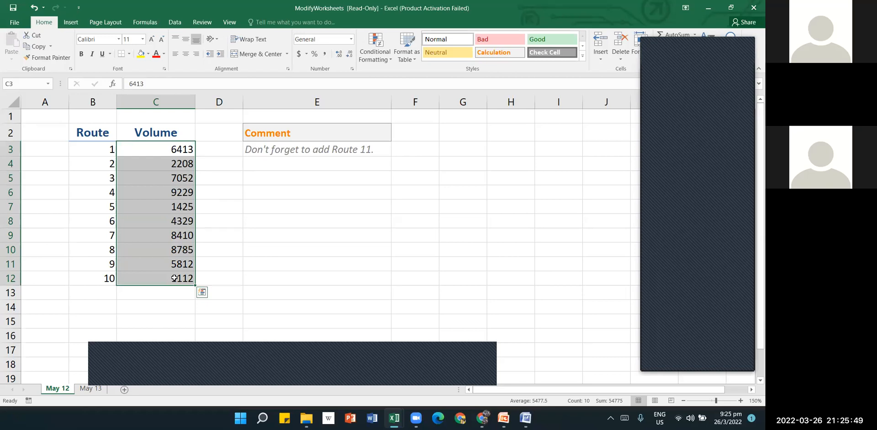
key("Delete")
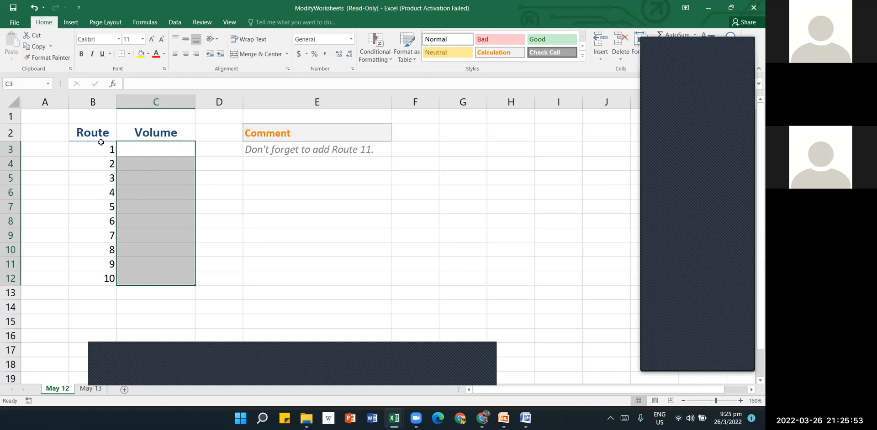
left_click(32, 11)
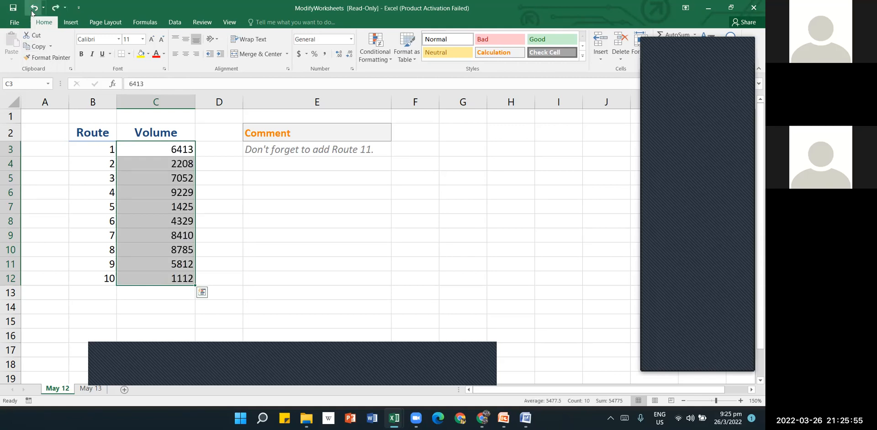
left_click(351, 250)
Step: Clear both the Route and Volume values in B3:C12, then undo the deletion
left_click_drag(104, 149, 189, 281)
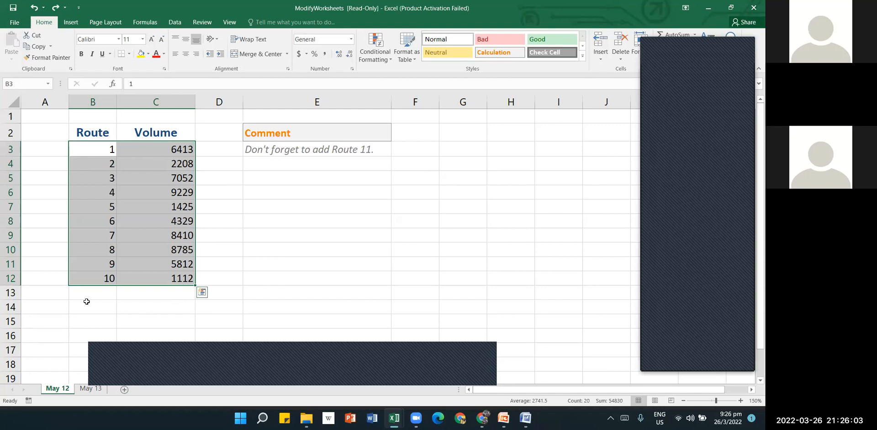
key("Delete")
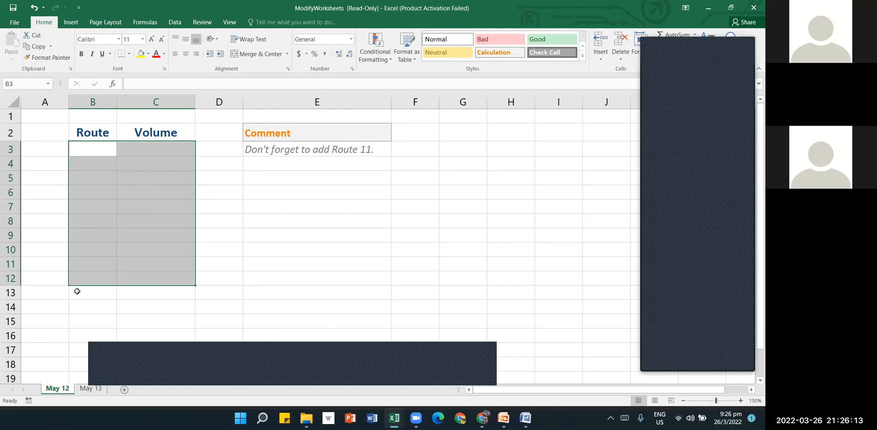
left_click(34, 8)
key("ctrl+q")
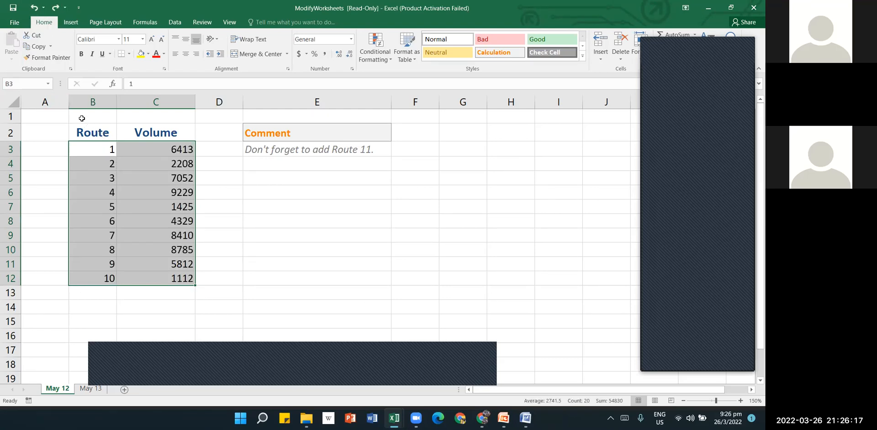
left_click(274, 182)
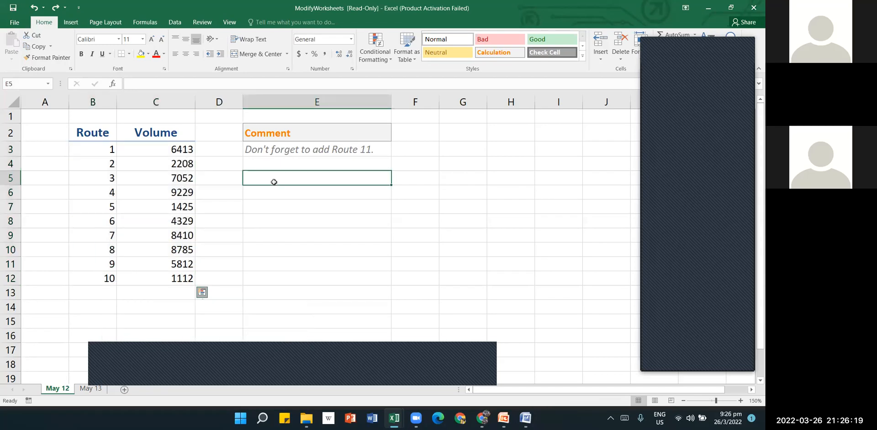
Step: Clear everything in B1:E14, including the headings and comment, then undo the deletion
mouse_move(113, 119)
left_mouse_down()
mouse_move(183, 146)
mouse_move(362, 310)
left_mouse_up()
key("Delete")
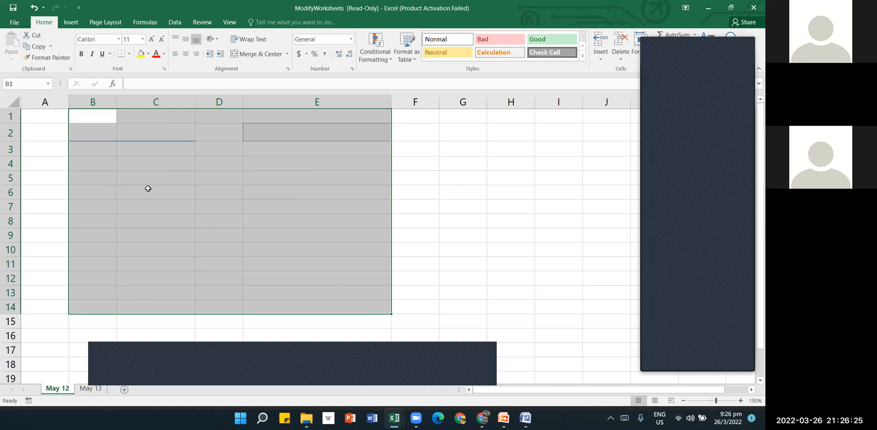
left_click(35, 8)
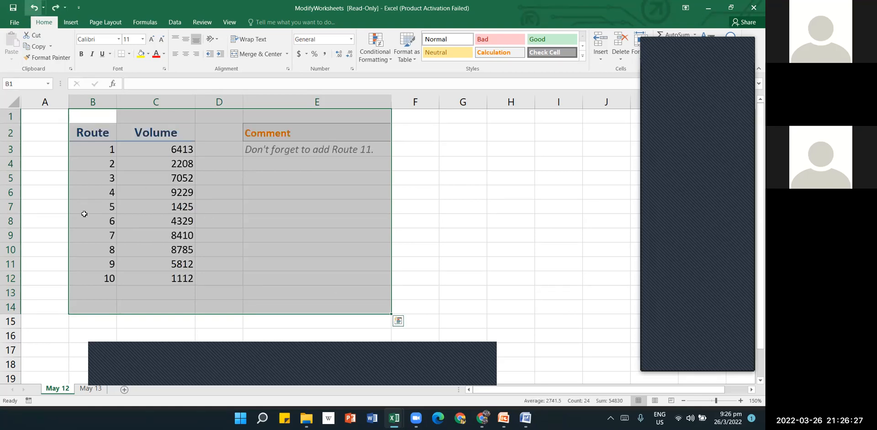
left_click(84, 218)
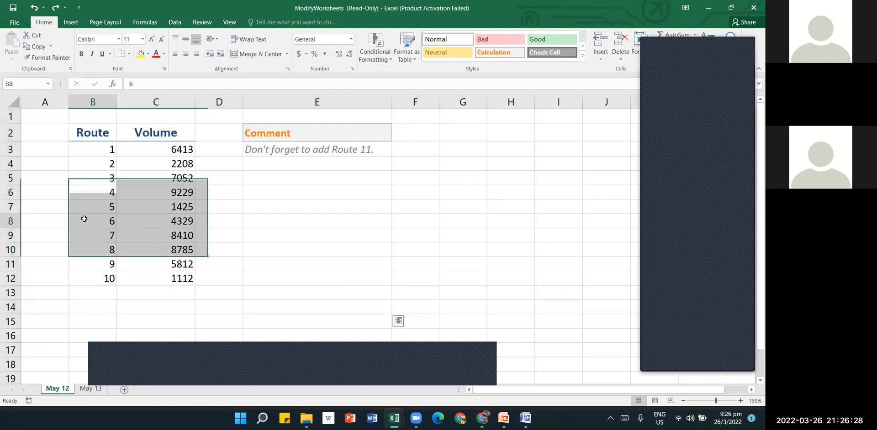
Step: Permanently delete the May 12 worksheet from the ModifyWorksheets workbook
right_click(64, 391)
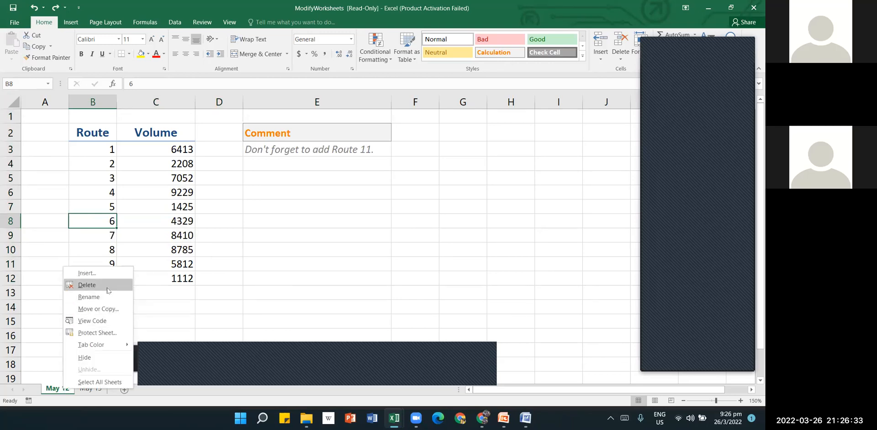
left_click(87, 286)
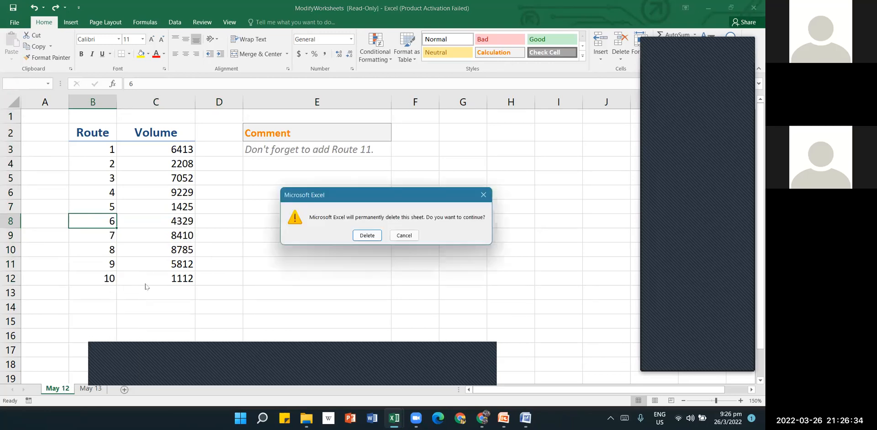
left_click(369, 237)
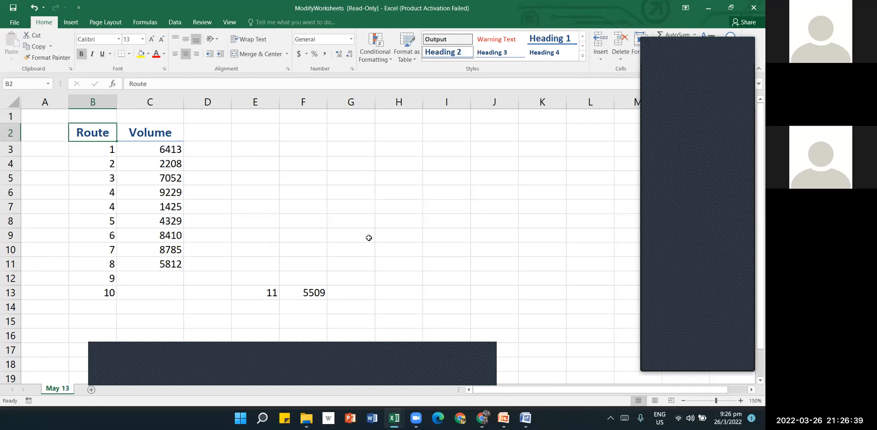
Step: Try to undo the deletion of the May 12 worksheet, then switch from Book1 back to the ModifyWorksheets workbook
left_click(34, 9)
left_click(33, 8)
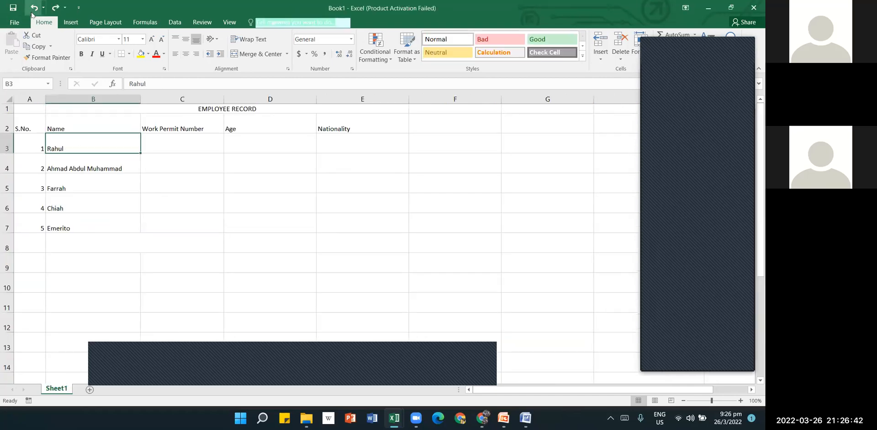
left_click(257, 225)
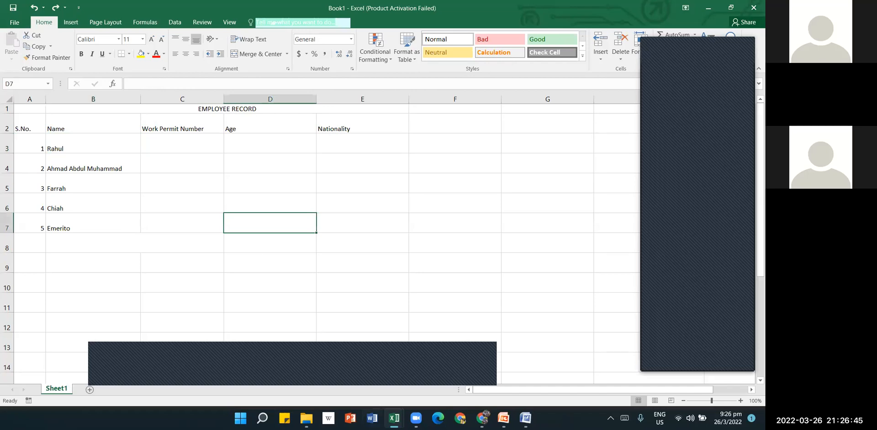
mouse_move(394, 418)
left_click(420, 383)
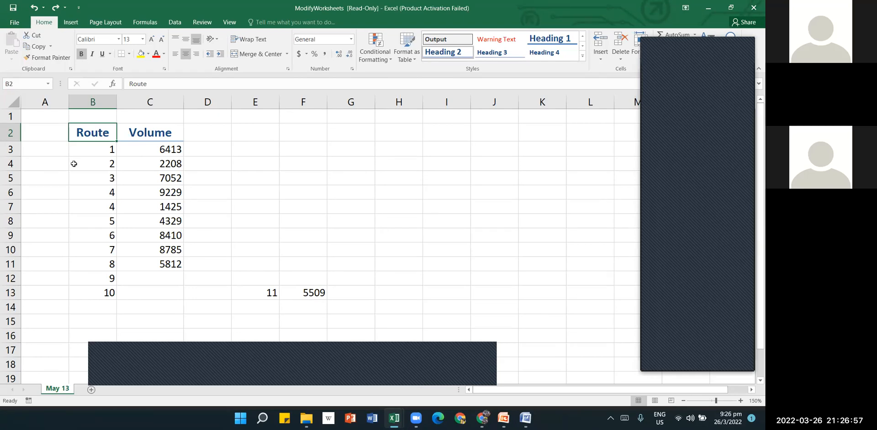
Step: Select the entire May 13 worksheet and clear its contents, then undo the deletion
left_click(8, 106)
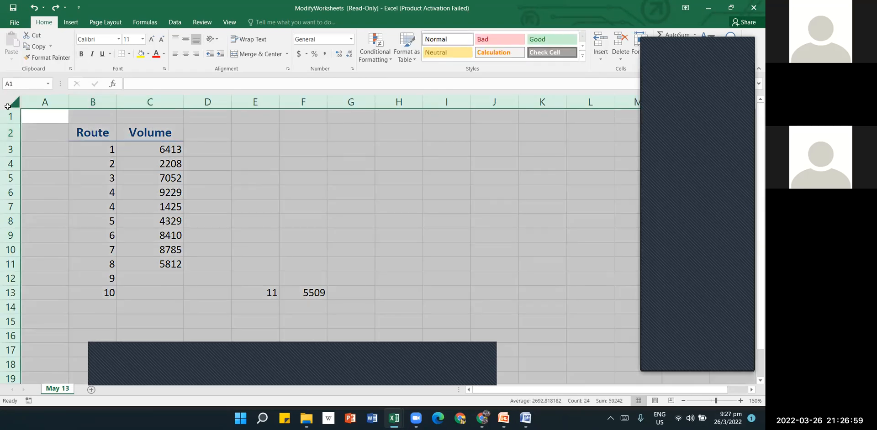
left_click(55, 144)
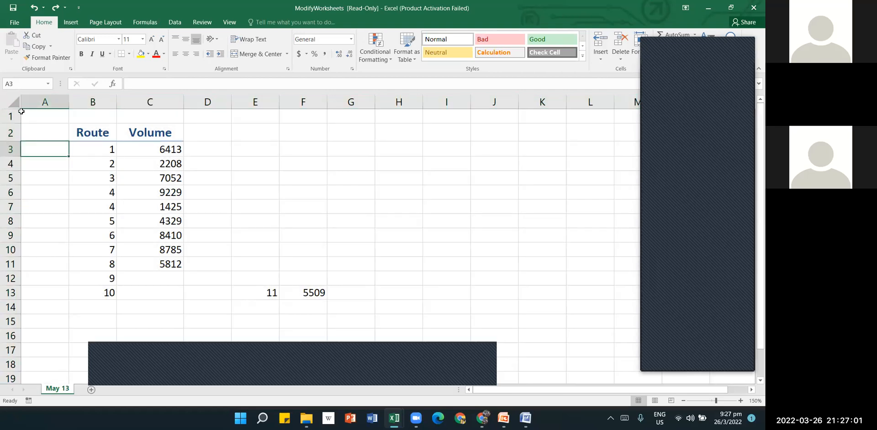
left_click(11, 99)
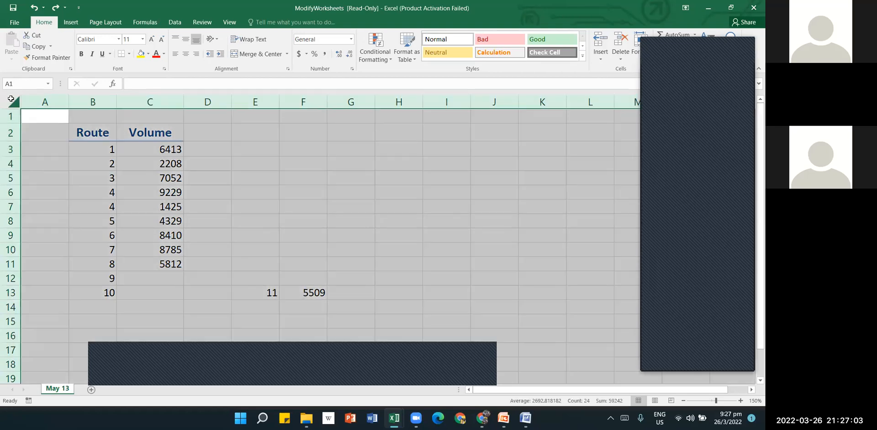
left_click(37, 158)
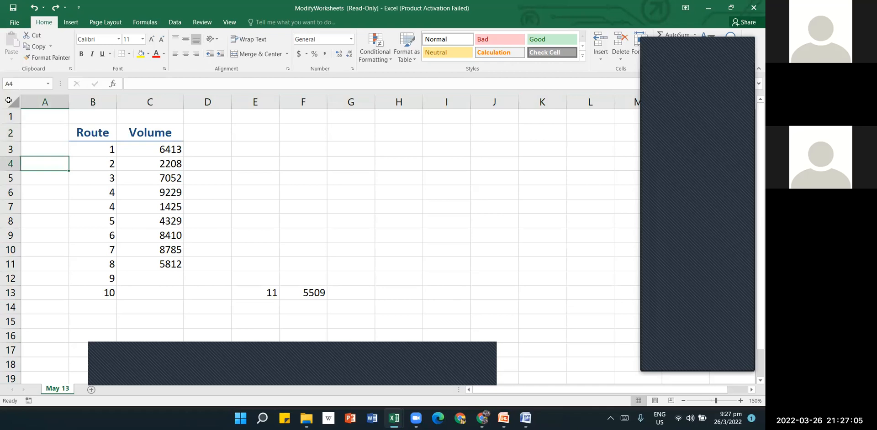
left_click(11, 99)
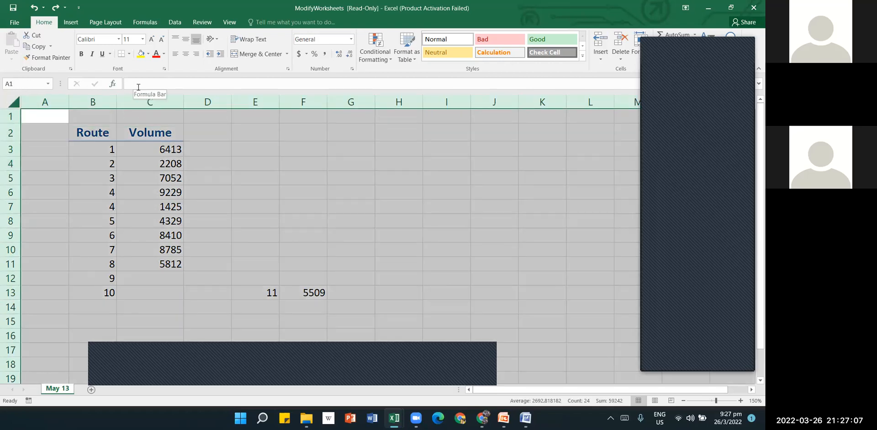
key("Delete")
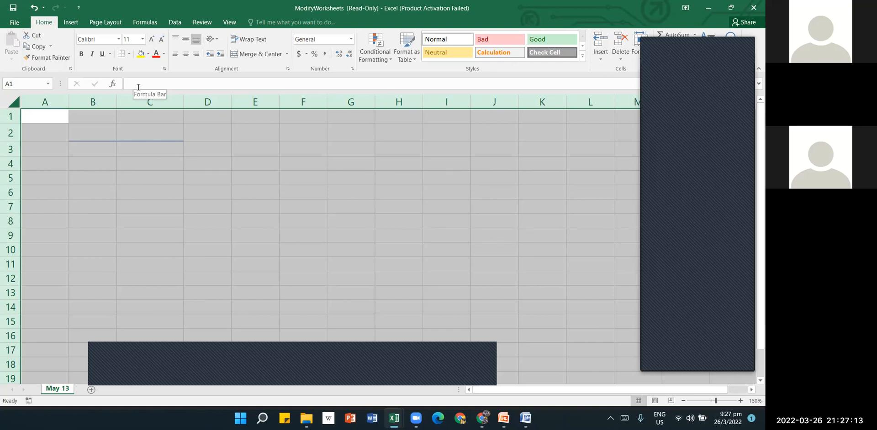
left_click(34, 8)
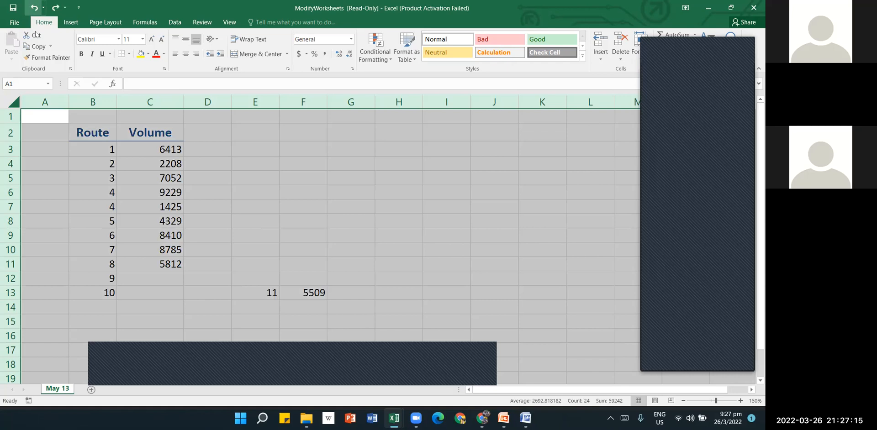
Step: Open the cell deletion options for the Route and Volume table in B2:C13, then cancel without deleting
left_click_drag(114, 134, 171, 295)
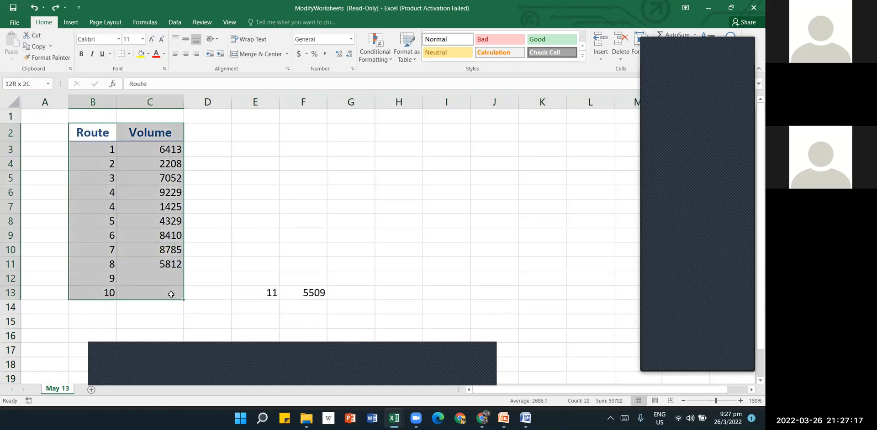
right_click(171, 295)
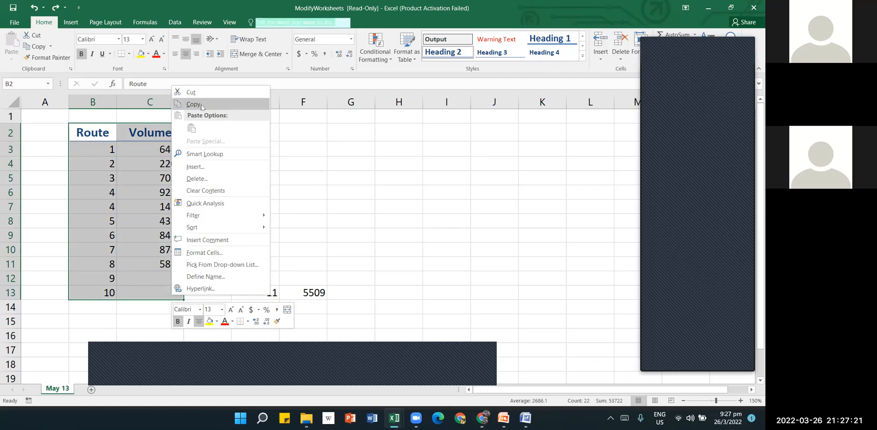
left_click(210, 180)
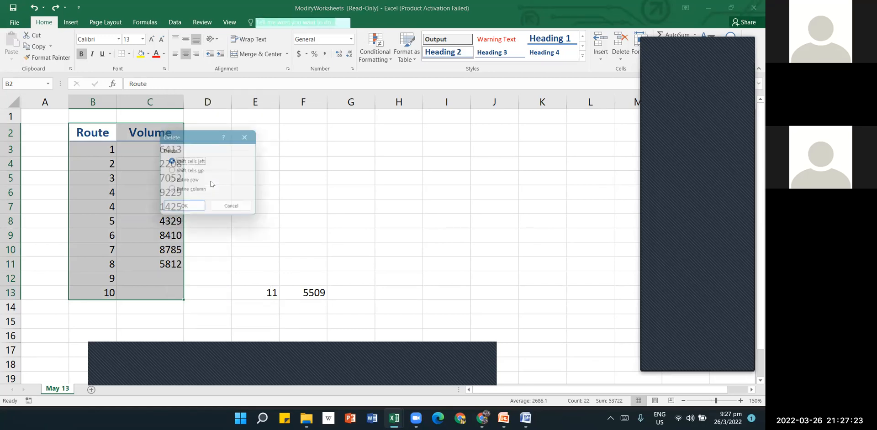
left_click(245, 210)
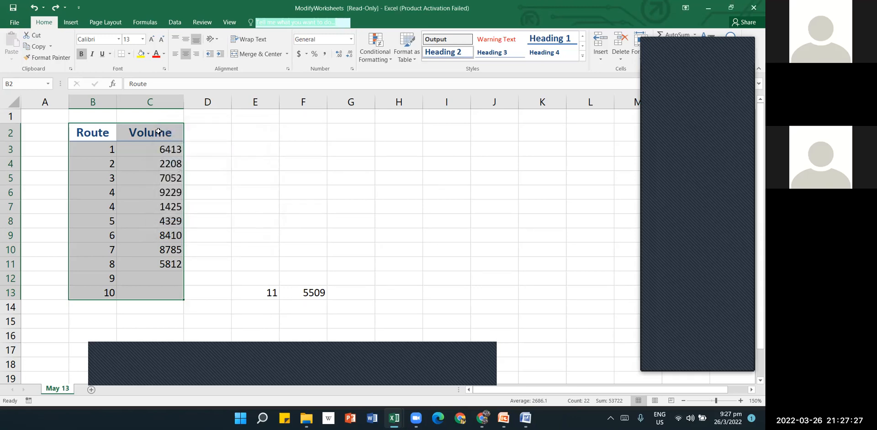
Step: Cut the Route and Volume table in B2:C13 to the clipboard, leaving it unpasted
right_click(159, 133)
left_click(176, 138)
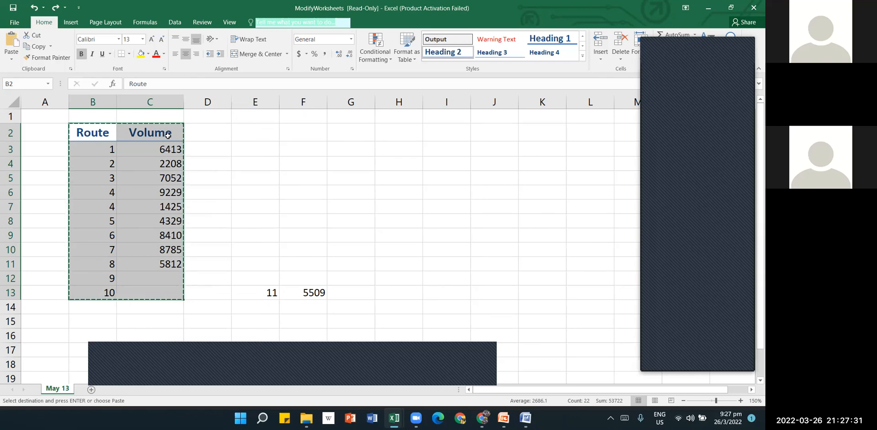
left_click(169, 136)
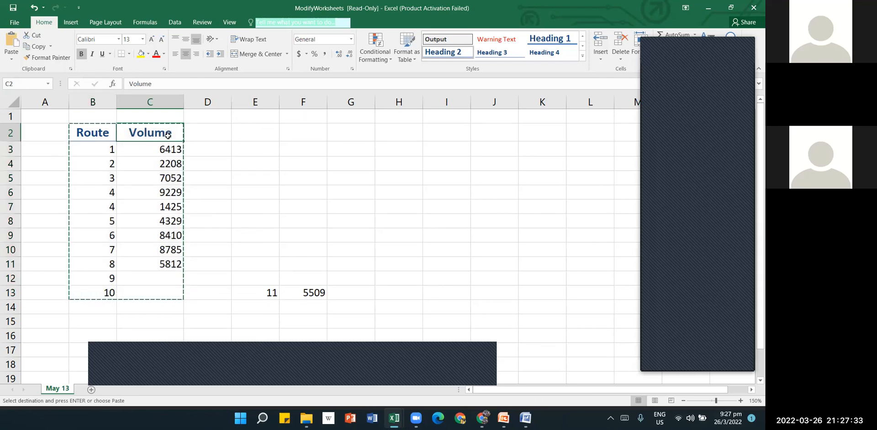
Step: Delete the Route and Volume cells in B2:C13 with the remaining cells shifted left, then undo the deletion and deselect the table
left_click_drag(112, 133, 172, 296)
right_click(172, 300)
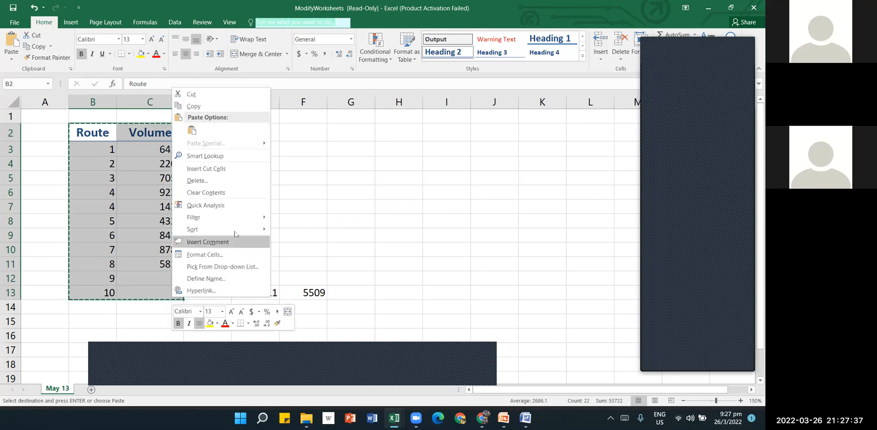
left_click(245, 181)
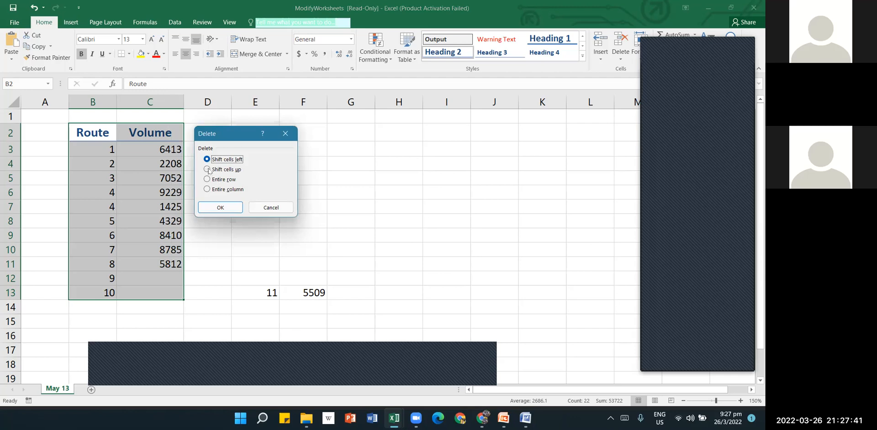
left_click(228, 207)
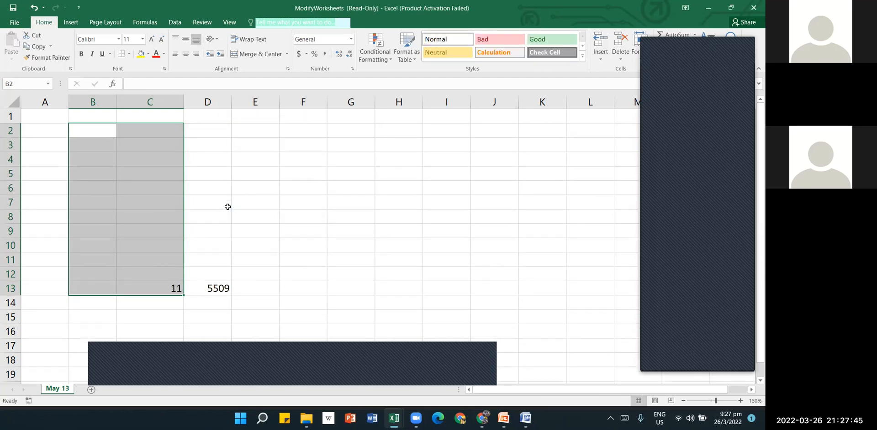
left_click(33, 12)
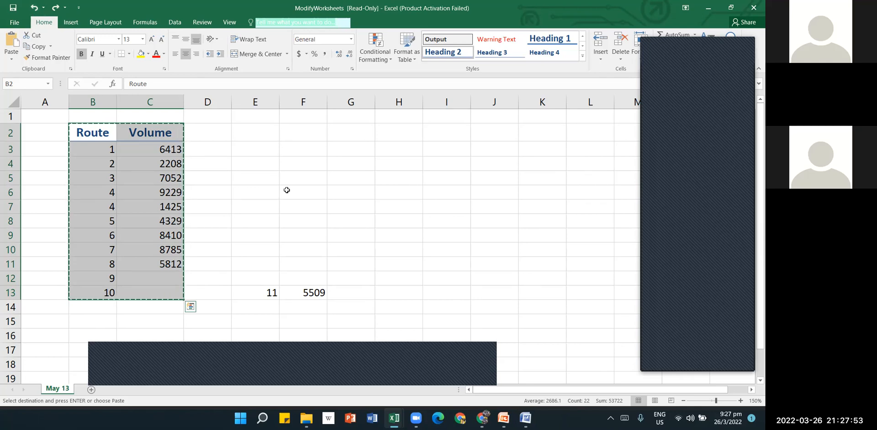
left_click(535, 201)
Step: Switch to the Lesson 2 homework document in Word and review the tasks in sections 4.1 to 4.3
mouse_move(525, 418)
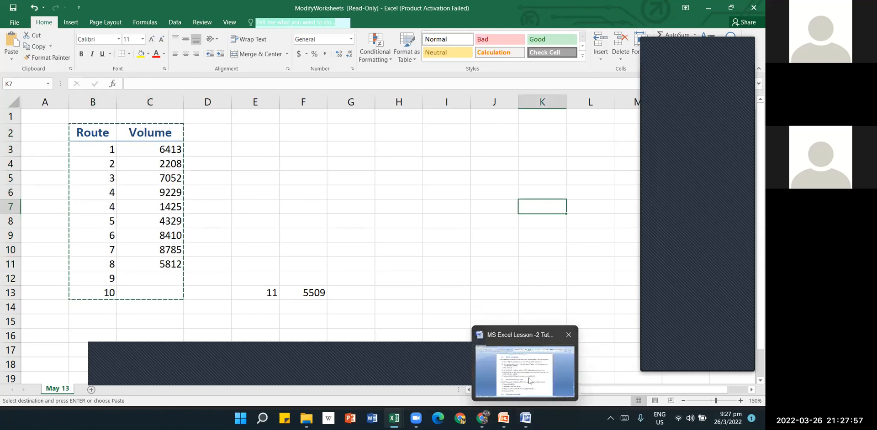
left_click(514, 365)
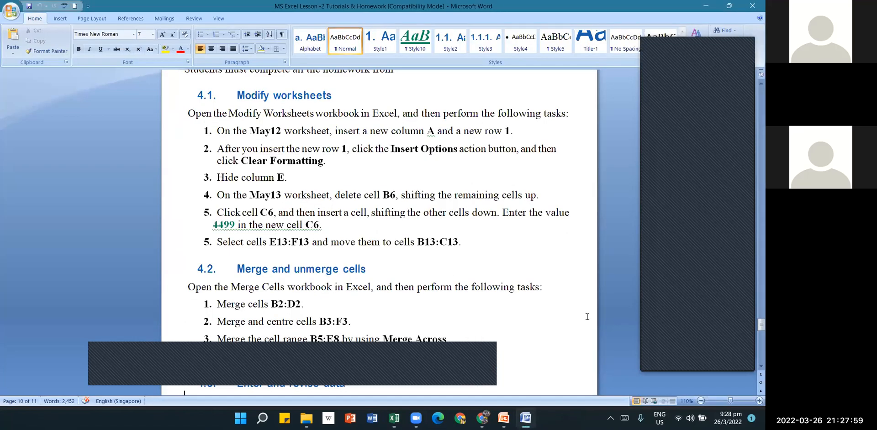
scroll(753, 369, "down", 3)
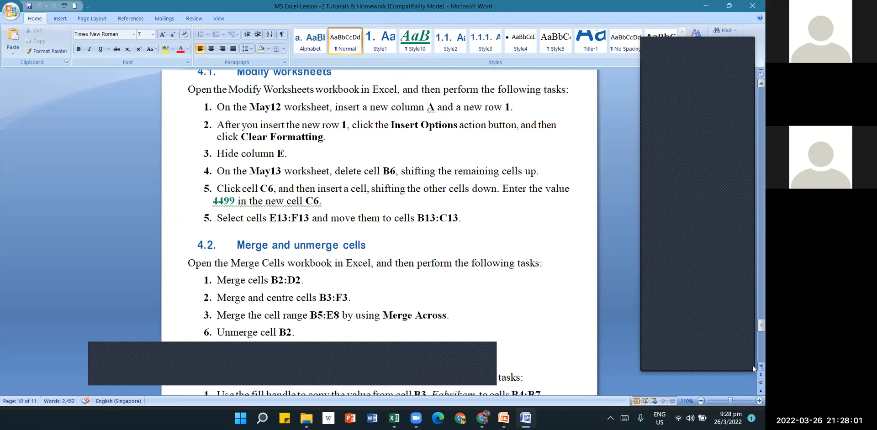
scroll(753, 366, "down", 4)
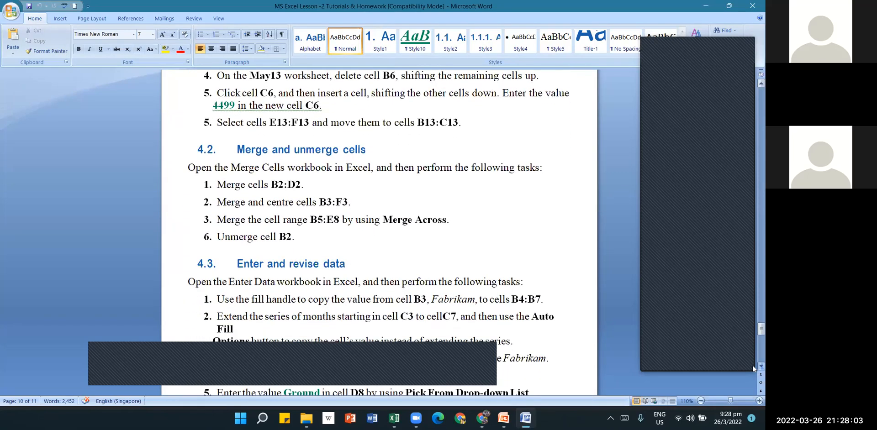
scroll(753, 366, "down", 2)
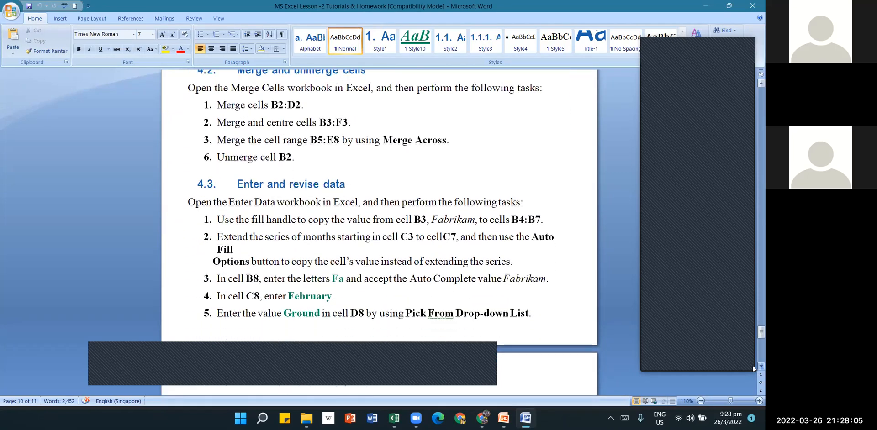